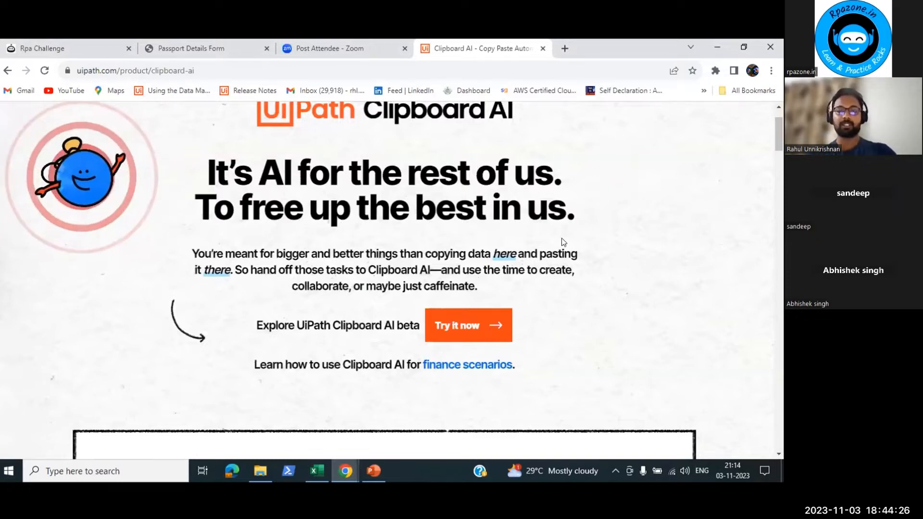
Find and launch the UiPath Clipboard AI desktop app.
click(7, 472)
text(clip)
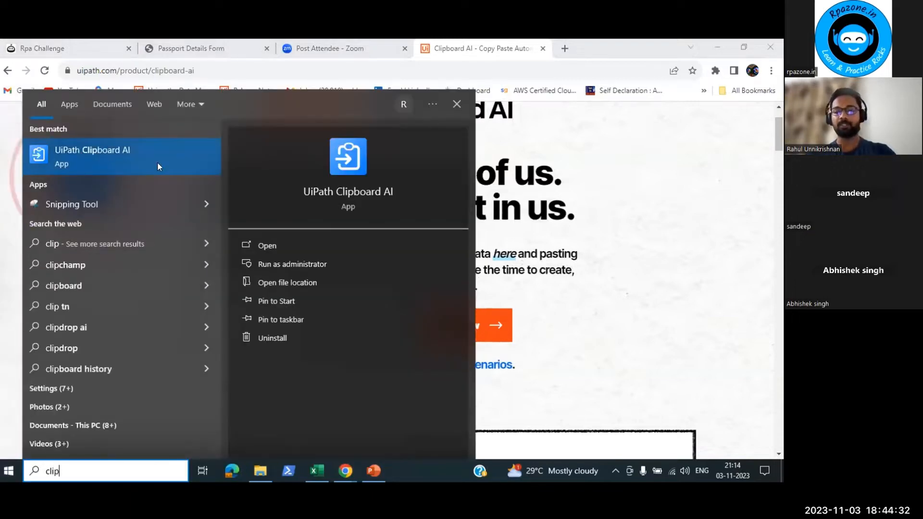
click(70, 158)
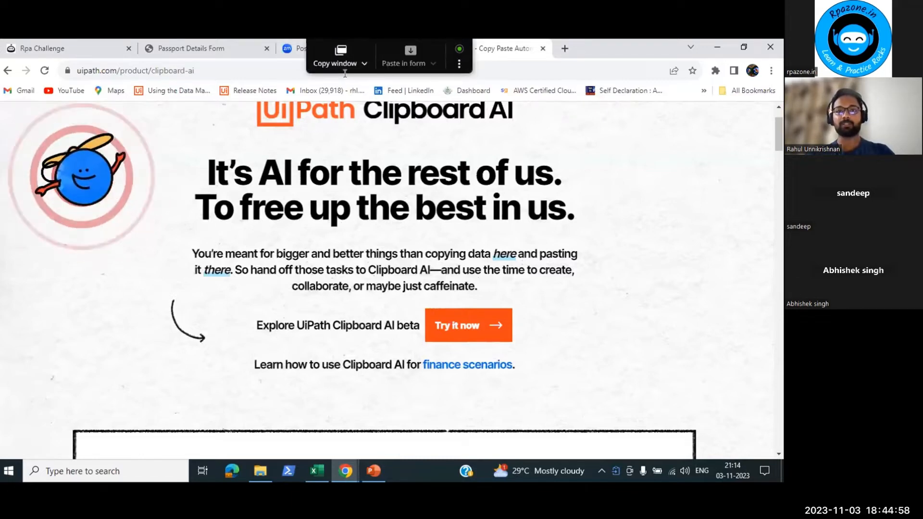
Open the Clipboard AI settings and review the general preferences, turning Extract as table off and on again.
mouse_move(380, 43)
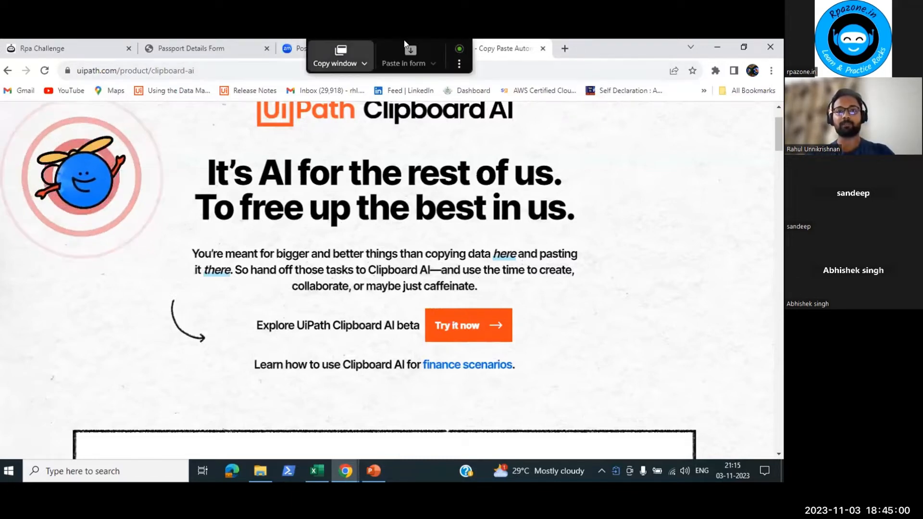
click(350, 51)
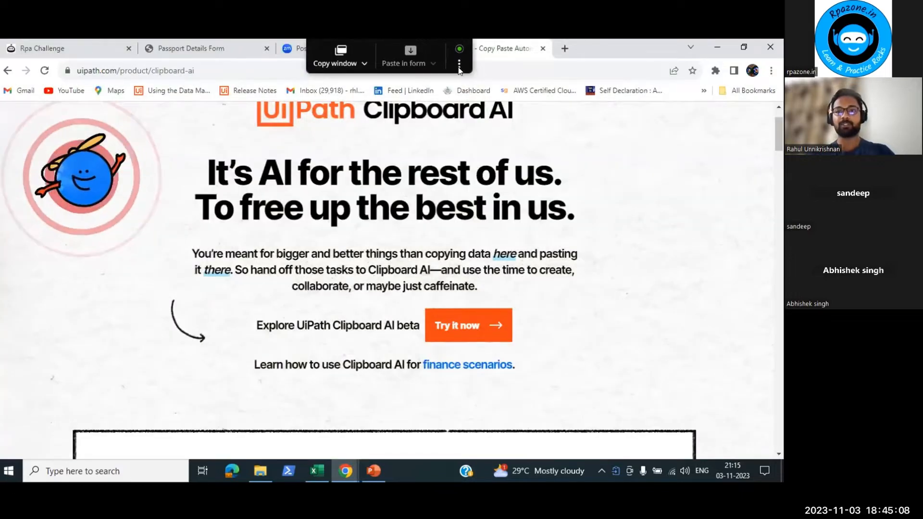
click(459, 67)
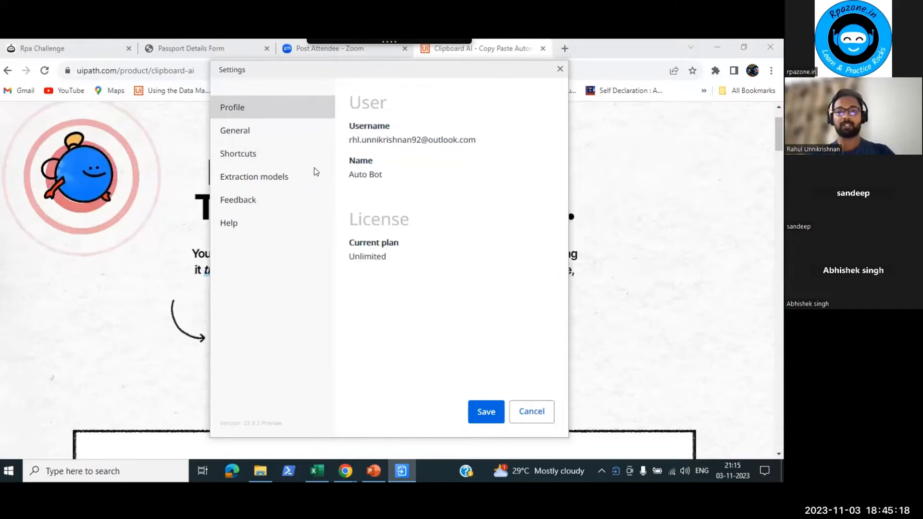
click(270, 134)
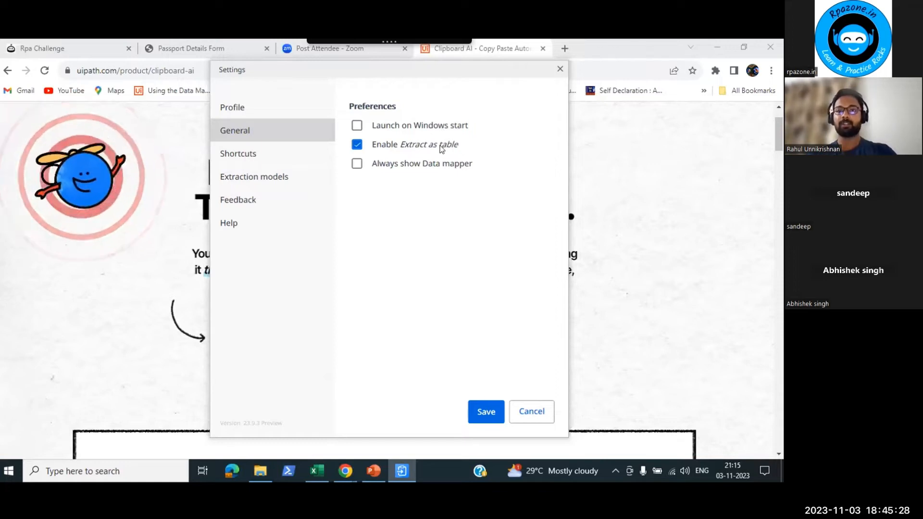
click(478, 141)
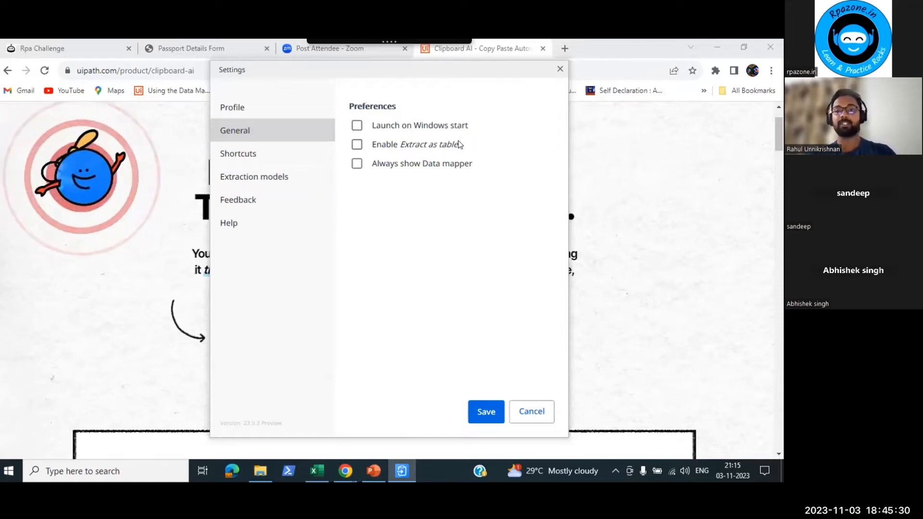
click(431, 145)
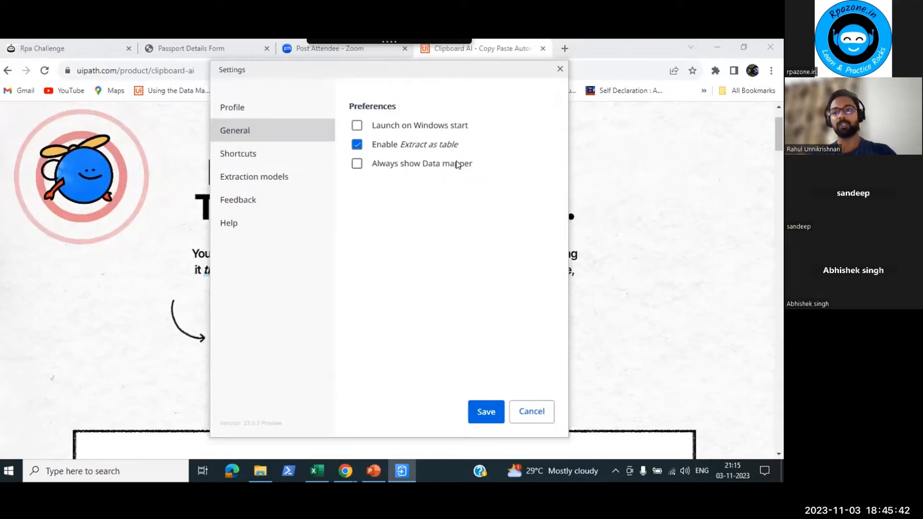
mouse_move(458, 164)
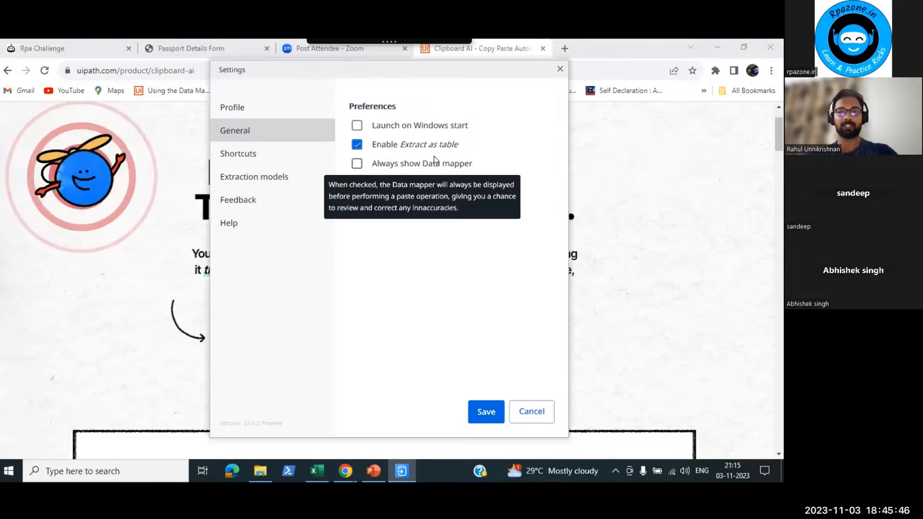
Review the keyboard shortcut settings and the fields required for adding another extraction model.
click(268, 162)
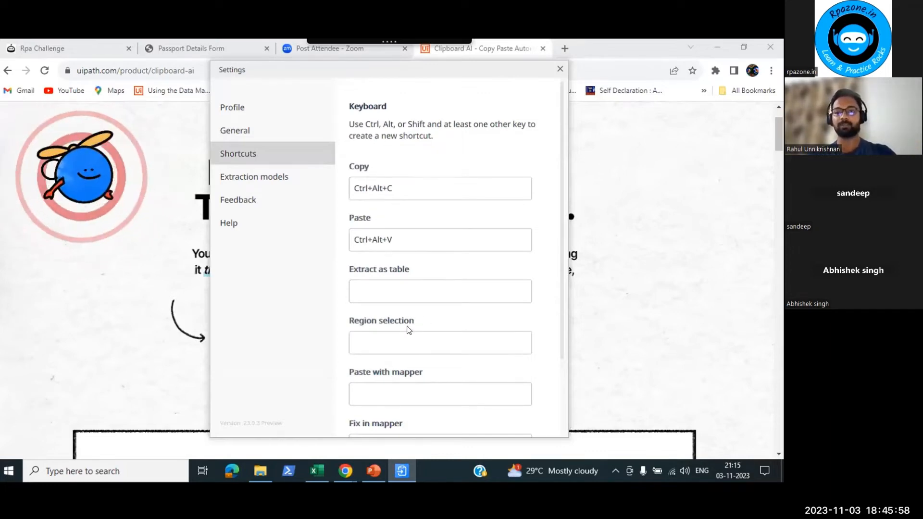
scroll(368, 250, down, 2)
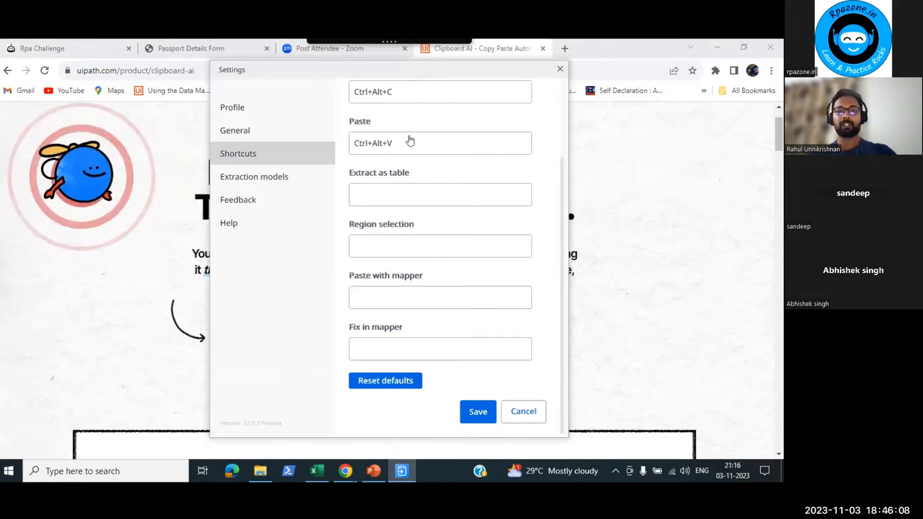
click(282, 180)
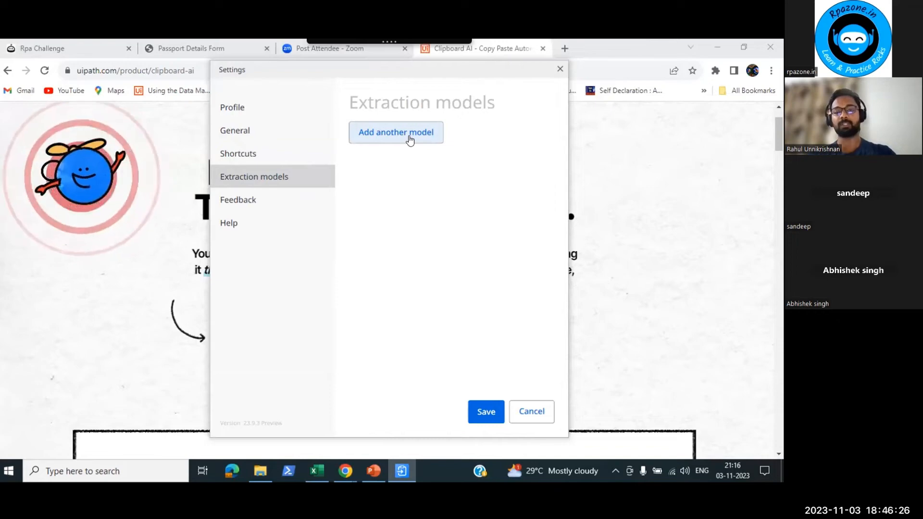
click(411, 139)
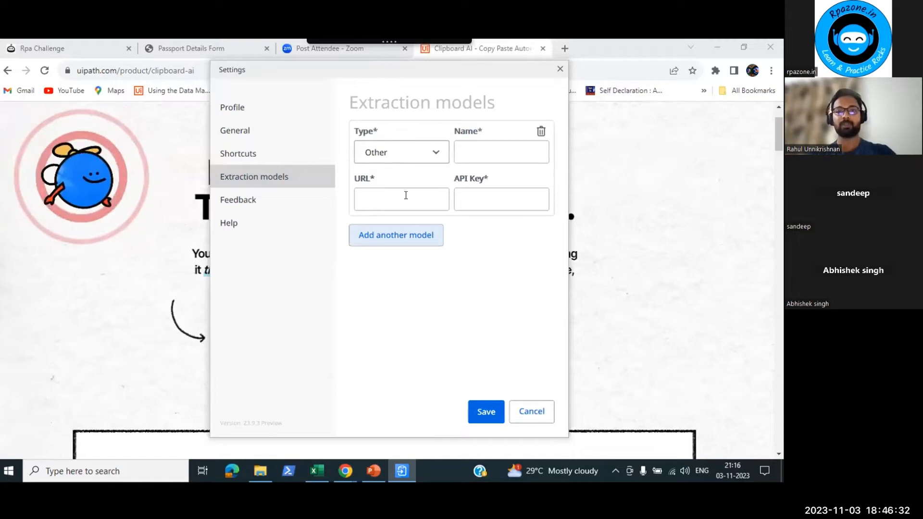
click(475, 196)
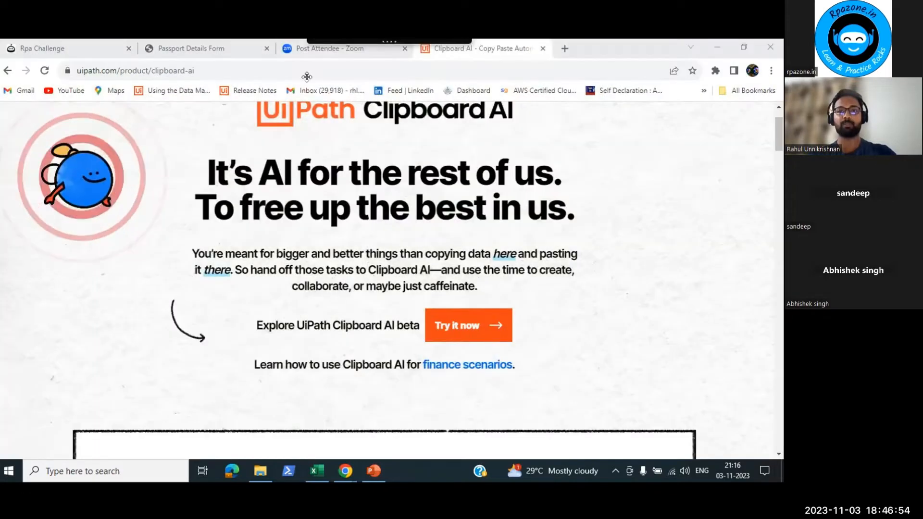
Reposition the floating Clipboard AI toolbar, then open its settings and close them without changes.
drag(307, 77, 430, 53)
click(433, 60)
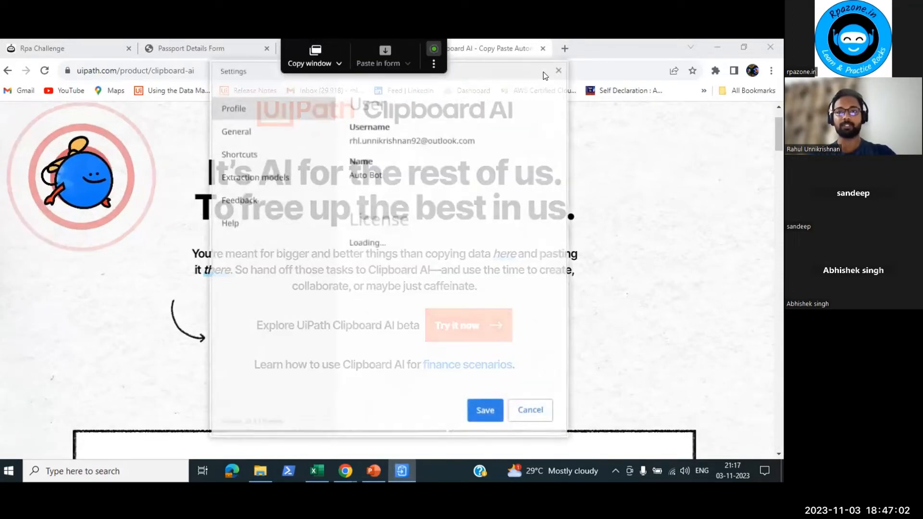
click(561, 67)
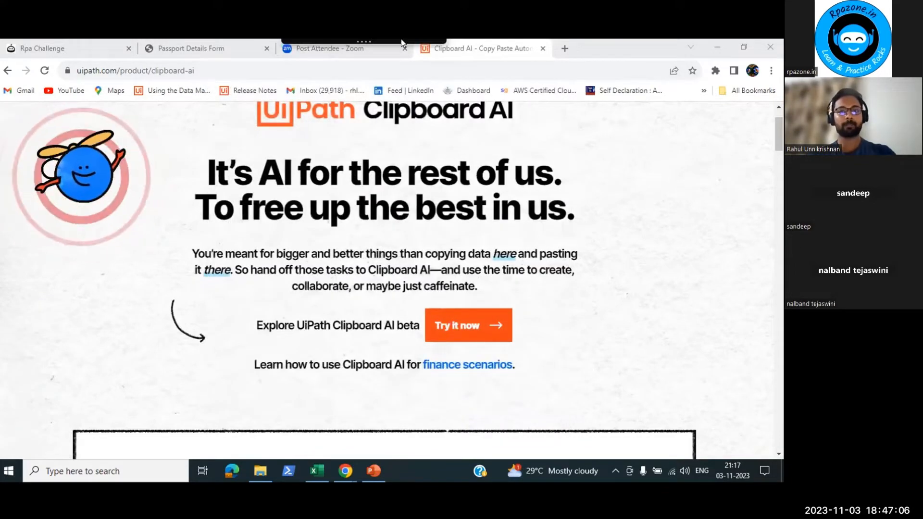
Reopen the Clipboard AI settings, review the full list of keyboard shortcuts, and close the settings.
mouse_move(395, 38)
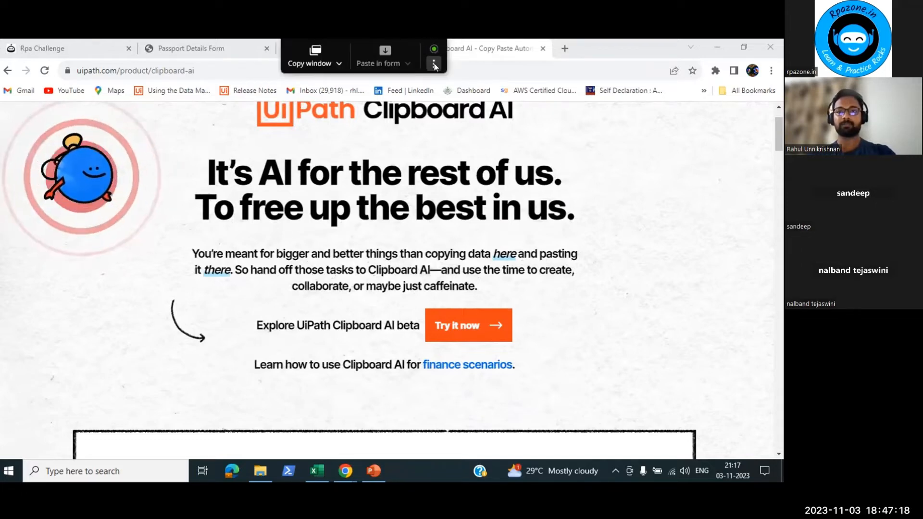
click(434, 67)
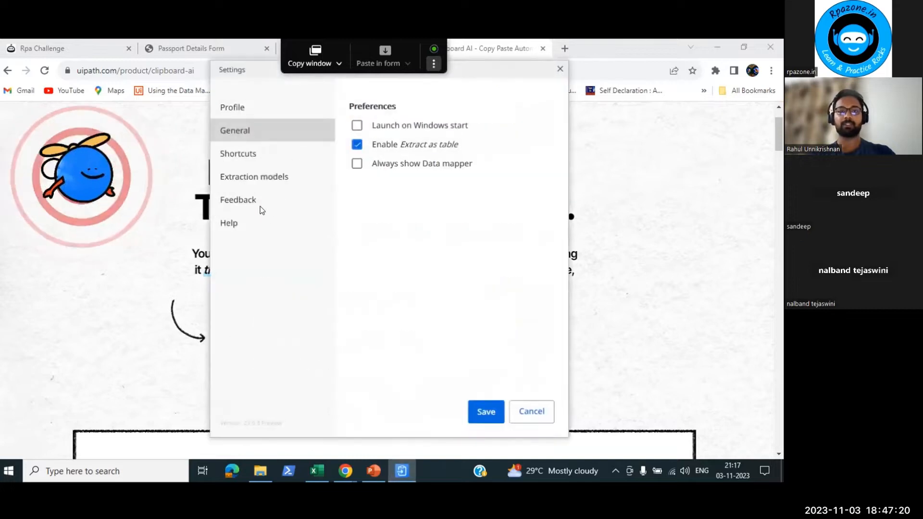
click(276, 149)
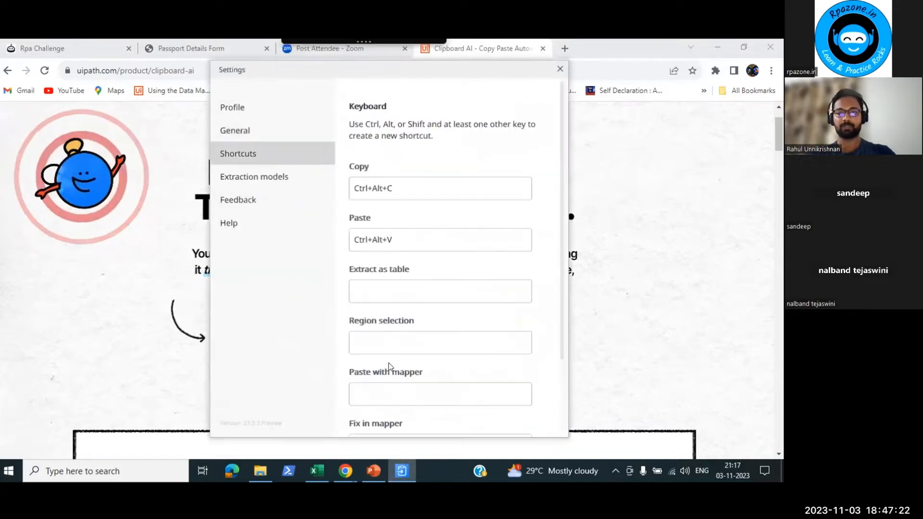
scroll(443, 194, down, 3)
scroll(532, 91, up, 3)
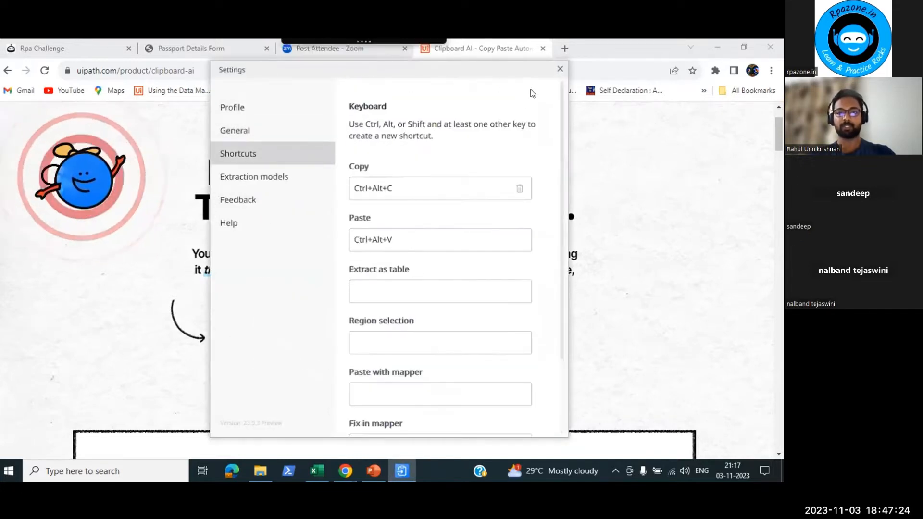
click(558, 69)
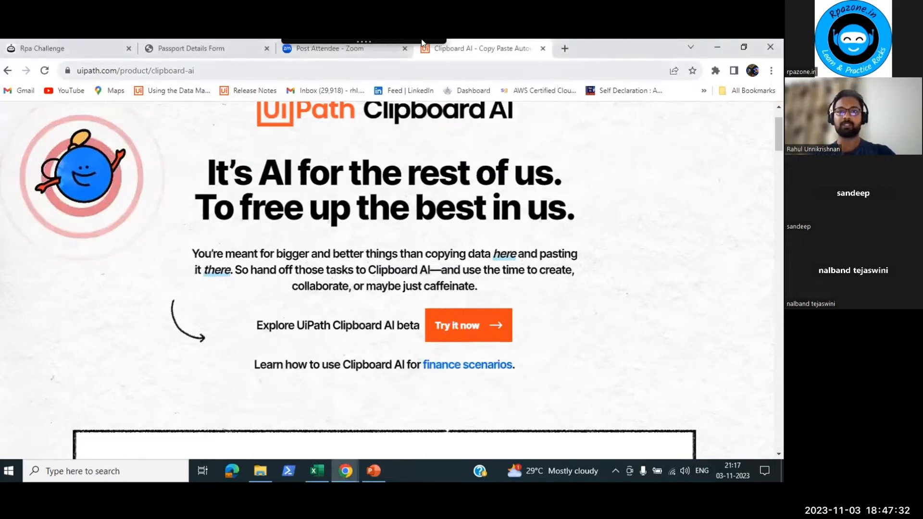
Switch to the UiPath Clipboard AI presentation in PowerPoint.
mouse_move(426, 40)
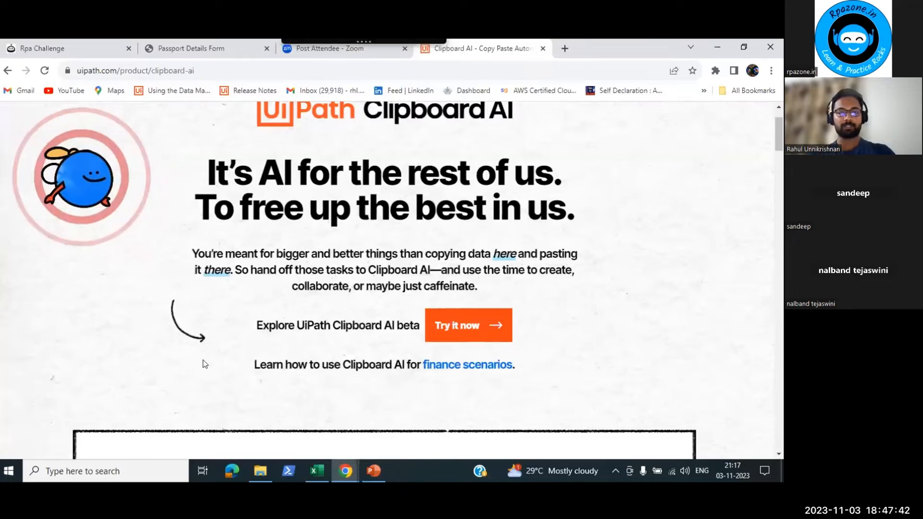
key(alt+Tab)
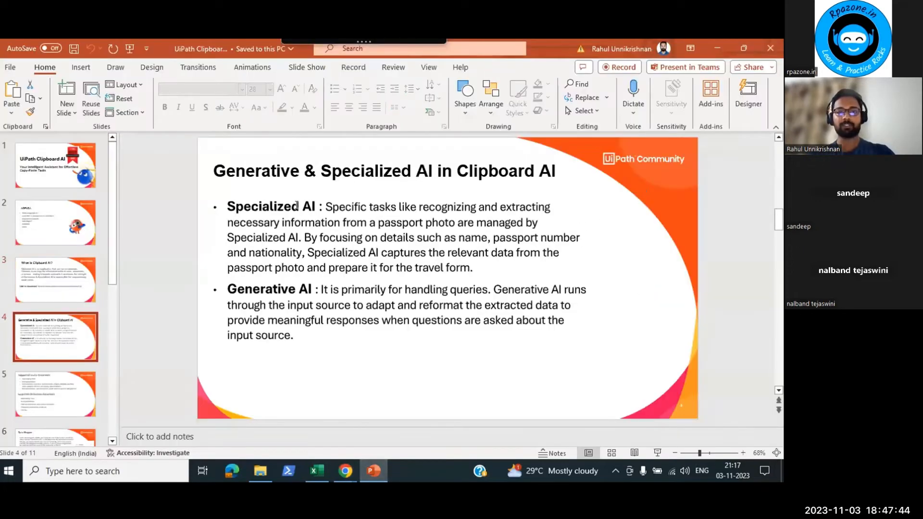
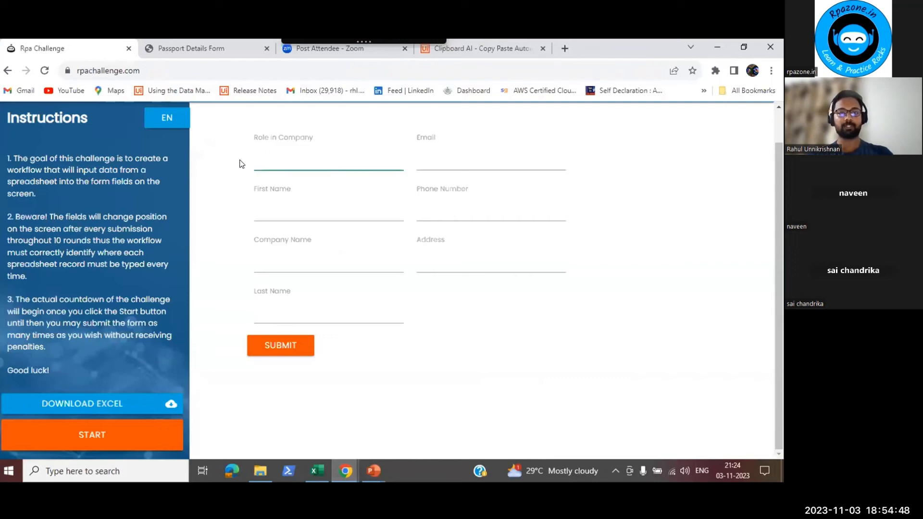
Switch to the challenge workbook in Excel, select the whole sheet, and copy its cells with Clipboard AI.
click(240, 161)
click(316, 471)
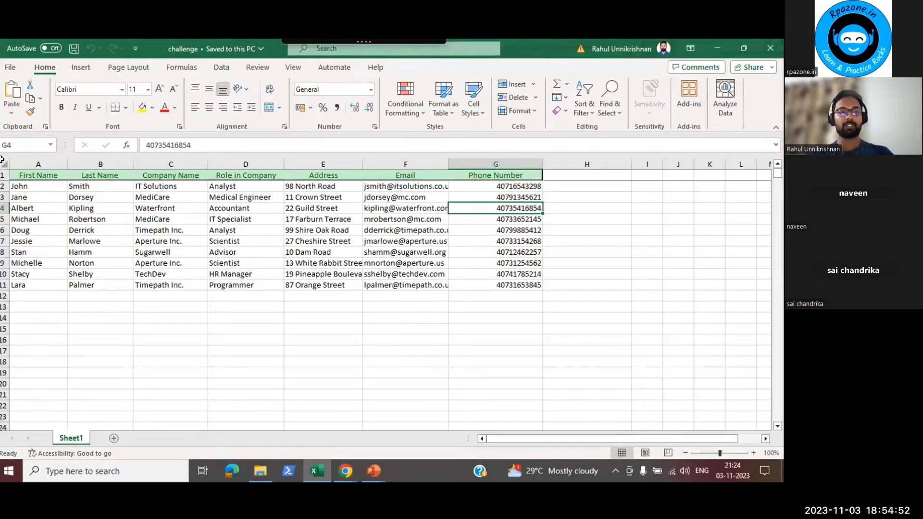
click(3, 162)
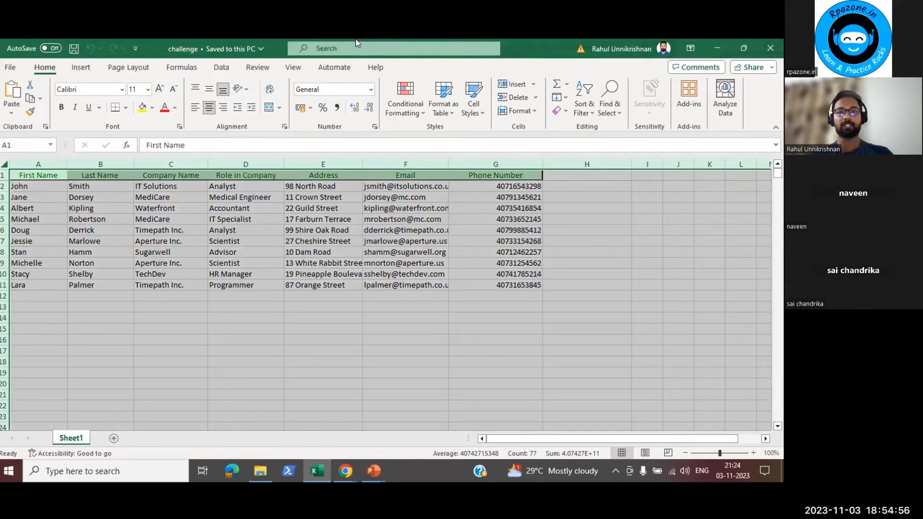
mouse_move(336, 42)
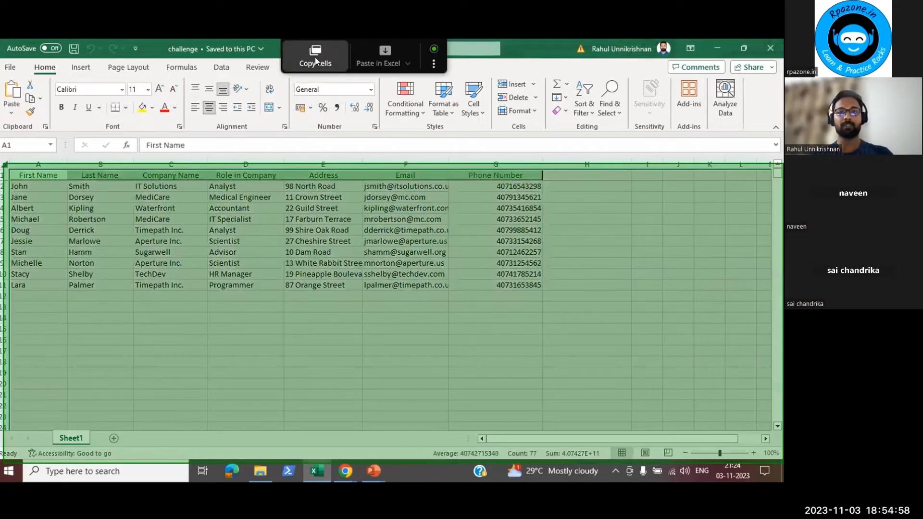
click(338, 62)
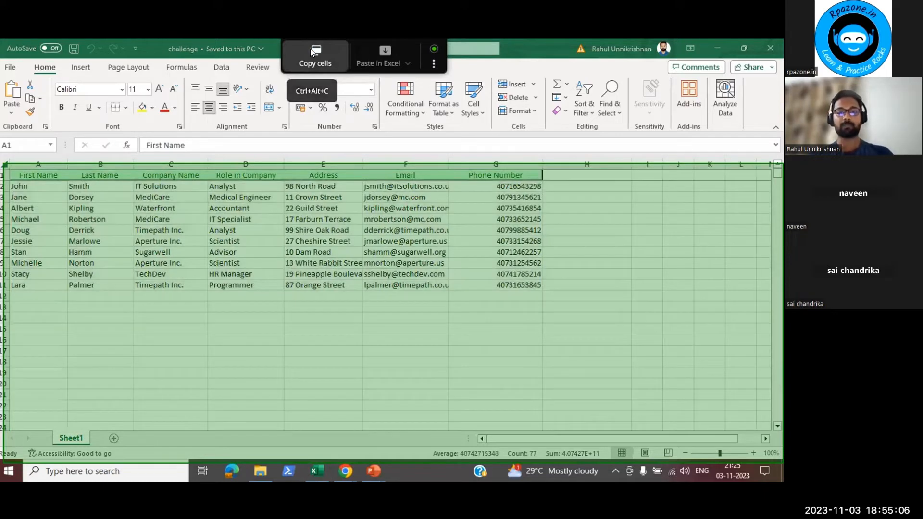
click(310, 48)
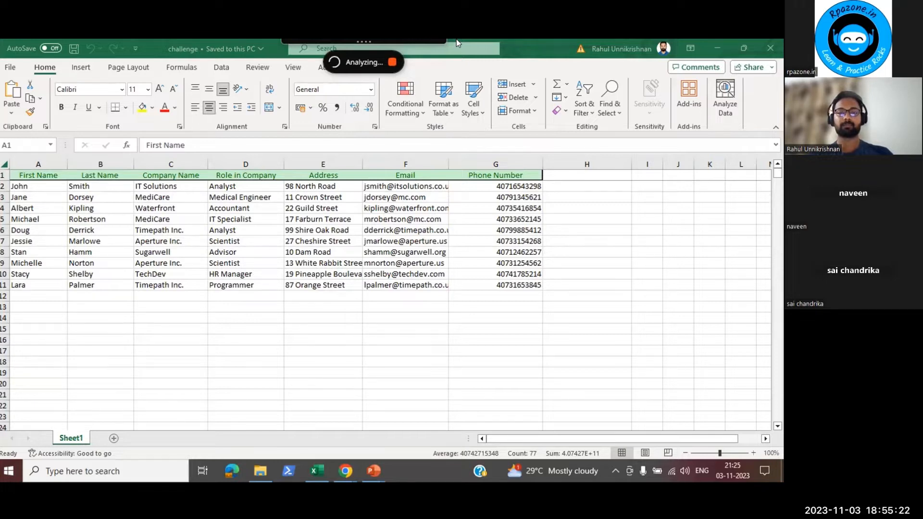
Return to the RPA Challenge input form in Chrome.
mouse_move(342, 469)
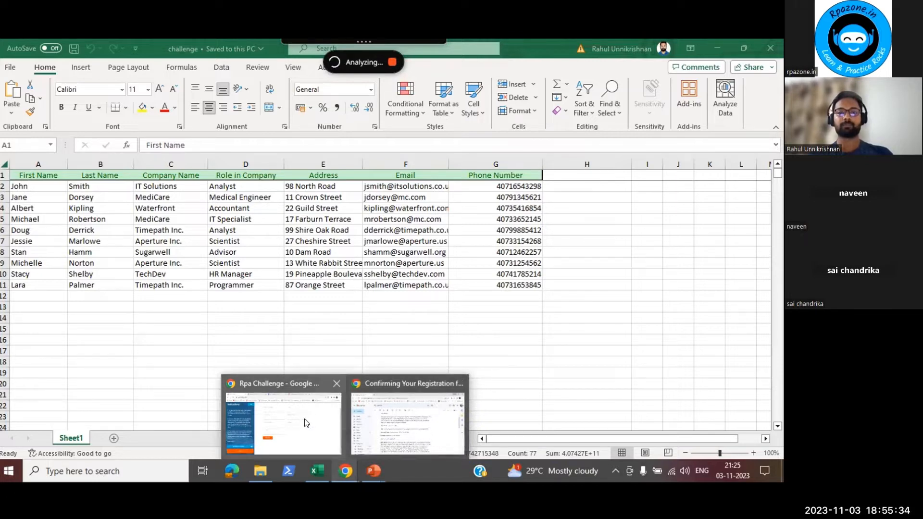
click(284, 418)
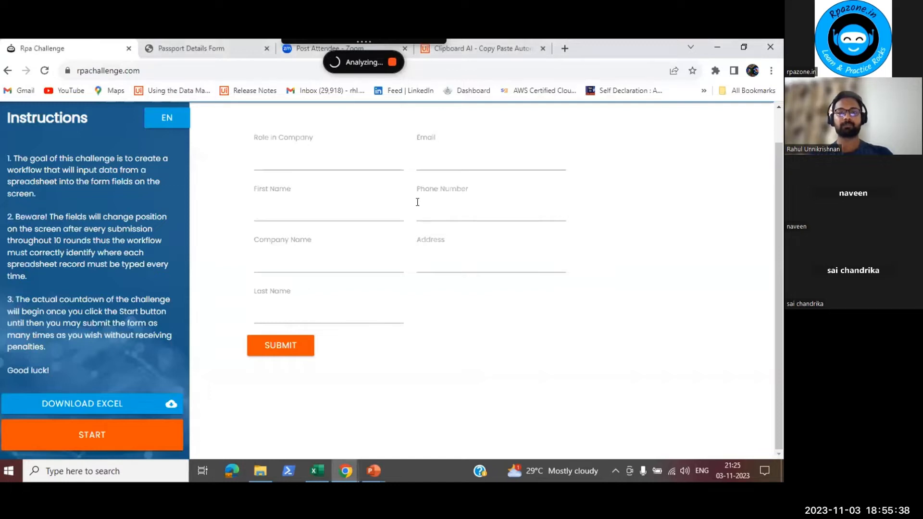
scroll(417, 202, up, 1)
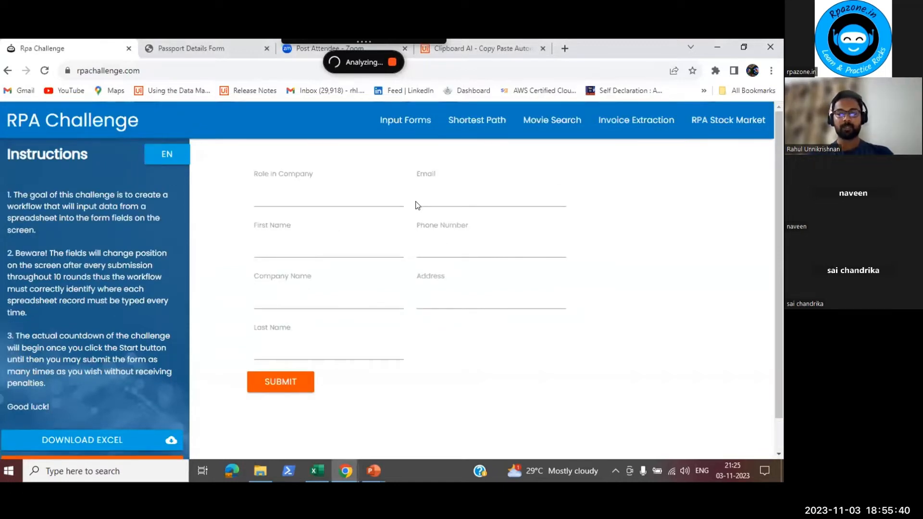
Switch to the UiPath Demo folder in File Explorer and open its Applications subfolder.
mouse_move(257, 471)
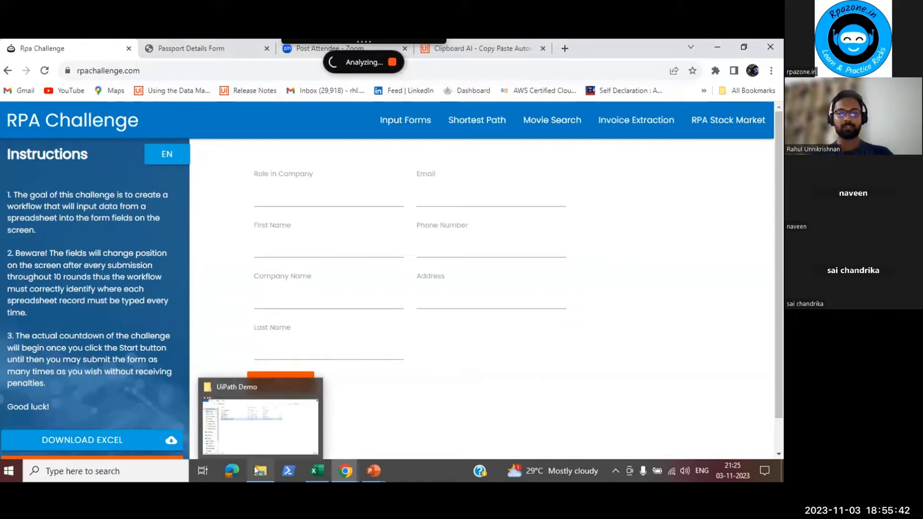
click(258, 434)
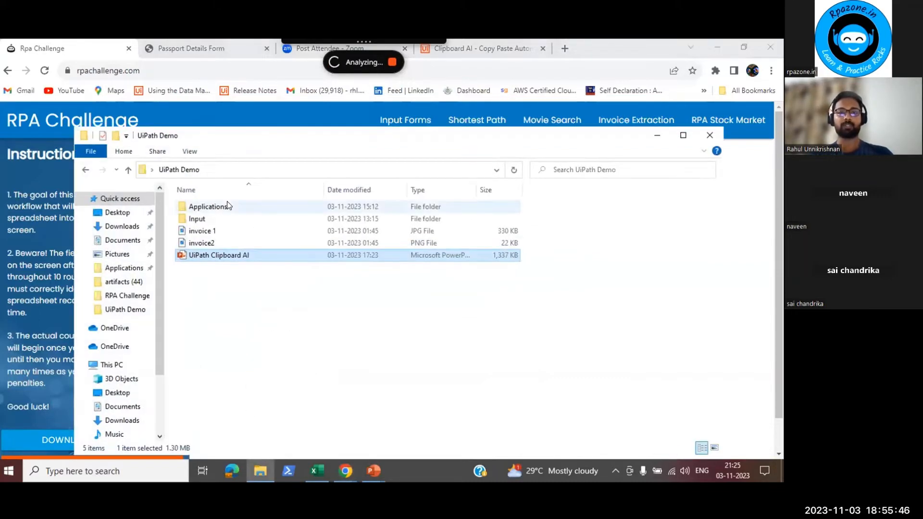
double_click(228, 205)
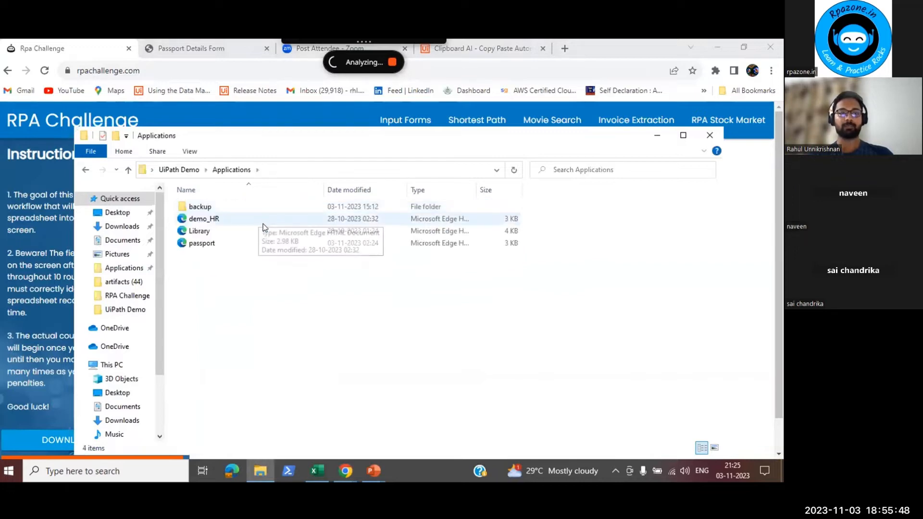
Go back to the UiPath Demo folder, then minimise File Explorer to return to the RPA Challenge form.
click(185, 169)
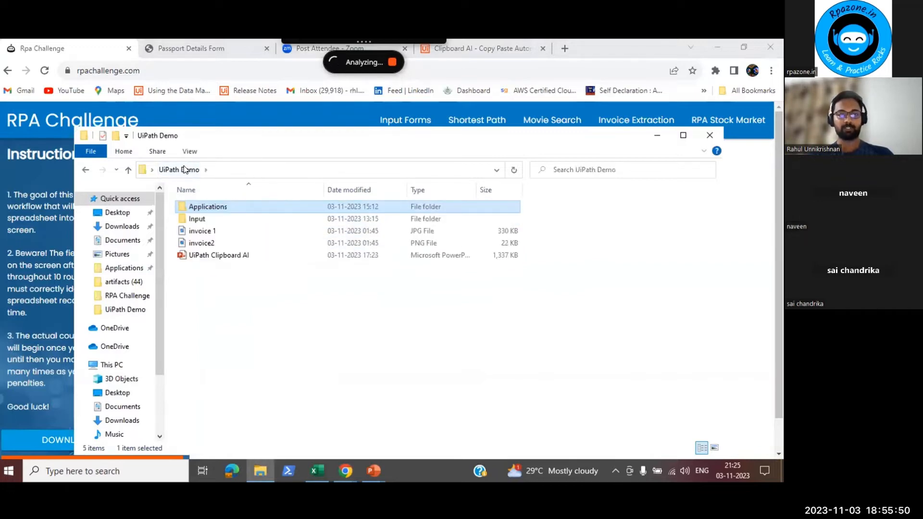
click(221, 206)
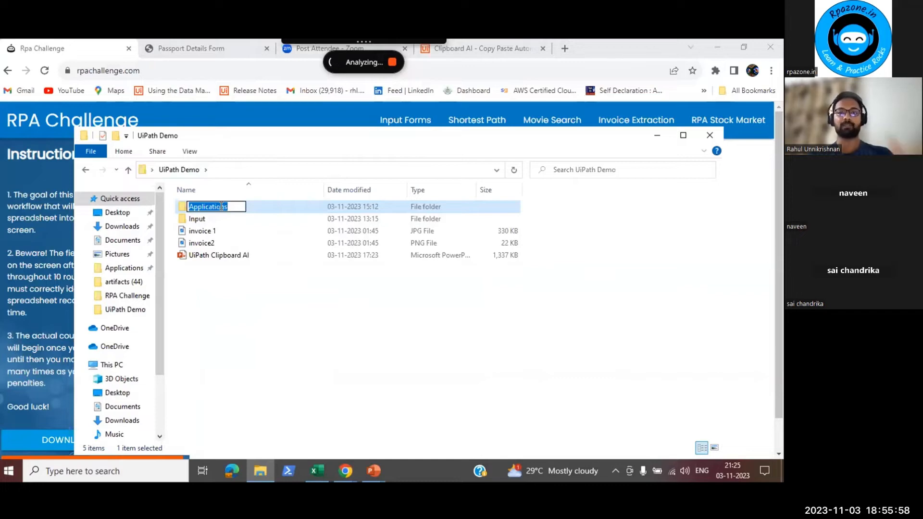
click(285, 308)
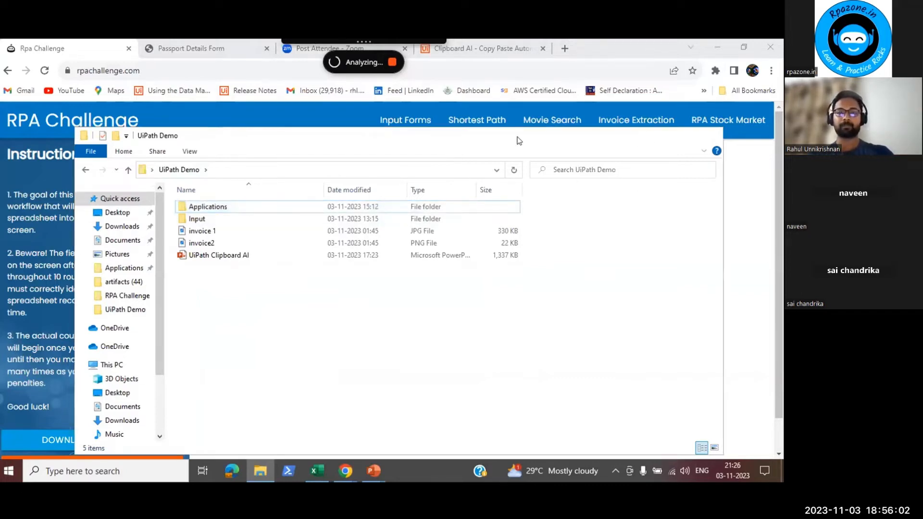
click(655, 134)
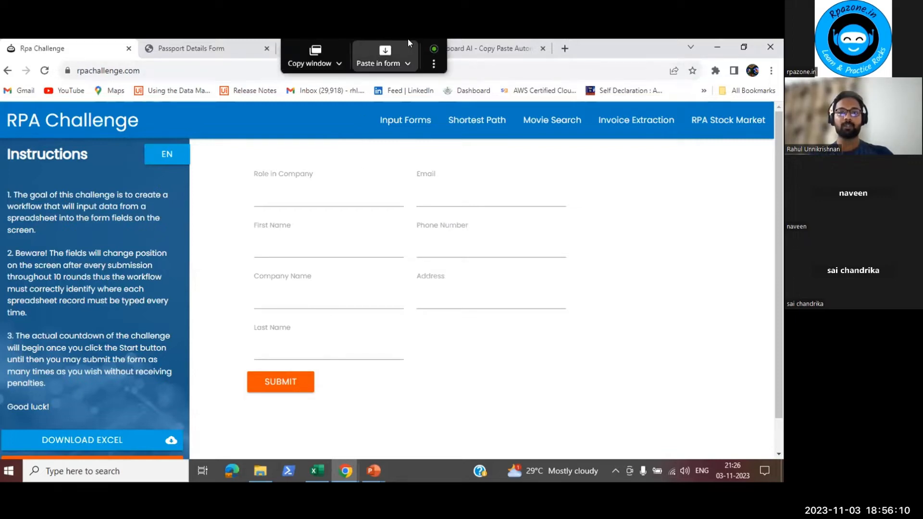
Paste the first copied record into the RPA Challenge form with Clipboard AI's Paste in form.
click(408, 42)
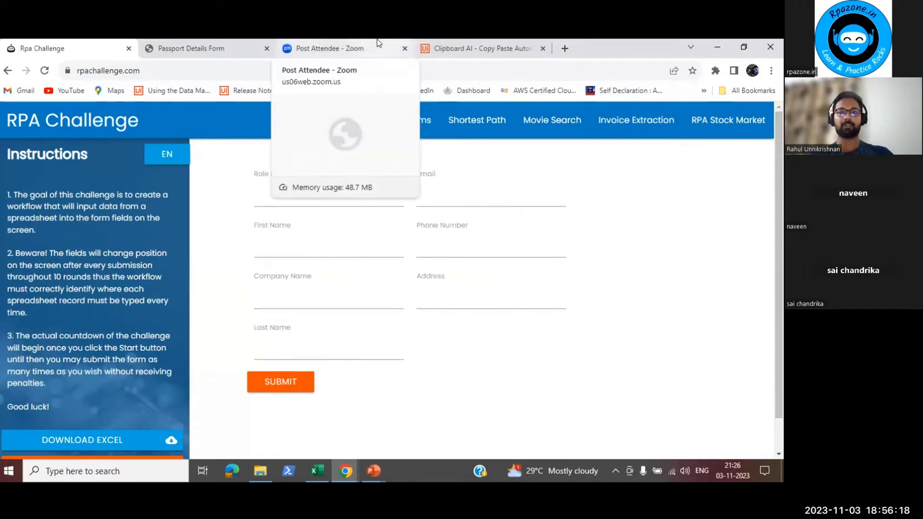
mouse_move(383, 48)
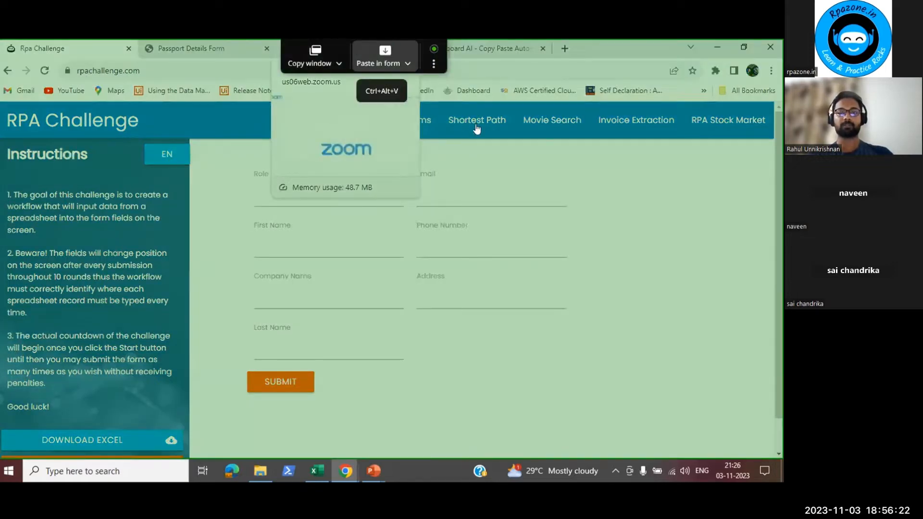
click(386, 47)
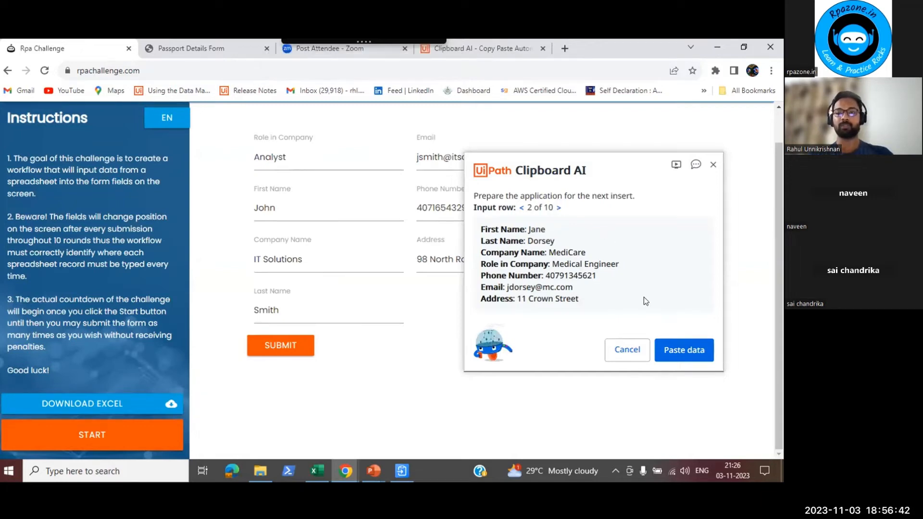
Submit the filled form, reload the page, and paste row 2 of 10 into the fresh form.
click(283, 343)
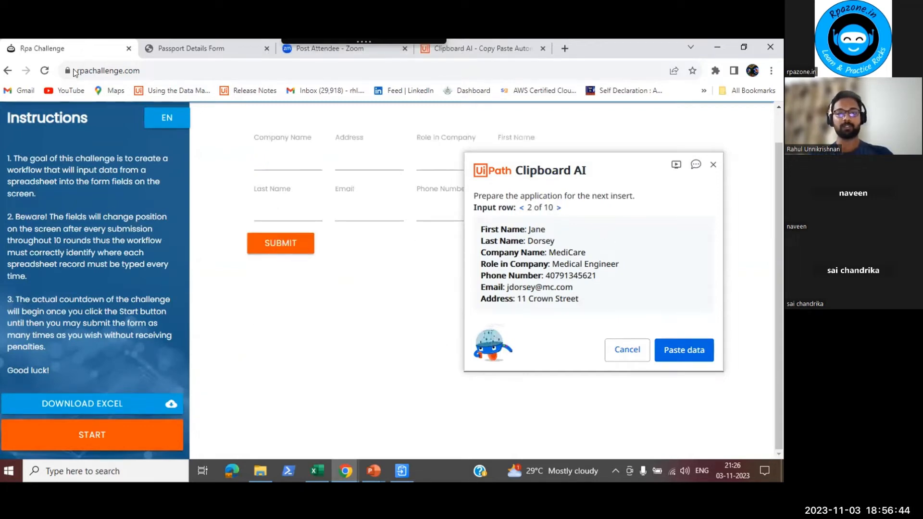
click(44, 71)
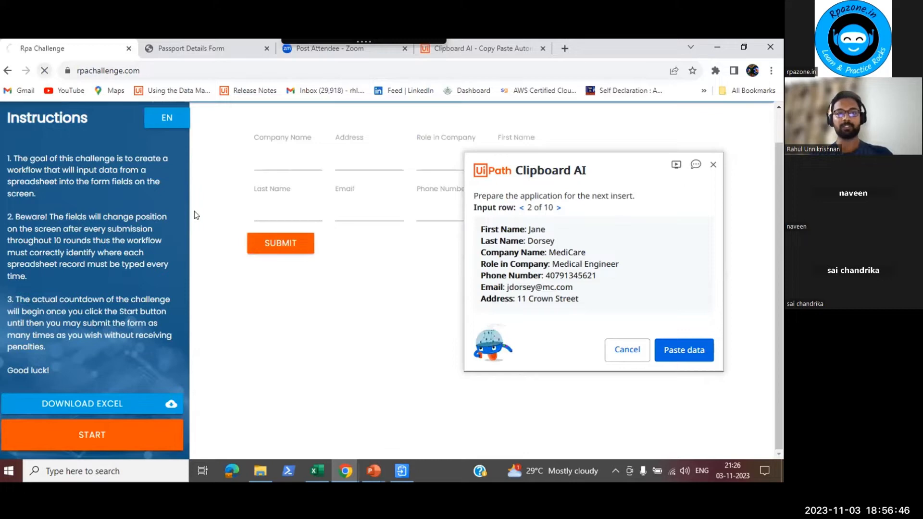
click(686, 358)
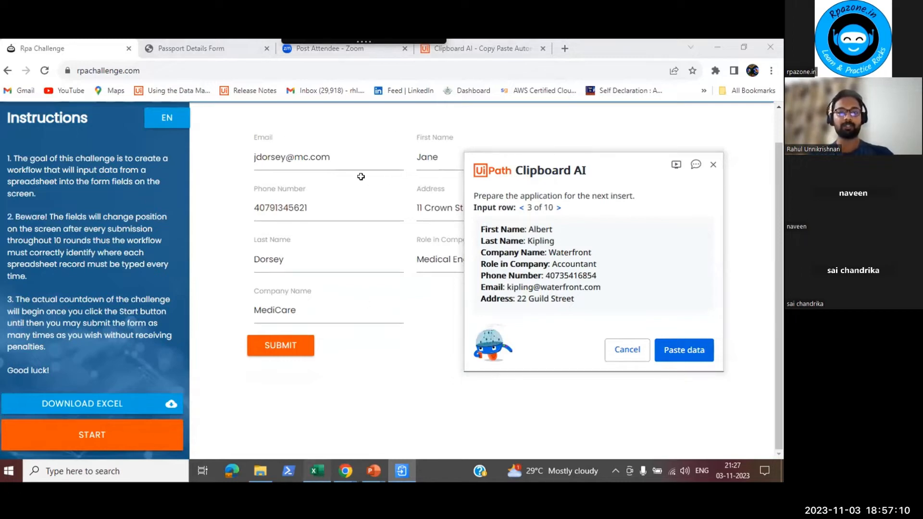
Switch to the challenge workbook in Excel, select all its cells, and return to the form in Chrome.
key(alt+Tab)
key(ctrl+a)
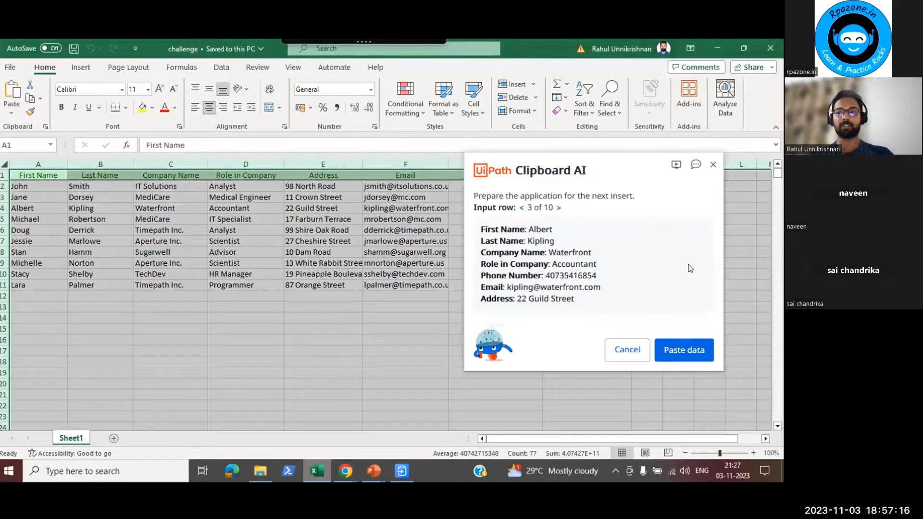
click(344, 472)
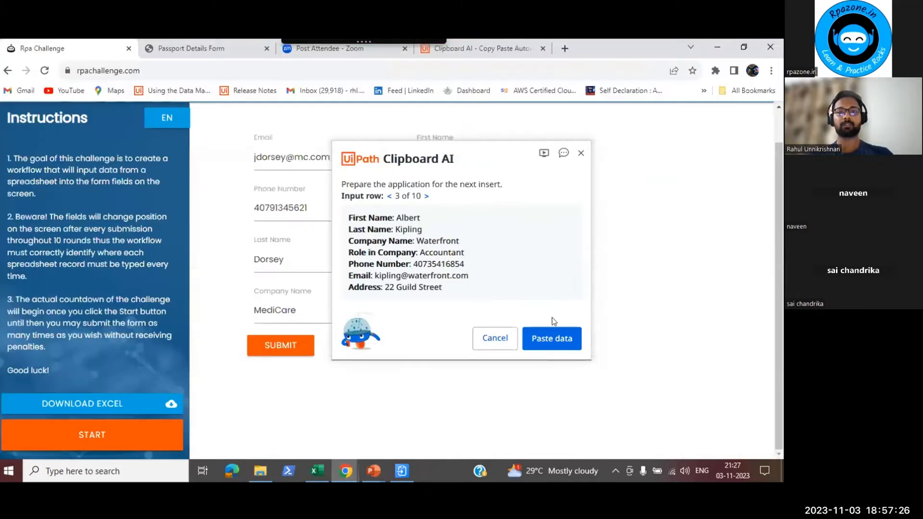
Start another Clipboard AI paste into the form and open the field mapper.
click(365, 45)
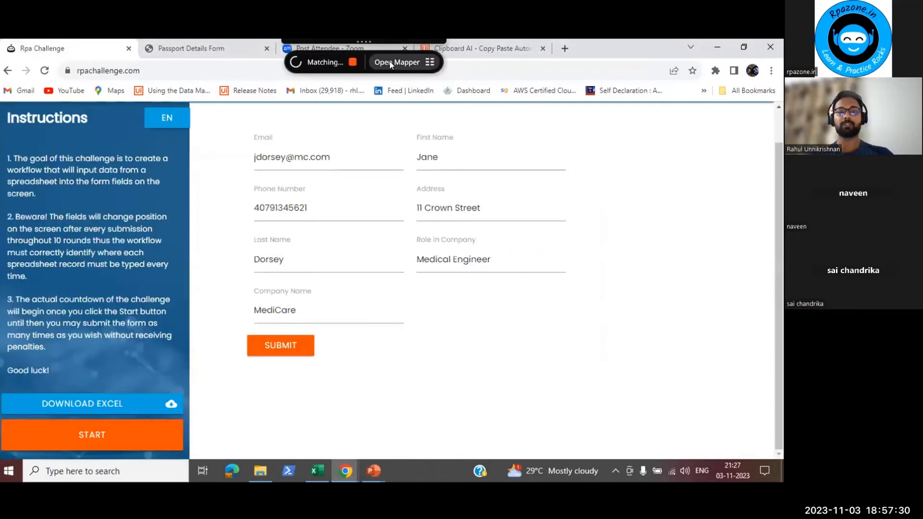
click(394, 61)
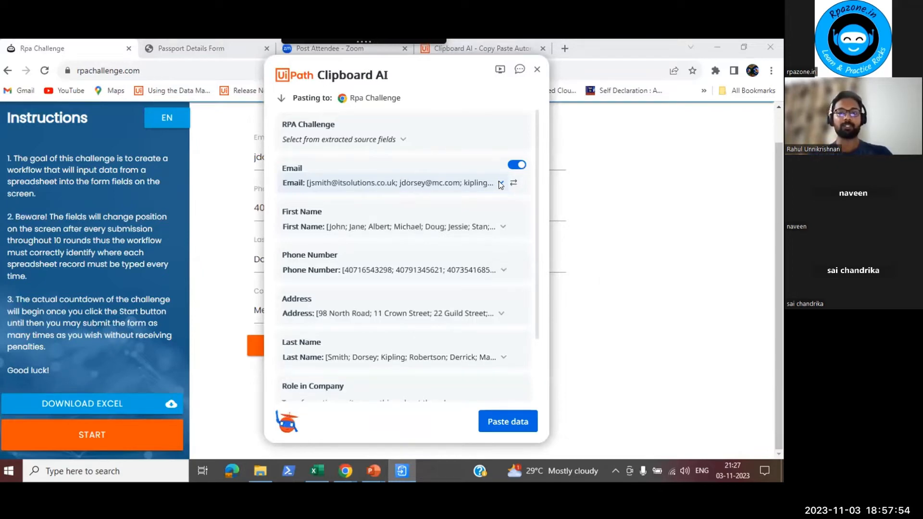
Disable and re-enable the Email mapping, and view its list of extracted source fields.
click(522, 166)
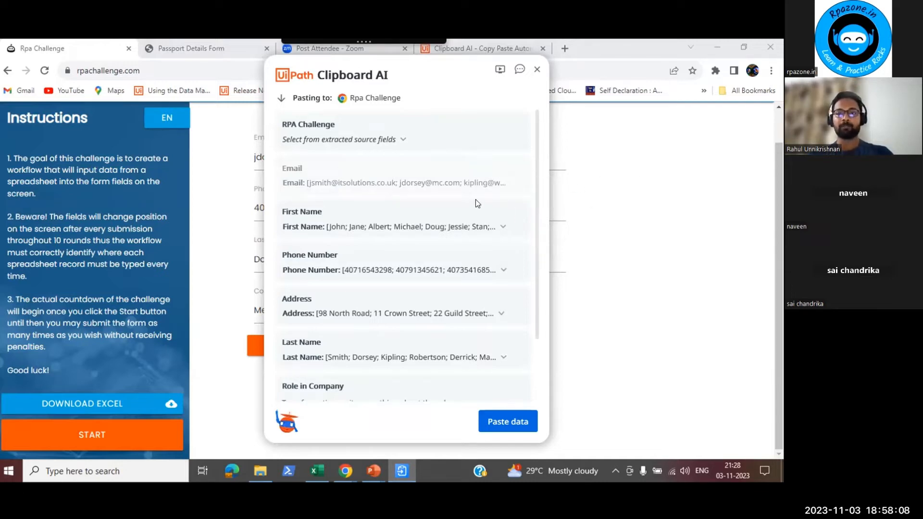
click(513, 166)
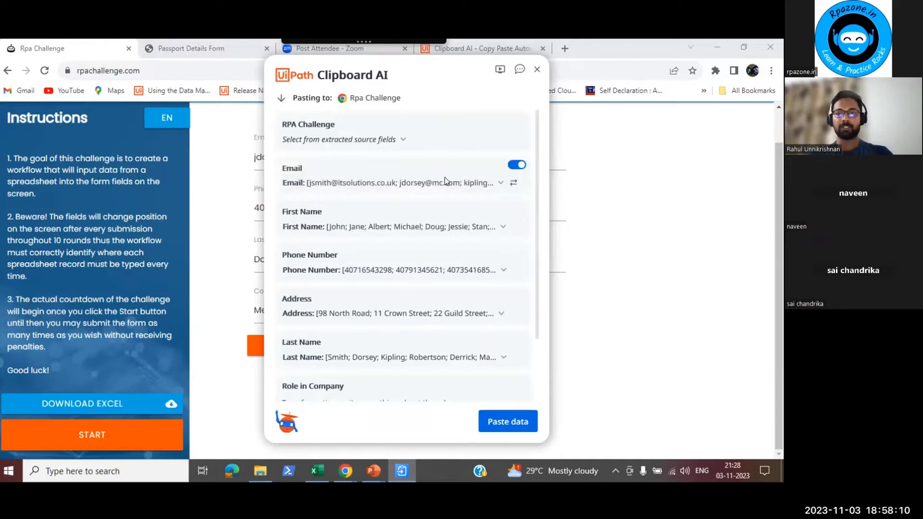
click(454, 178)
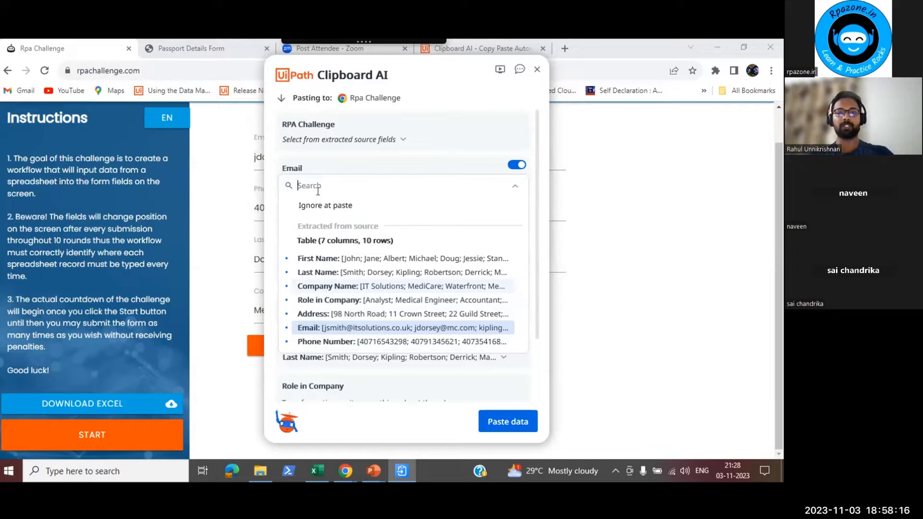
click(358, 167)
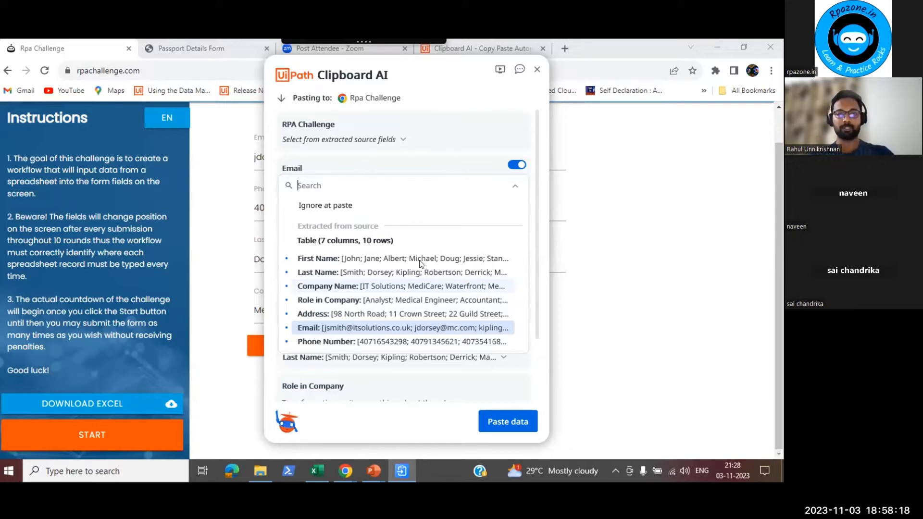
Replace the Role in Company transformation with "short note about the role" and apply it.
scroll(362, 330, down, 2)
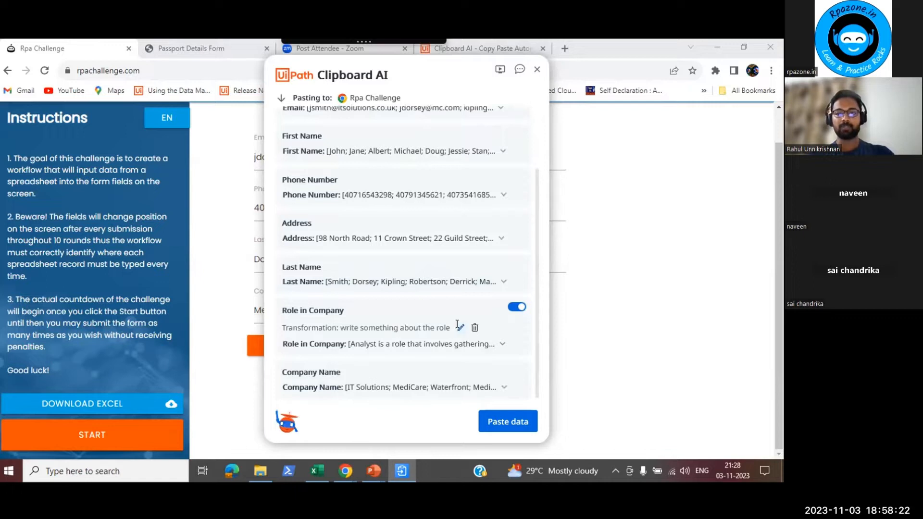
click(458, 328)
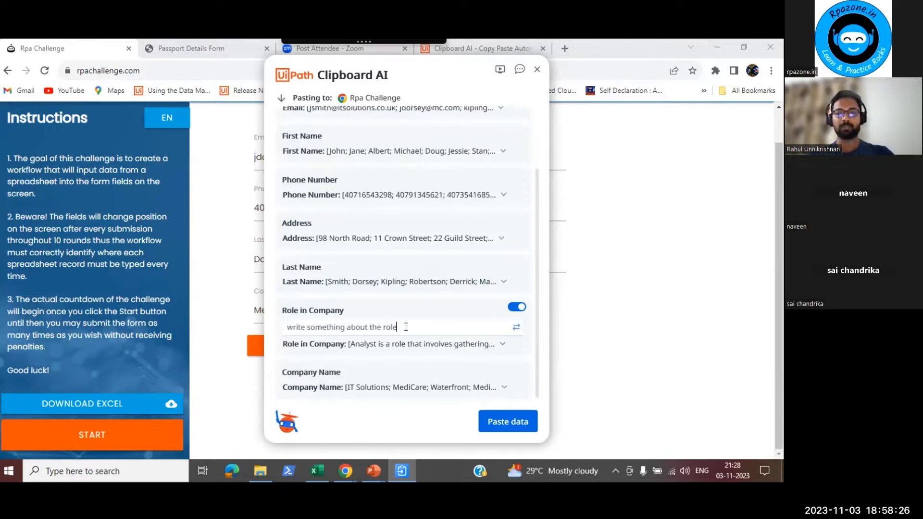
key(BackSpace)
key(BackSpace)
key(BackSpace)
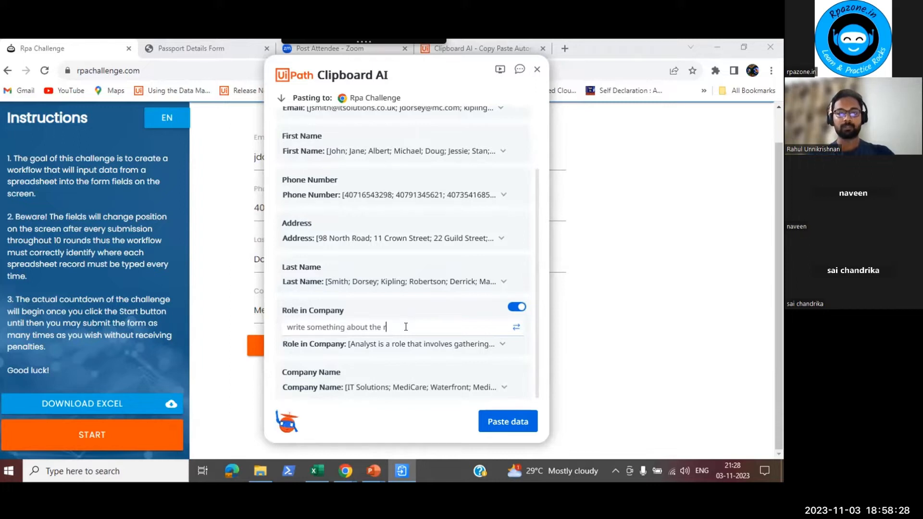
key(BackSpace)
key(BackSpace)
key(BackSpace)
key(BackSpace)
key(BackSpace)
key(BackSpace)
key(BackSpace)
key(BackSpace)
key(BackSpace)
key(BackSpace)
key(BackSpace)
key(BackSpace)
key(BackSpace)
key(BackSpace)
key(BackSpace)
key(BackSpace)
key(BackSpace)
key(BackSpace)
key(BackSpace)
key(BackSpace)
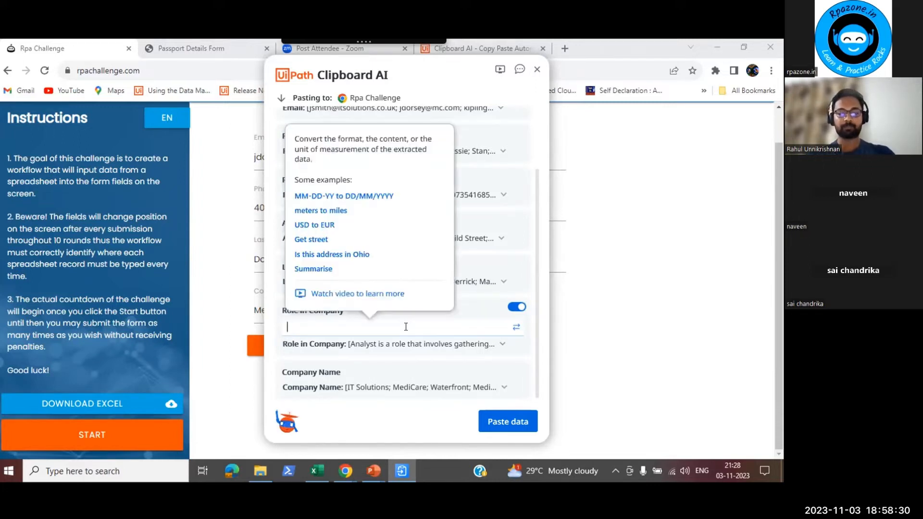
text(short)
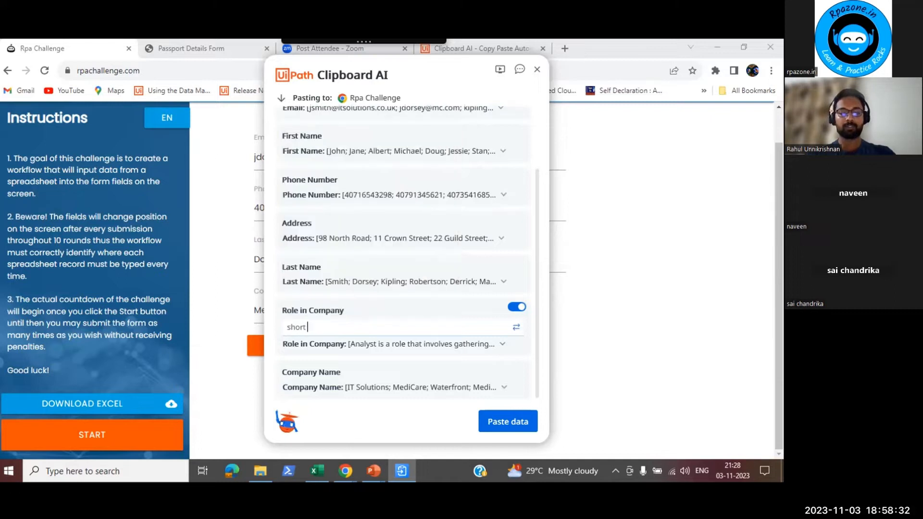
text( note about )
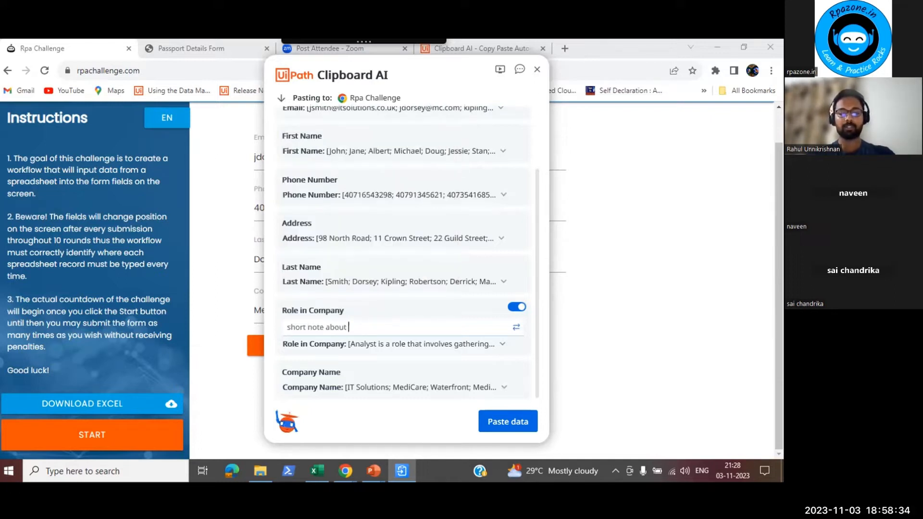
text(the role)
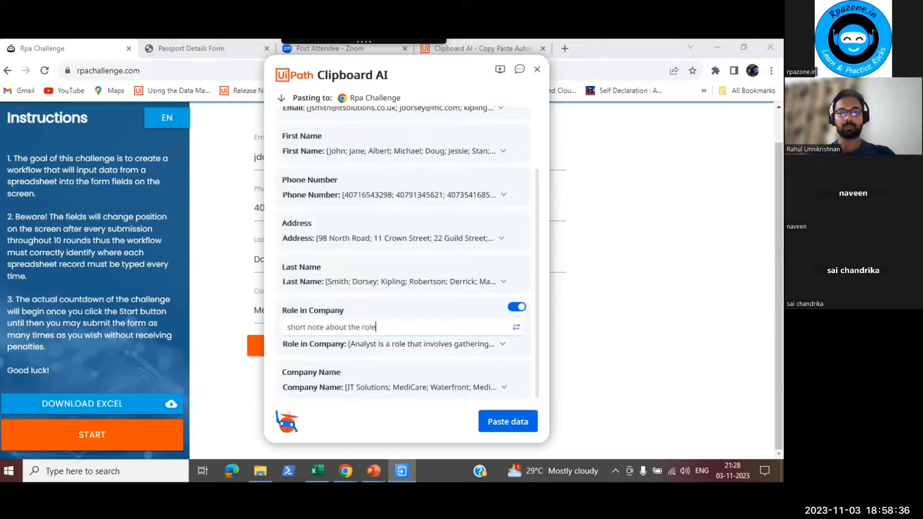
key(Return)
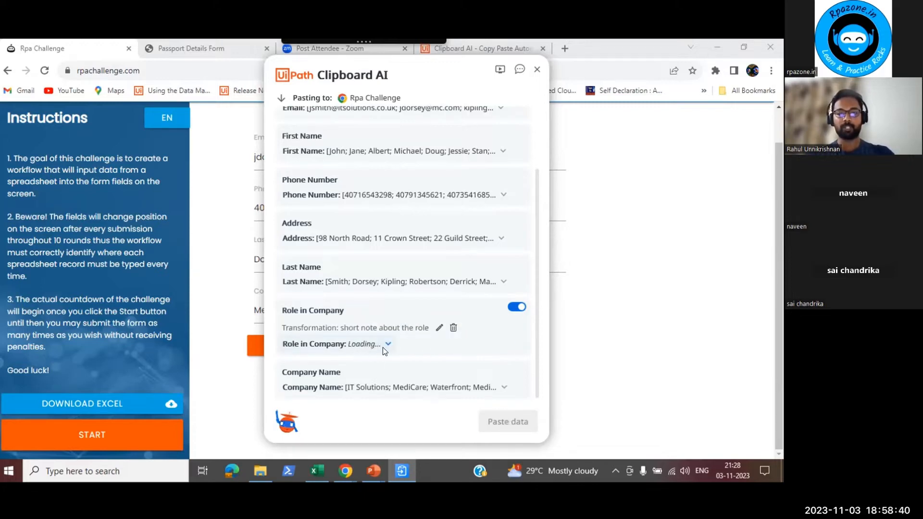
Open an empty transformation for Last Name to view the example conversions, then leave it without entering anything.
mouse_move(366, 347)
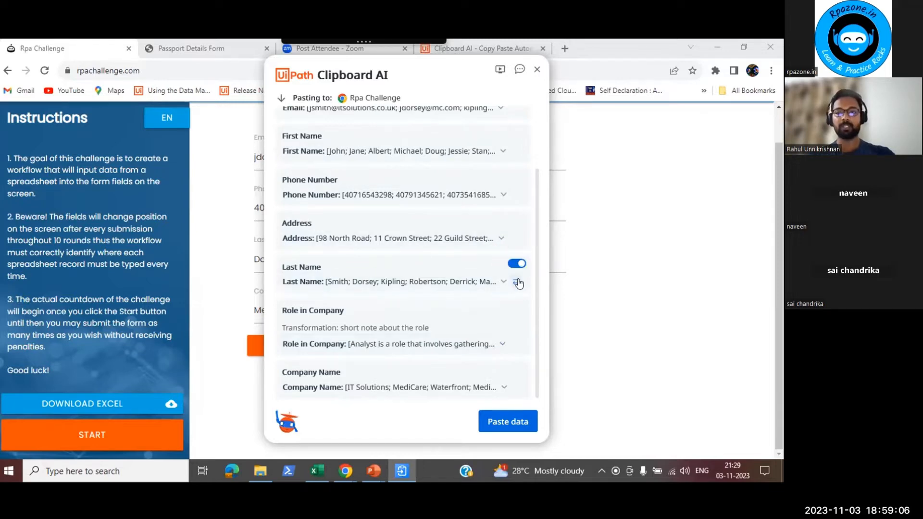
click(517, 283)
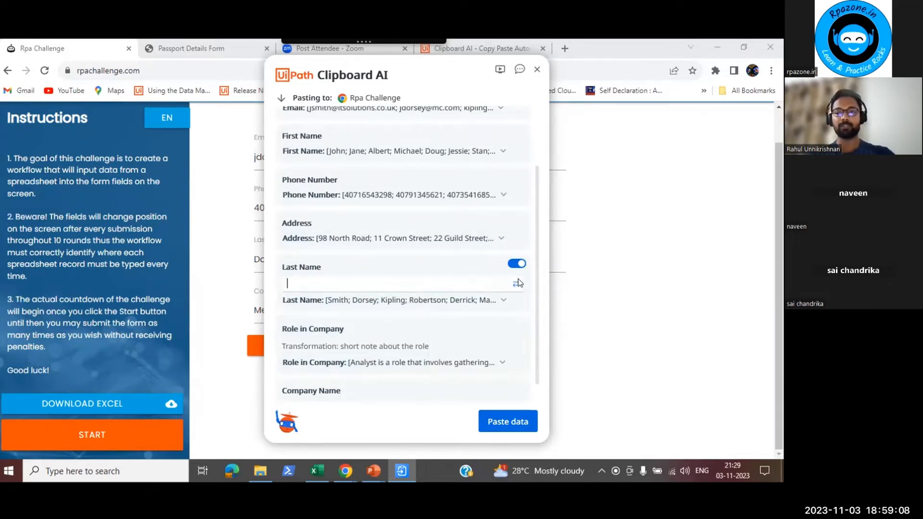
mouse_move(428, 286)
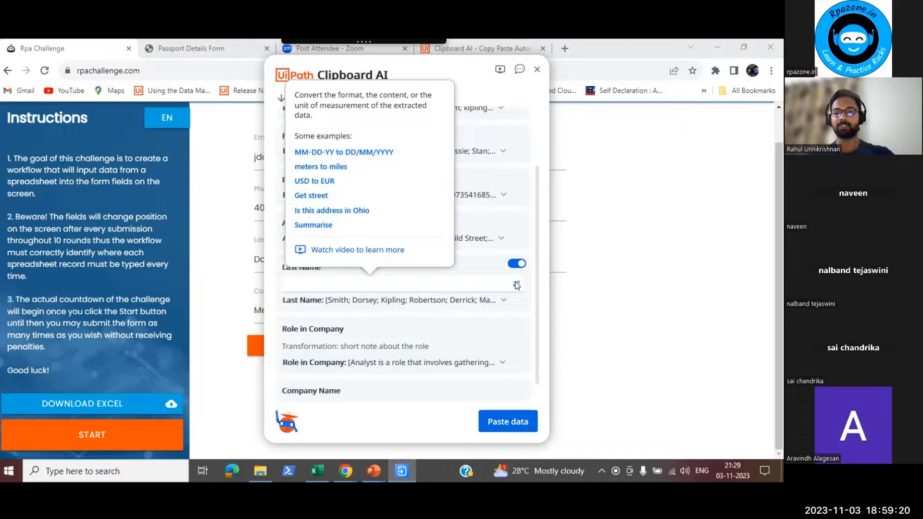
click(533, 297)
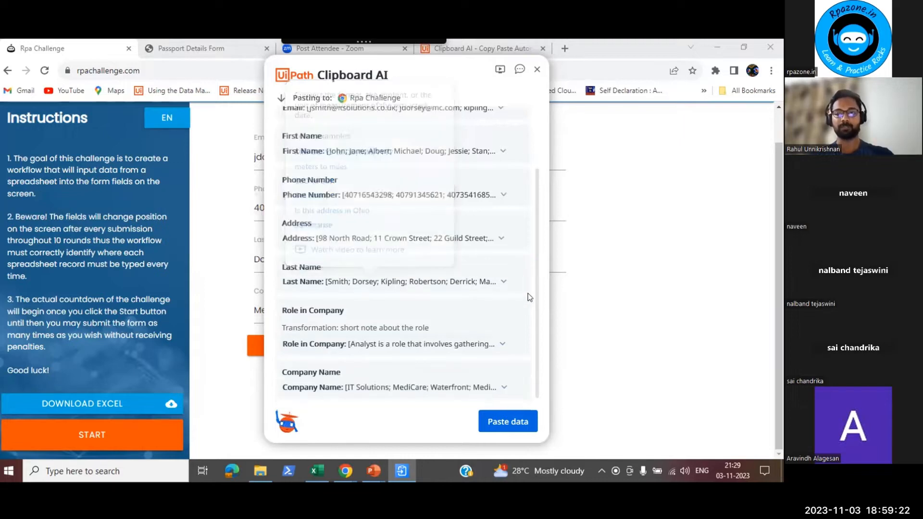
Review the field mappings and paste the mapped data into the RPA Challenge form.
scroll(492, 168, up, 2)
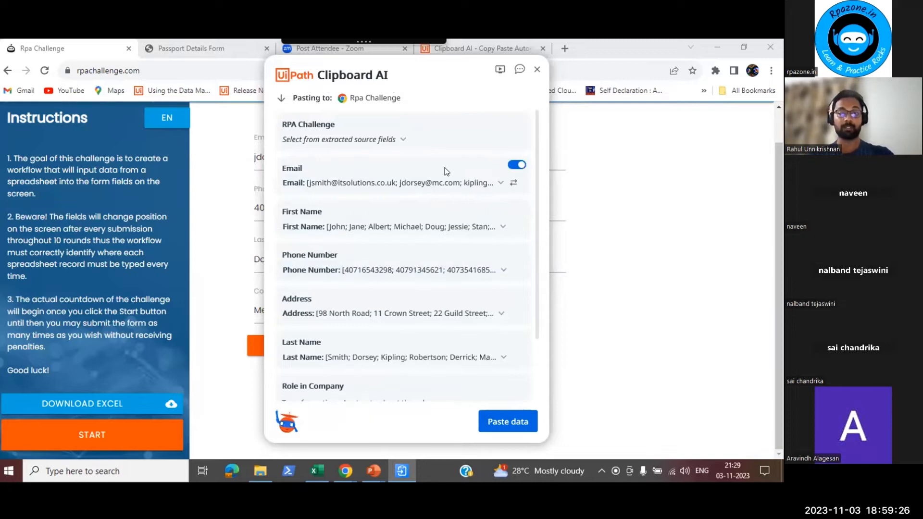
scroll(398, 301, down, 2)
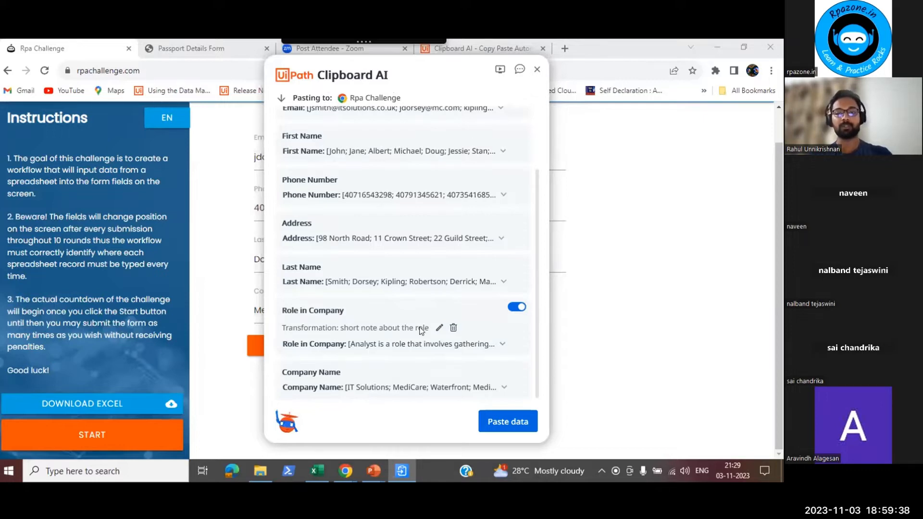
click(507, 422)
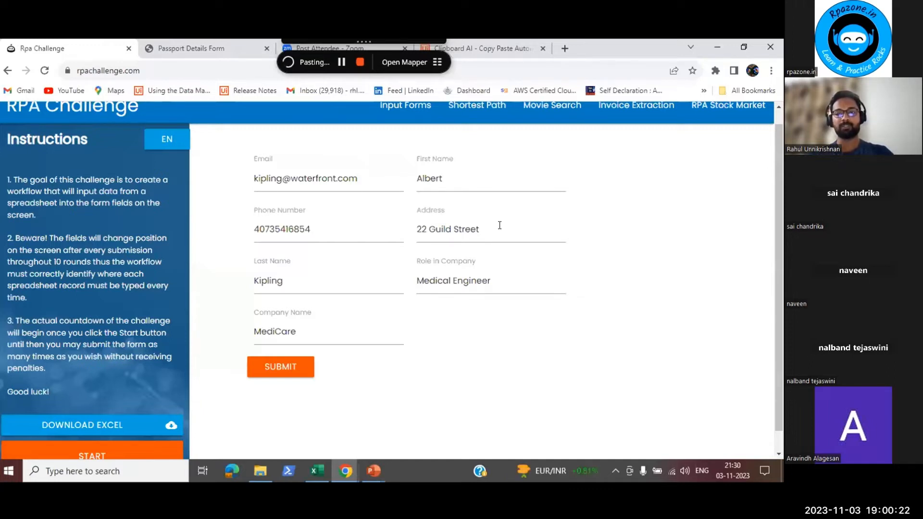
Reopen the field mapper during the paste and close it to return to the form.
click(402, 59)
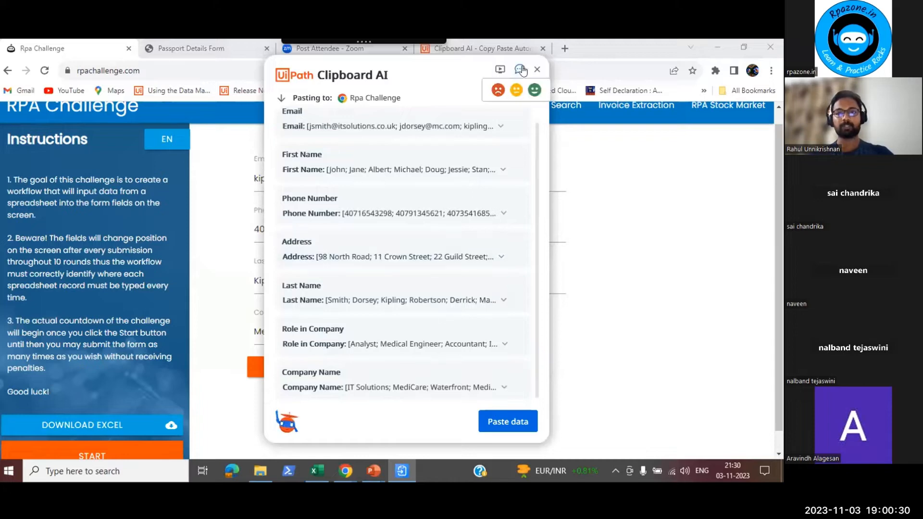
click(537, 71)
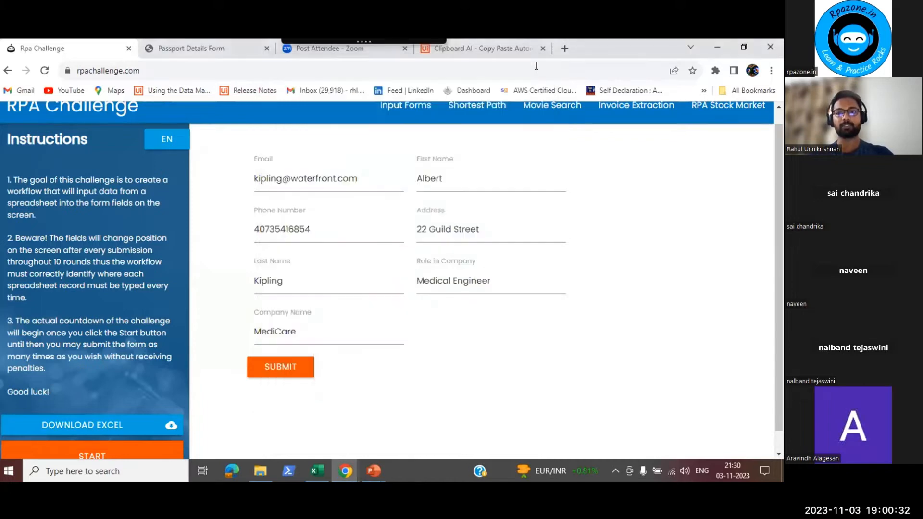
Reload the RPA Challenge page to empty the form, and select all records in the Excel challenge sheet.
click(364, 69)
key(Return)
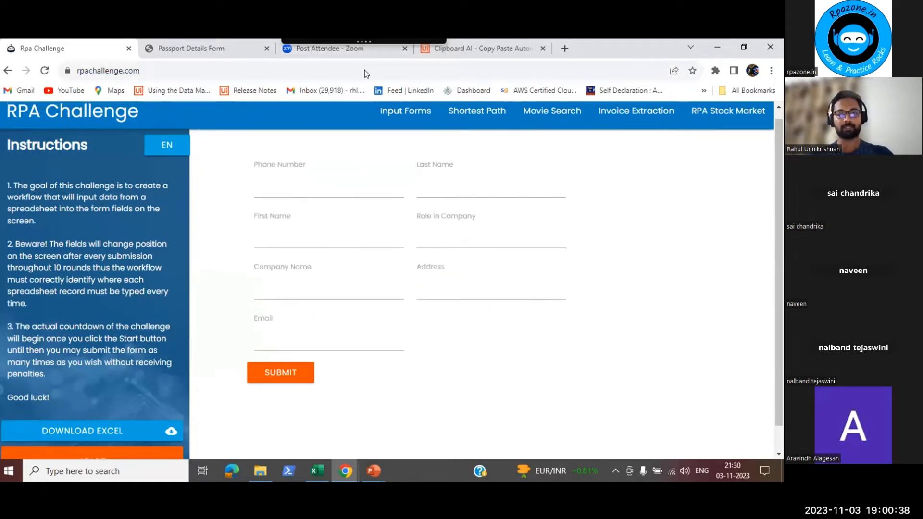
click(315, 469)
key(ctrl+a)
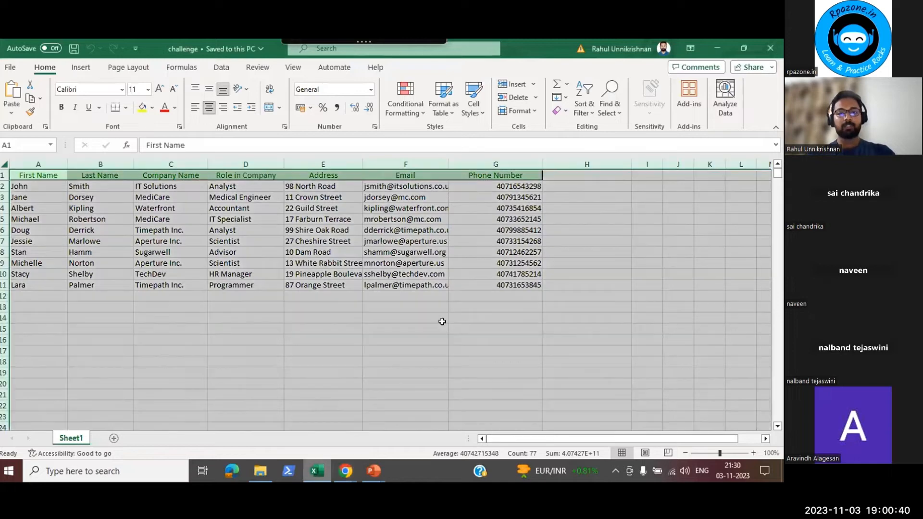
click(481, 241)
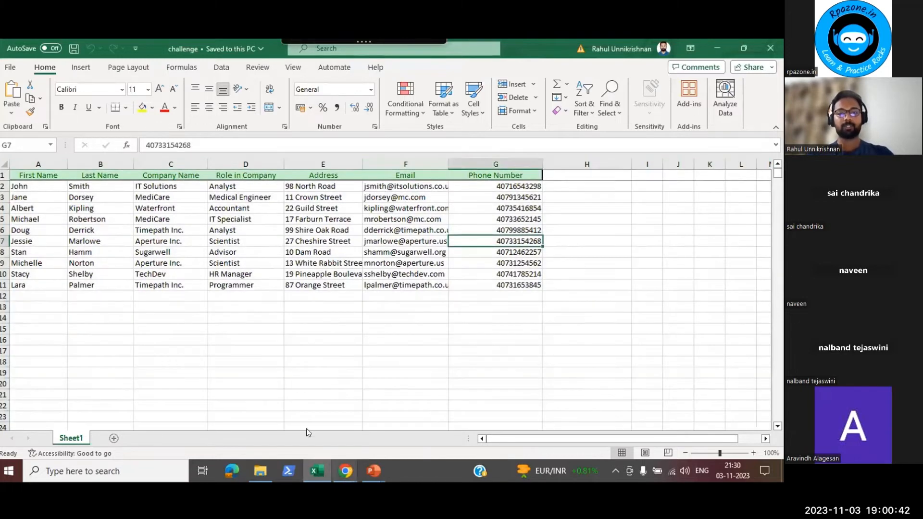
Switch to the RPA Challenge page in Chrome, start a Clipboard AI paste into the form and open the mapper.
mouse_move(345, 471)
click(284, 420)
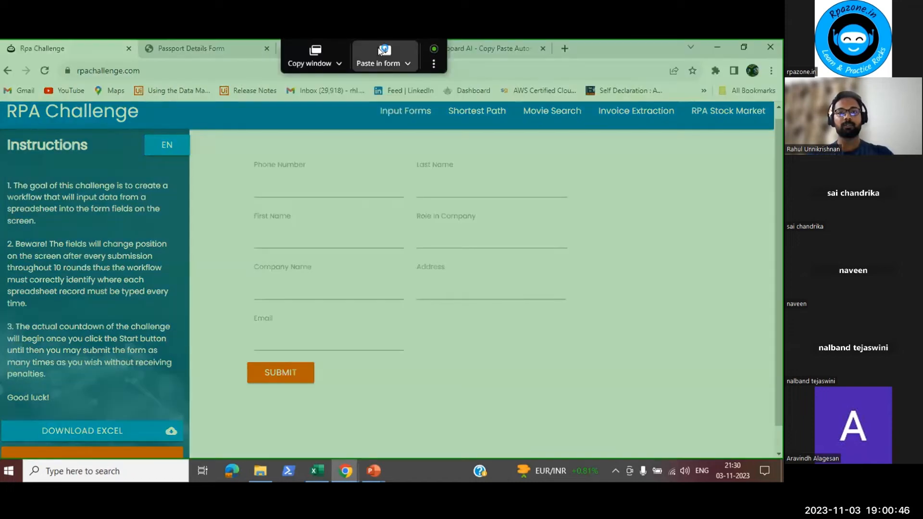
click(378, 48)
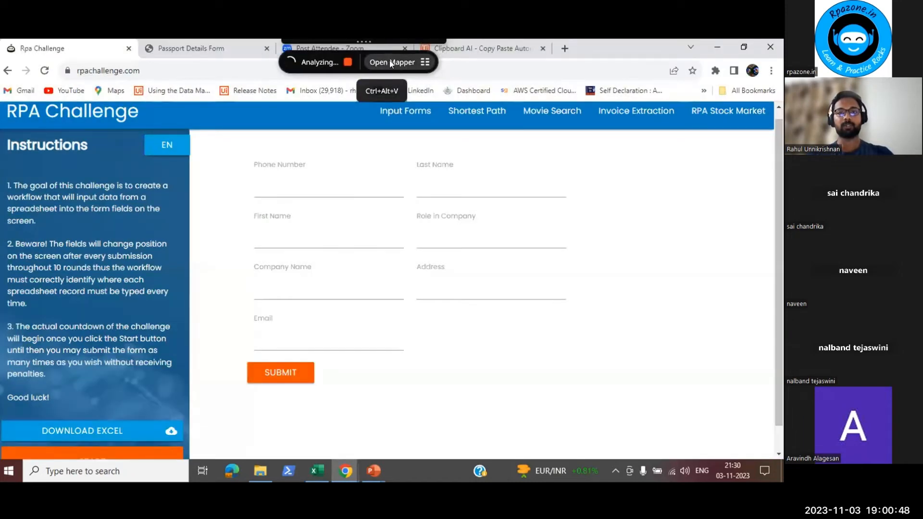
click(391, 62)
scroll(356, 389, down, 1)
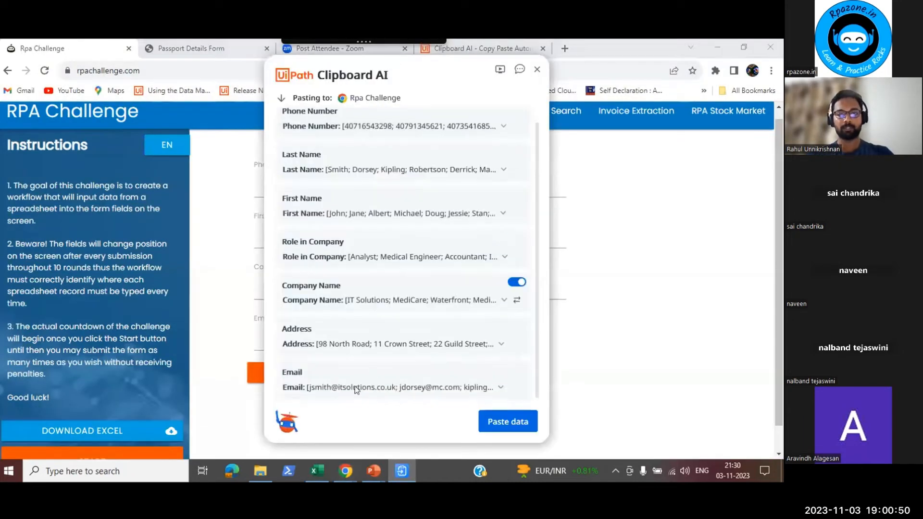
Try to map Role in Company to "write shortnote about the role" and close the mapper without pasting.
click(502, 256)
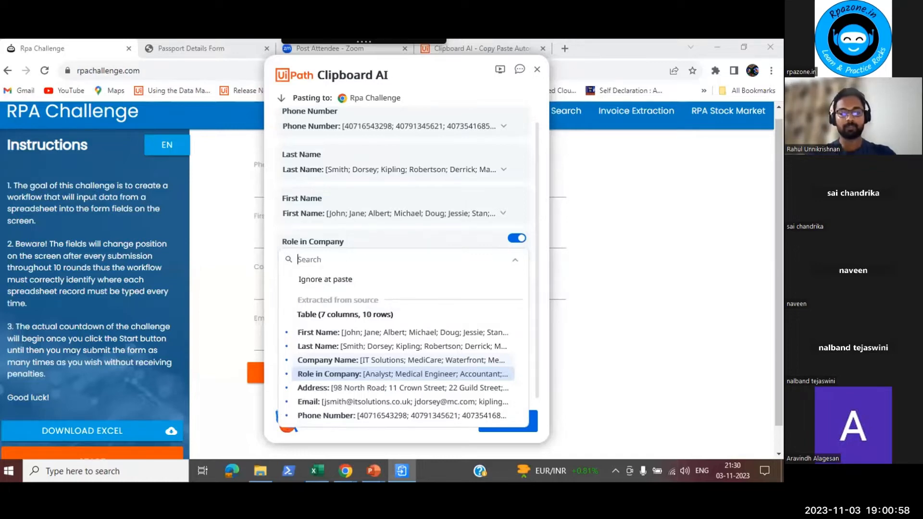
text(write short)
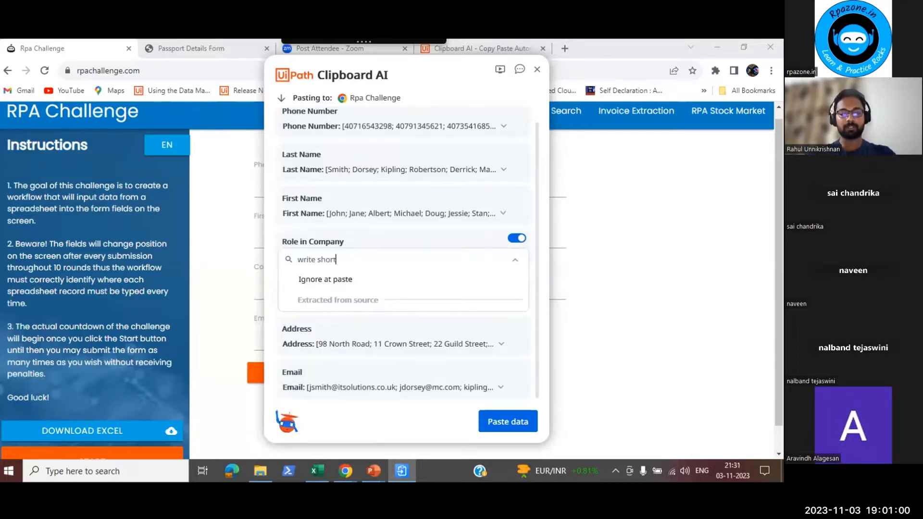
text(note about the role)
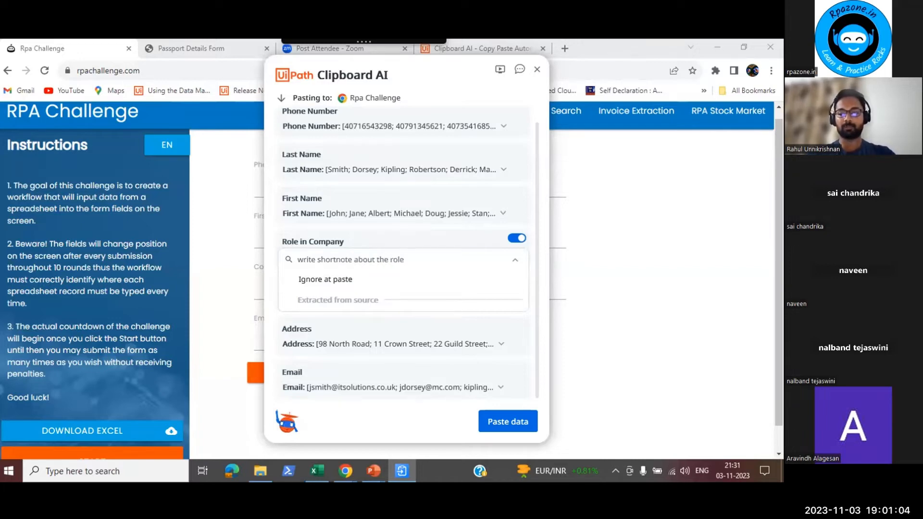
key(Return)
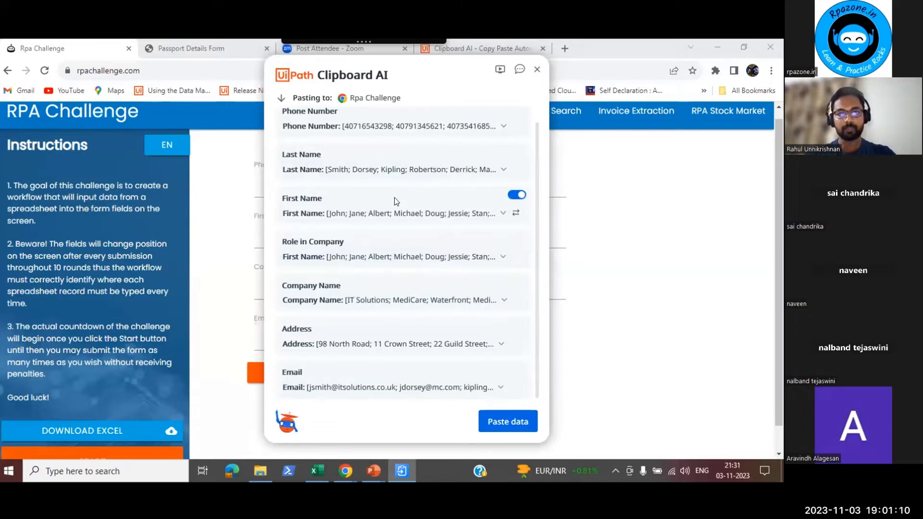
scroll(433, 202, up, 1)
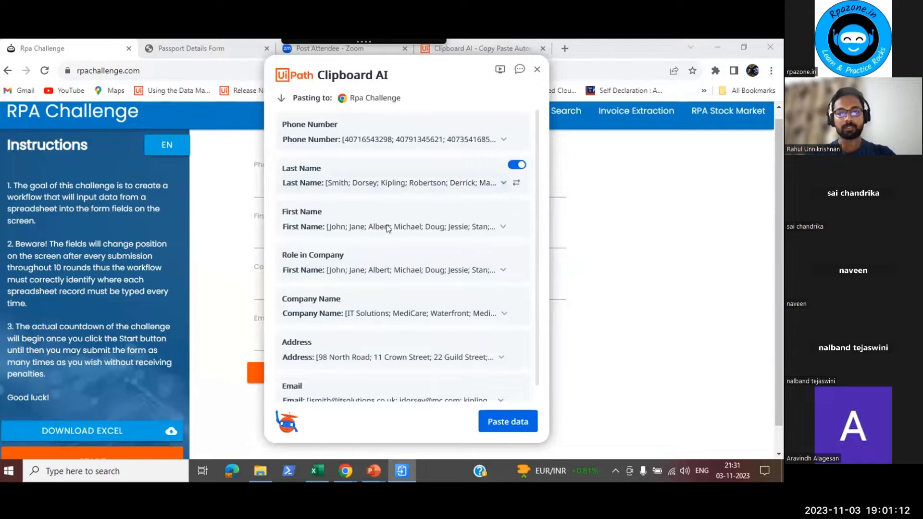
click(537, 69)
Switch to the Excel challenge sheet and copy all its records with Clipboard AI.
click(315, 471)
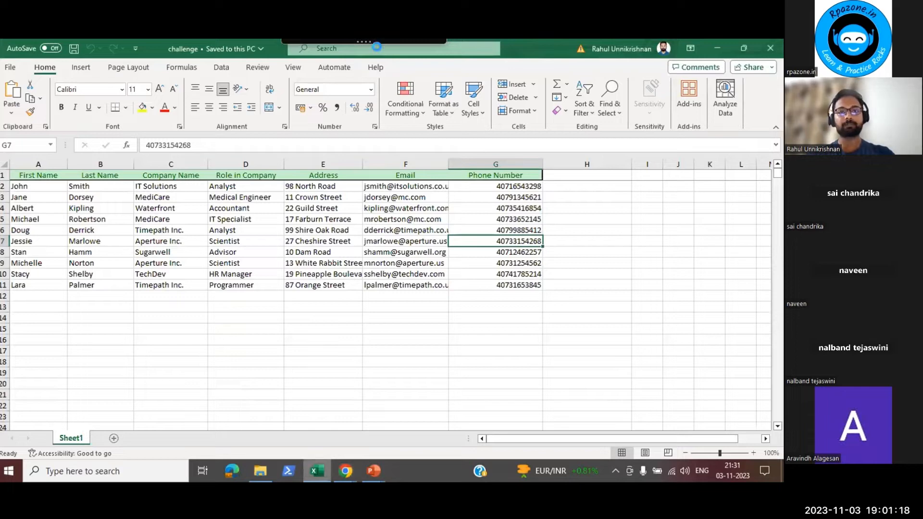
key(ctrl+a)
key(ctrl+c)
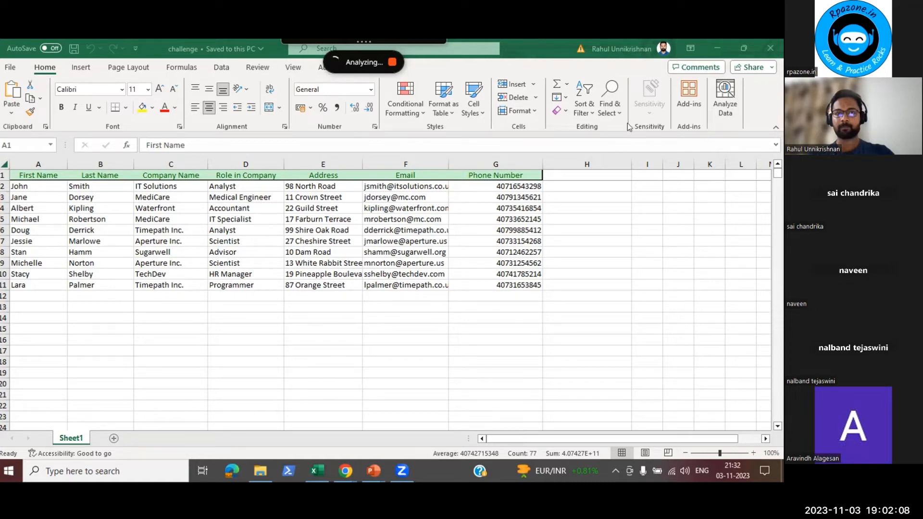
Copy the Excel window with Clipboard AI with the whole sheet selected, and again with only row 2 selected.
key(ctrl+a)
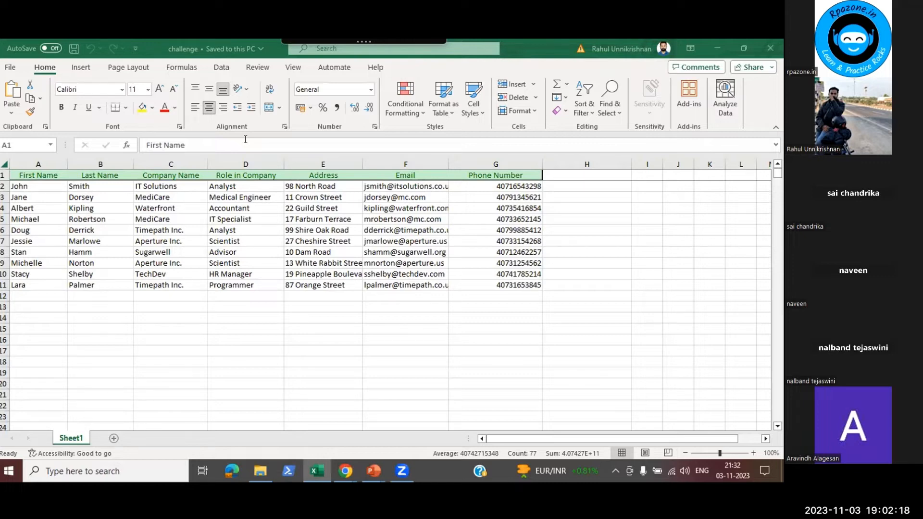
key(ctrl+a)
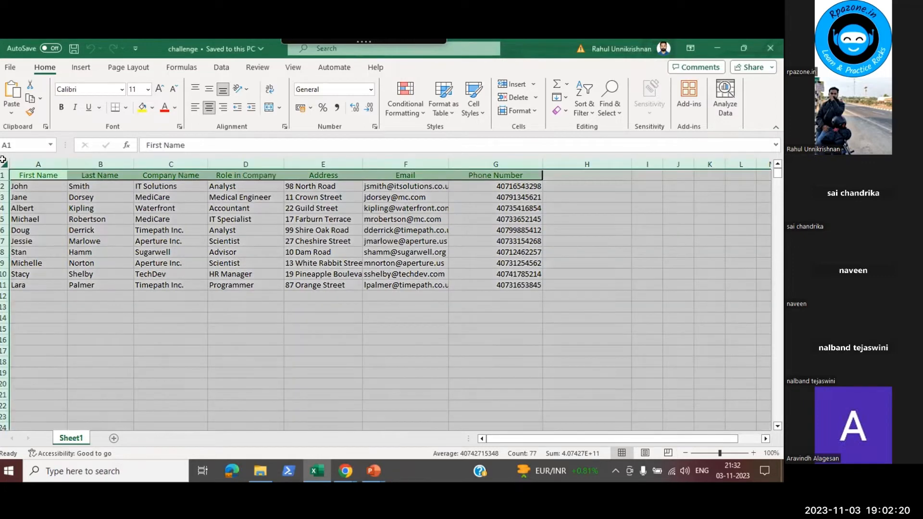
click(329, 64)
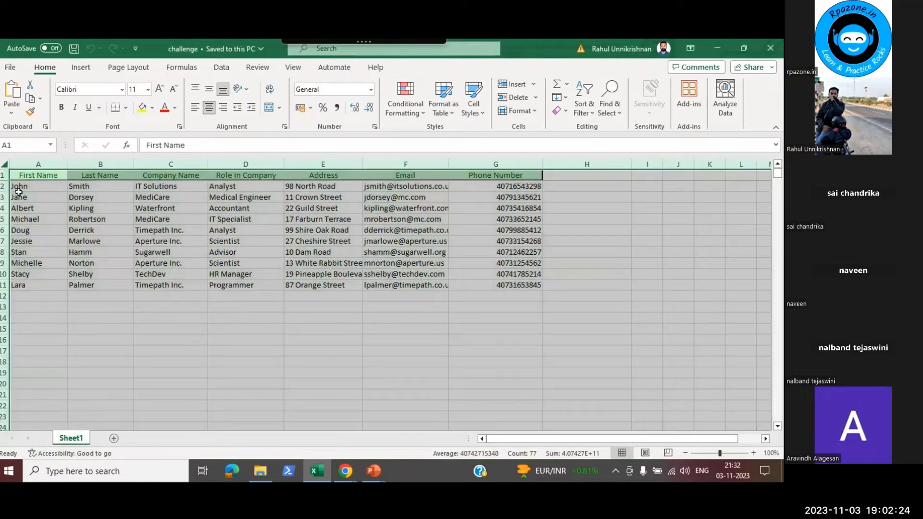
click(3, 186)
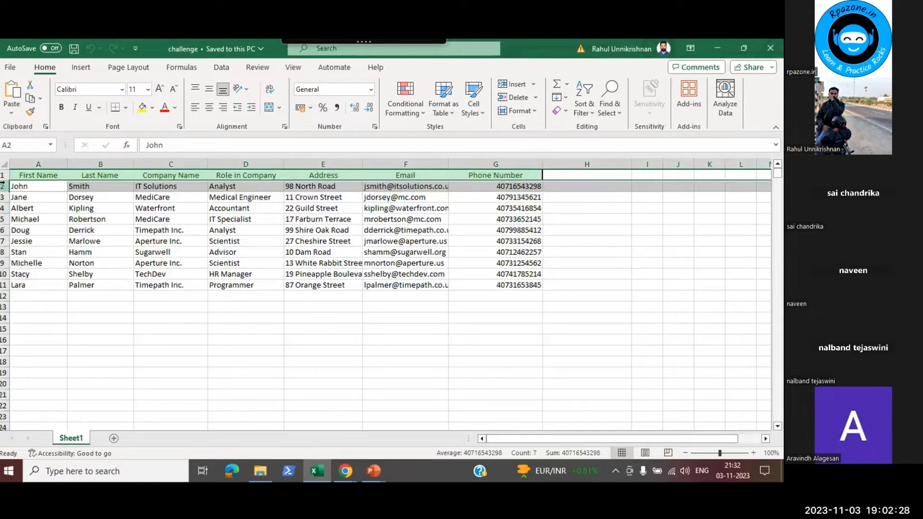
click(314, 63)
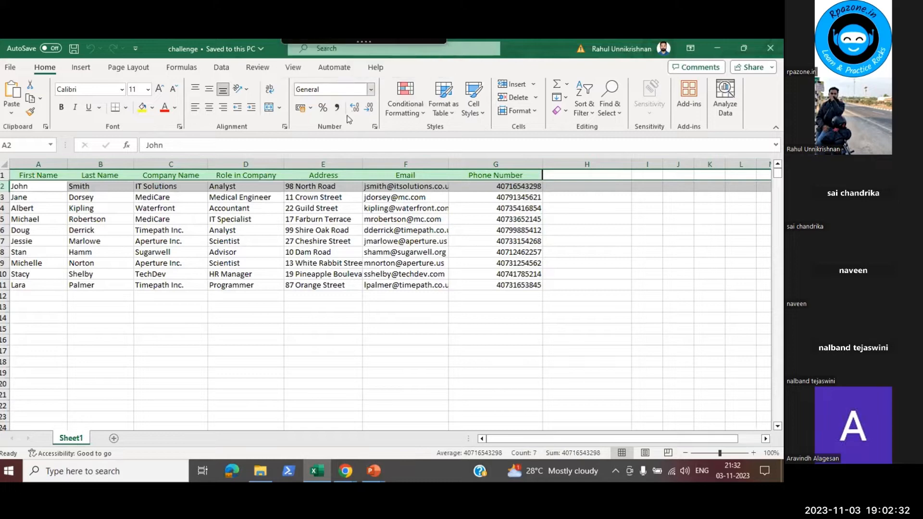
Switch to the RPA Challenge page in Chrome and start the Clipboard AI paste into the form with the mapper open.
click(347, 472)
mouse_move(347, 472)
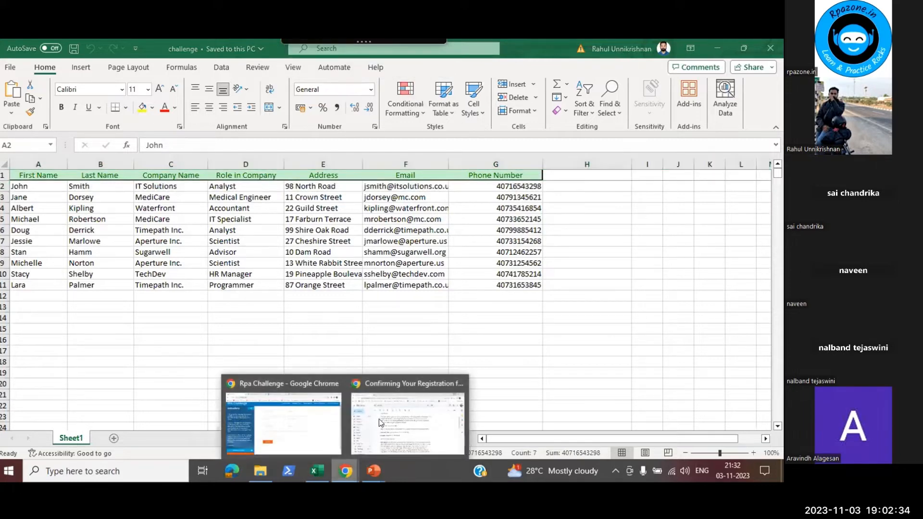
click(322, 418)
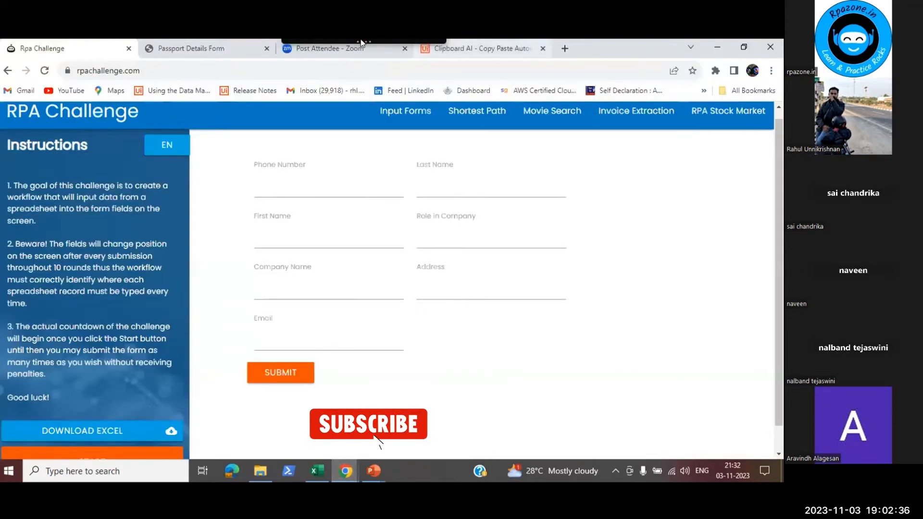
mouse_move(342, 42)
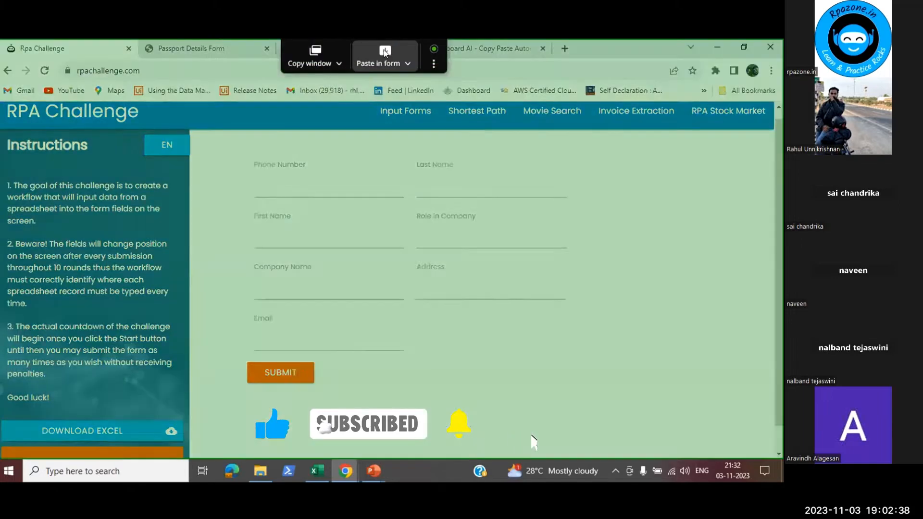
click(385, 52)
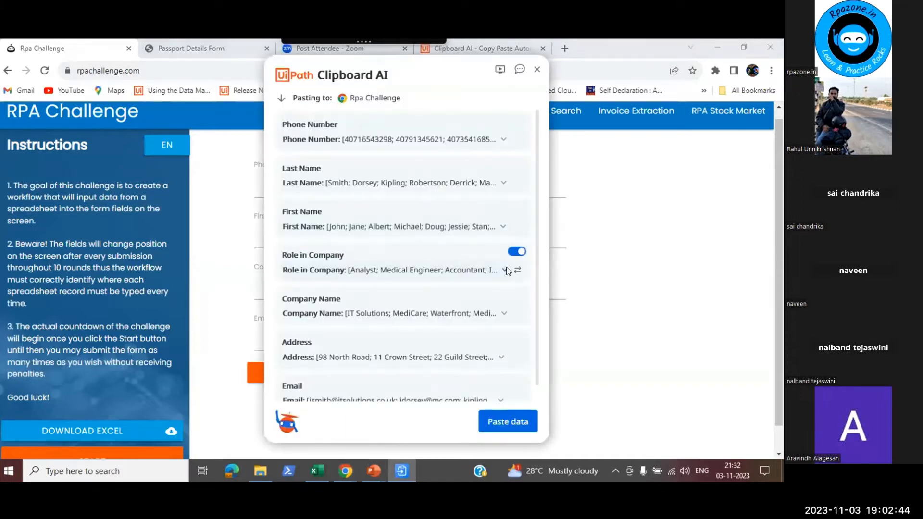
Try to enter "short note about the job" as the mapping for Role in Company.
click(503, 270)
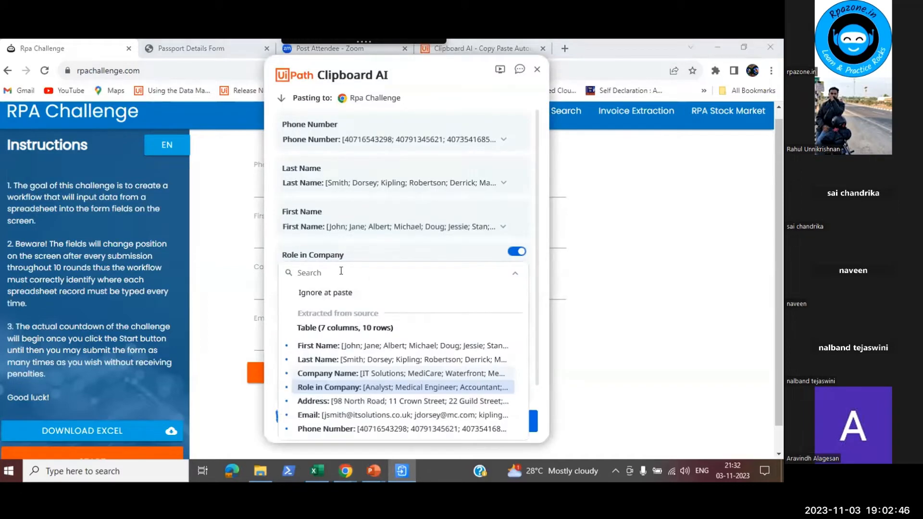
text(short)
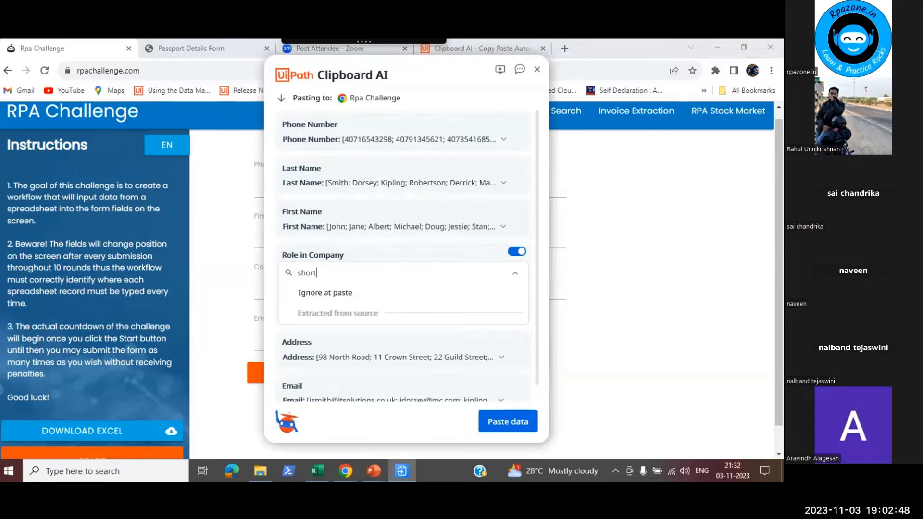
text( note about the job)
key(Return)
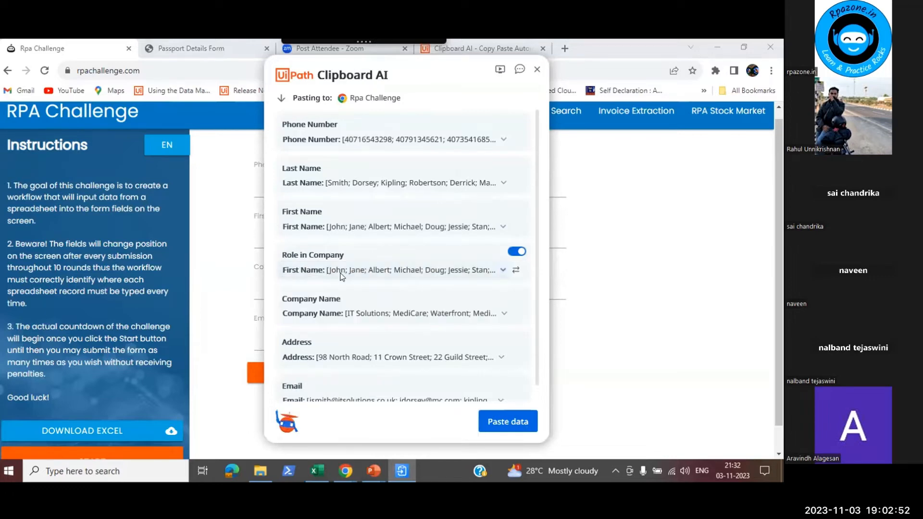
Paste the first record into the RPA Challenge form and cancel the insert of the second record.
click(508, 421)
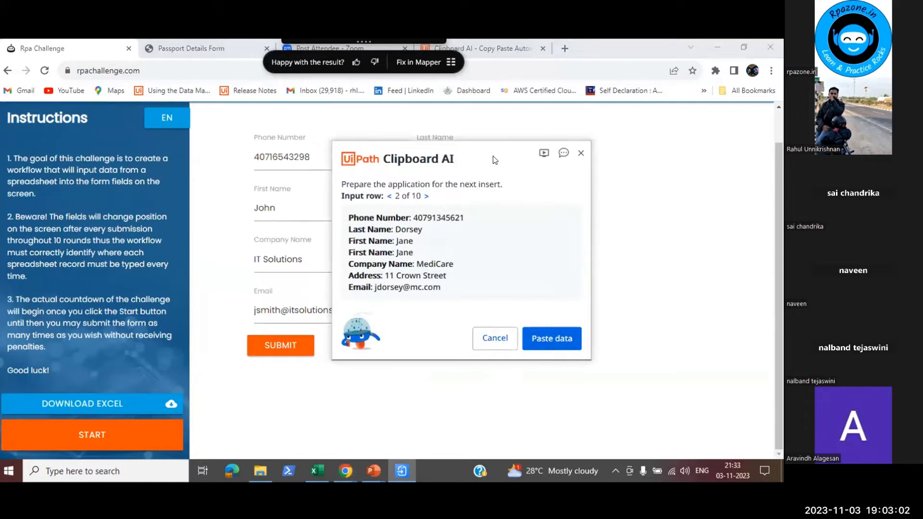
drag(494, 157, 505, 148)
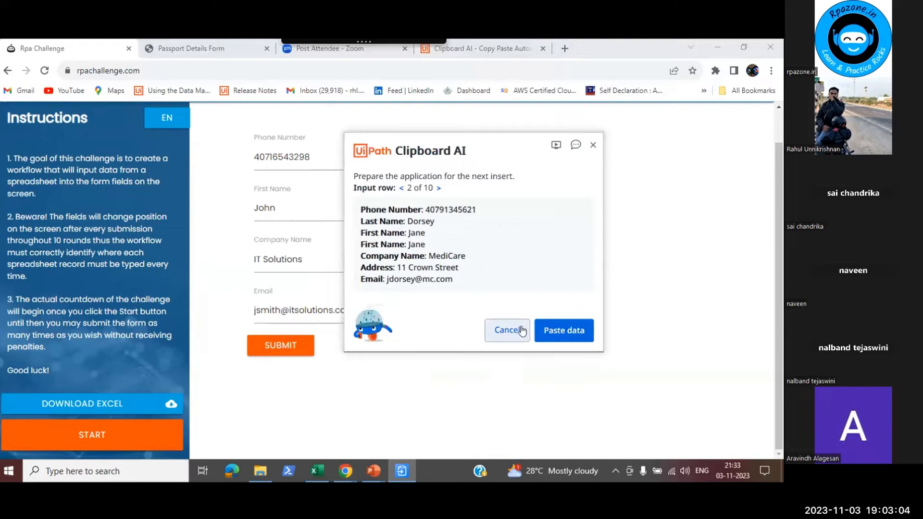
click(507, 331)
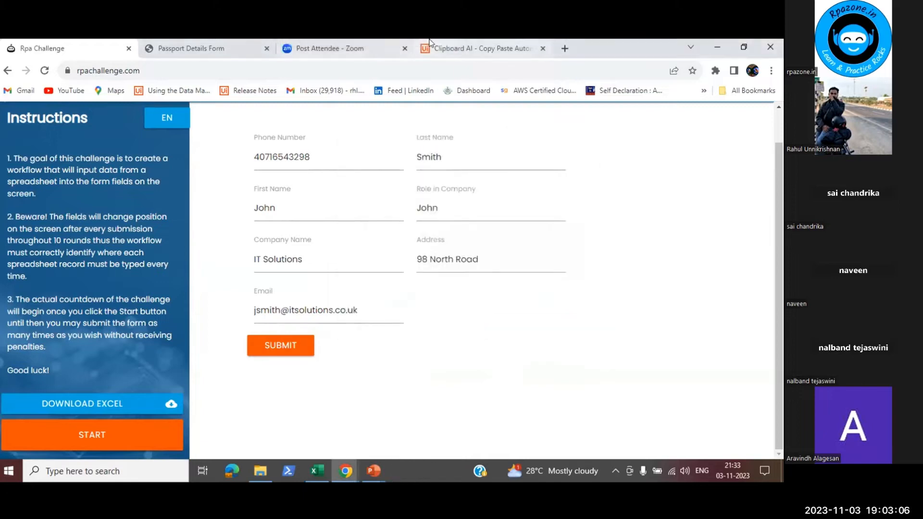
Run the Clipboard AI paste into the form again up to the second record, and close the prompt for the third.
mouse_move(401, 39)
click(386, 57)
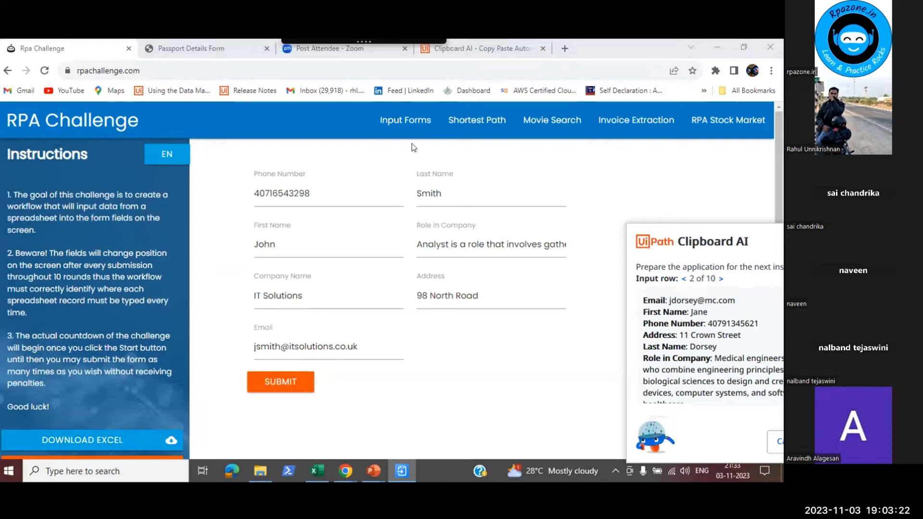
click(435, 311)
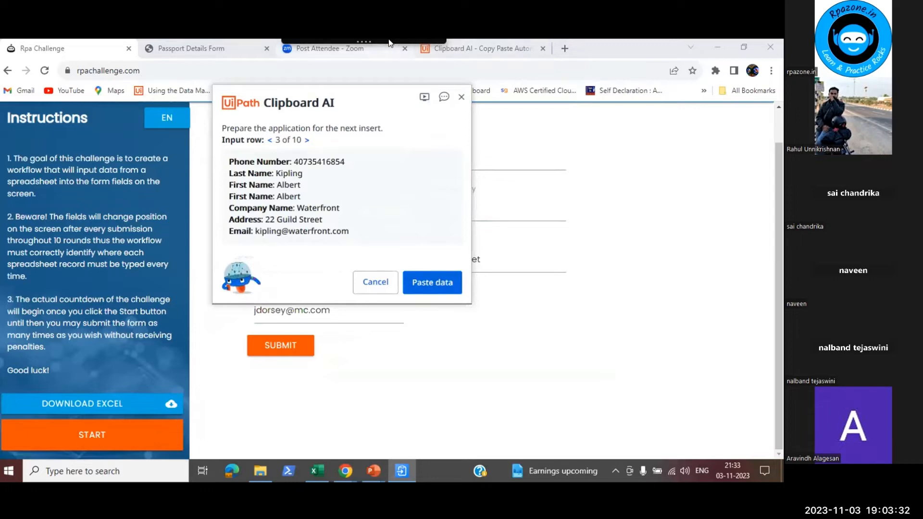
click(461, 100)
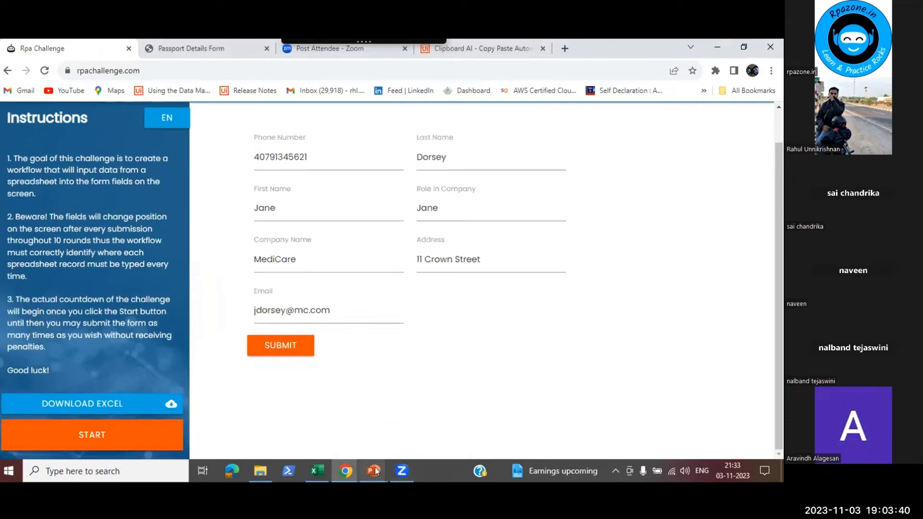
Move the floating Clipboard AI bar to the left edge of the screen.
mouse_move(376, 472)
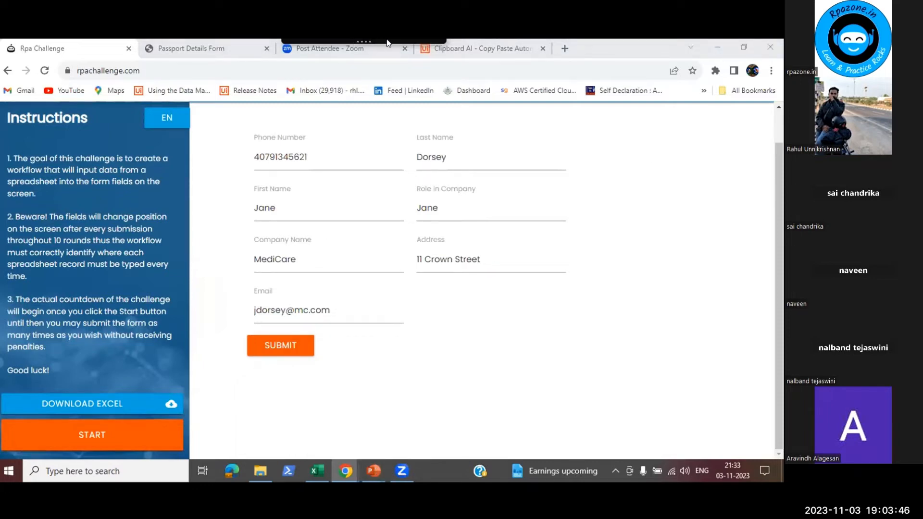
mouse_move(349, 40)
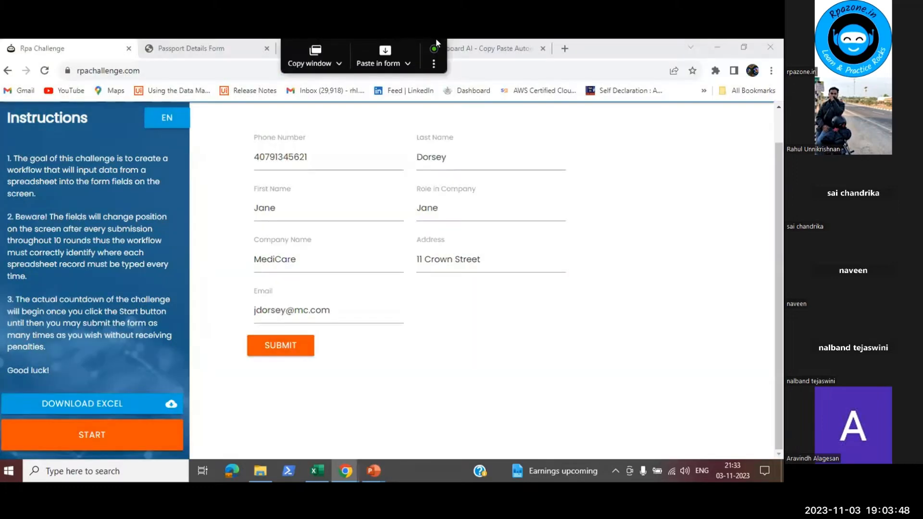
drag(435, 40, 2, 197)
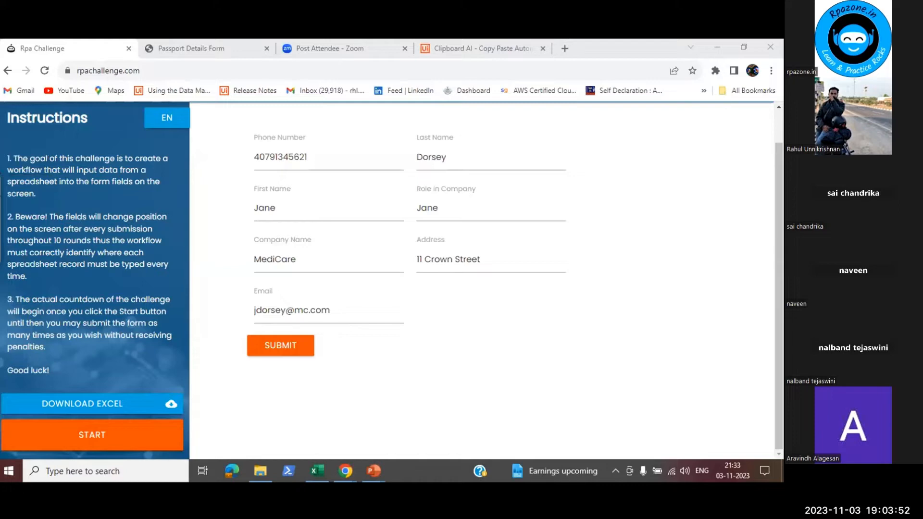
mouse_move(9, 216)
click(30, 190)
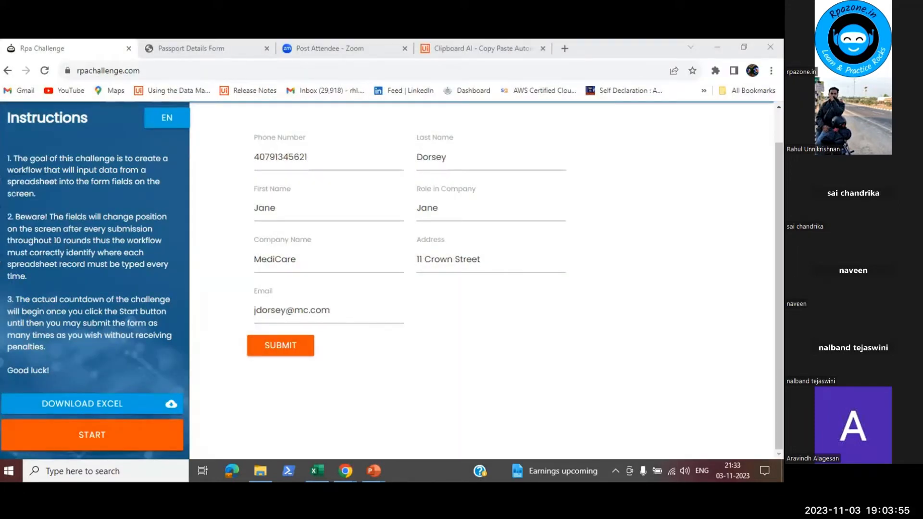
Open the passport5 image from the Input > Passport folder of UiPath Demo in File Explorer.
mouse_move(24, 194)
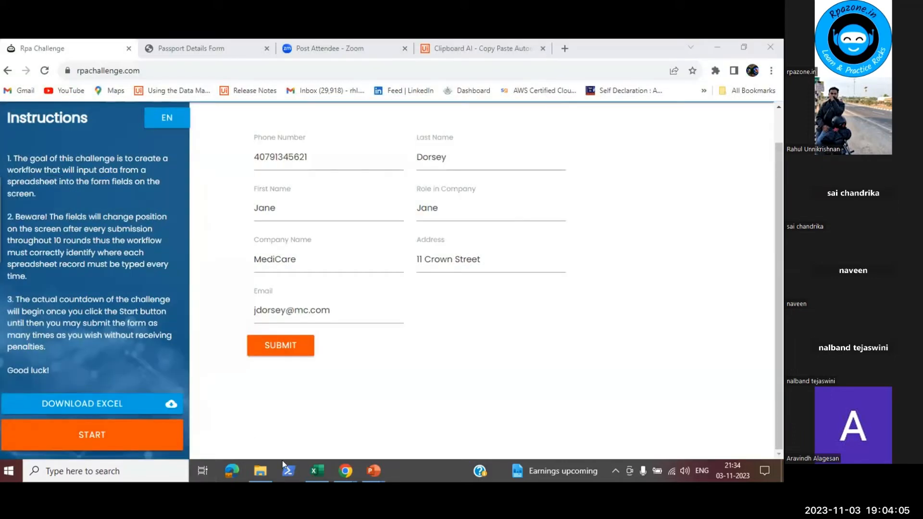
click(260, 470)
double_click(203, 218)
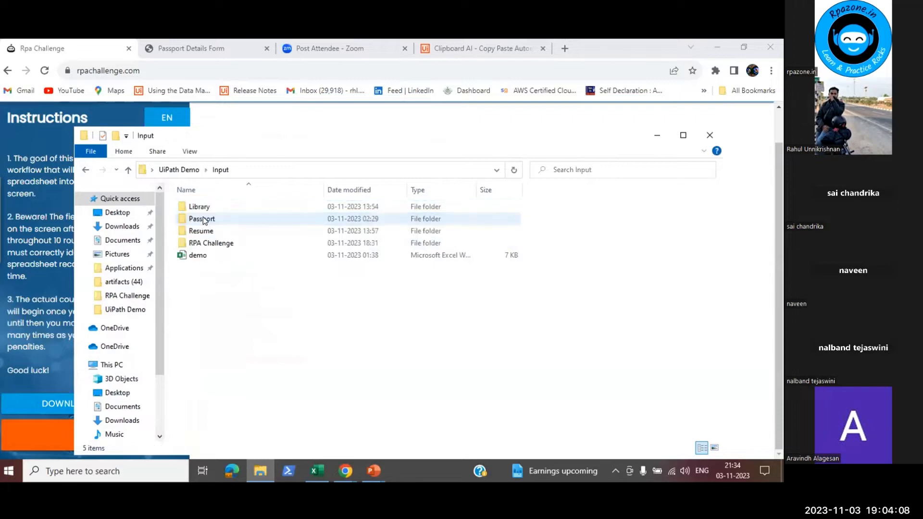
double_click(230, 219)
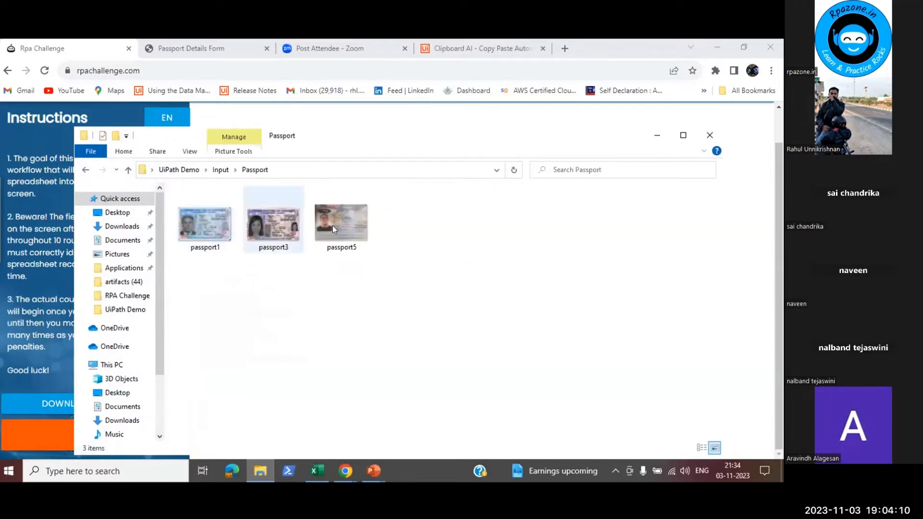
double_click(349, 218)
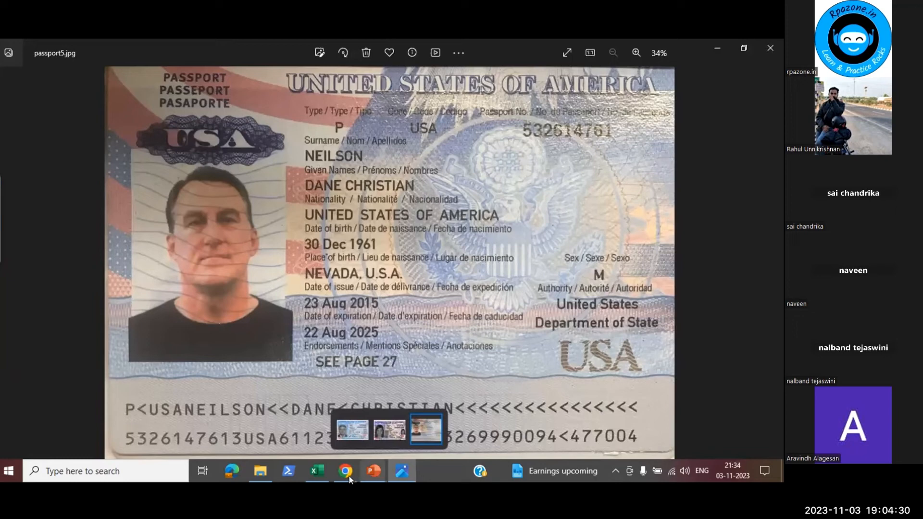
Open the passport HTML file from the Applications folder of UiPath Demo in Chrome.
click(266, 474)
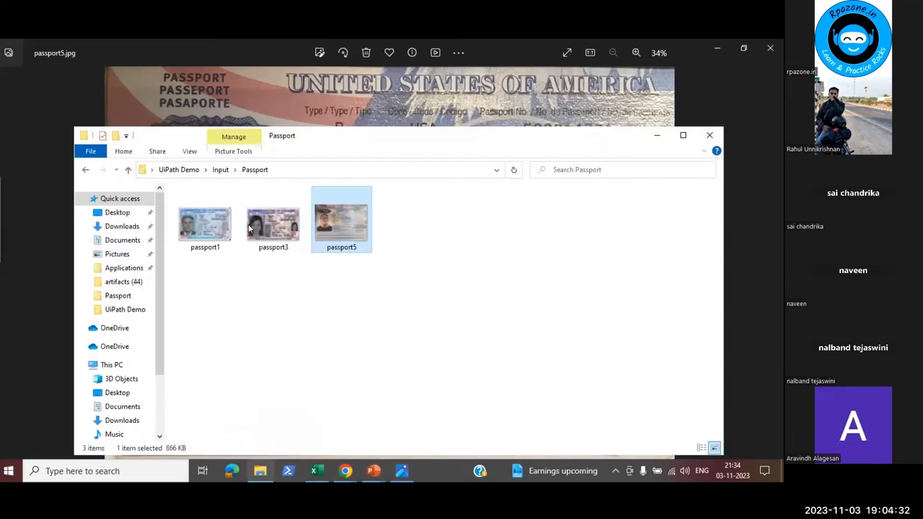
click(192, 171)
click(217, 209)
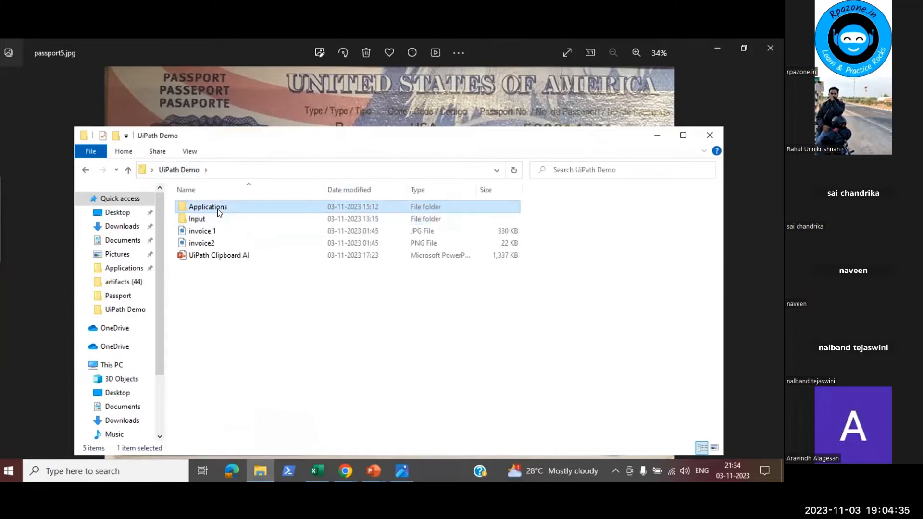
key(Return)
double_click(202, 243)
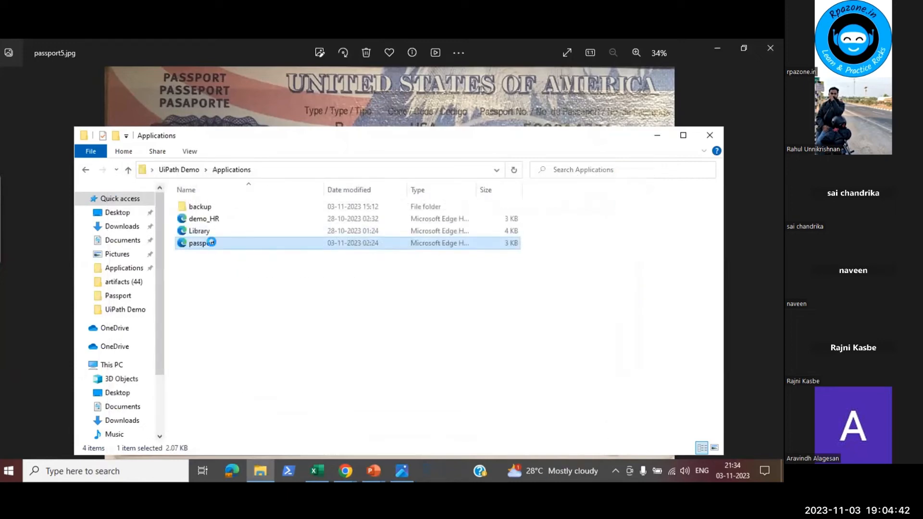
key(shift+F10)
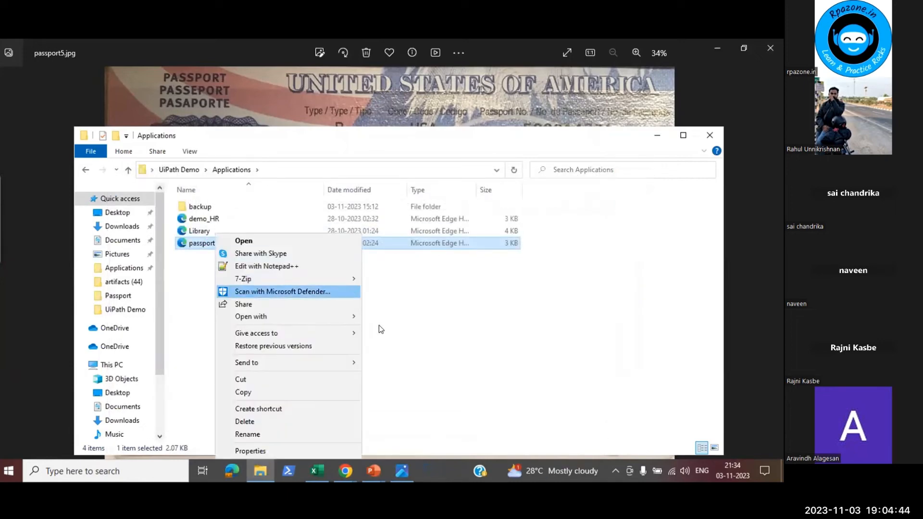
mouse_move(289, 317)
click(413, 319)
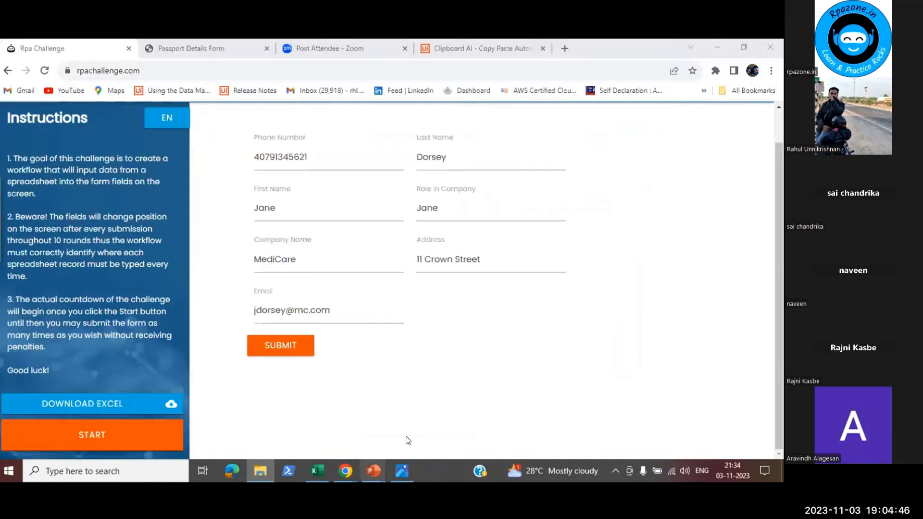
Switch to the PowerPoint presentation and review the supported source and destination documents on slide 5.
click(314, 423)
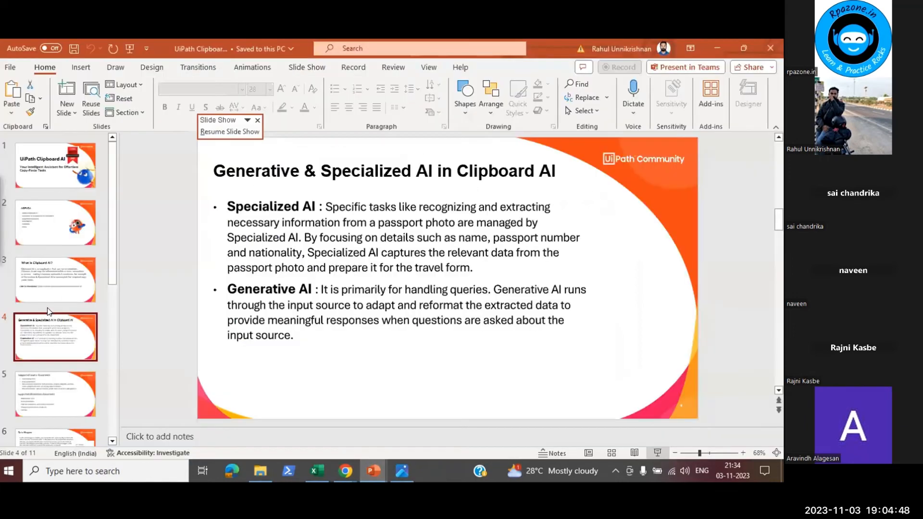
key(Down)
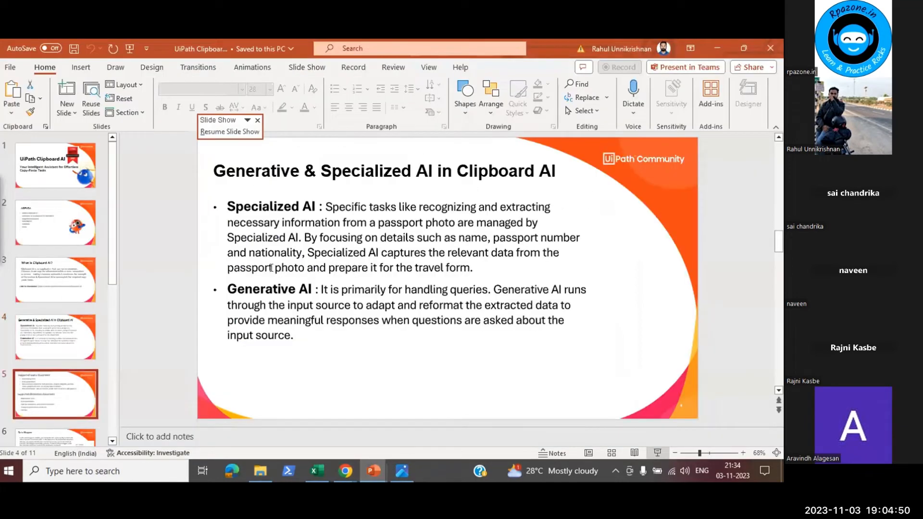
drag(237, 184, 584, 252)
click(511, 320)
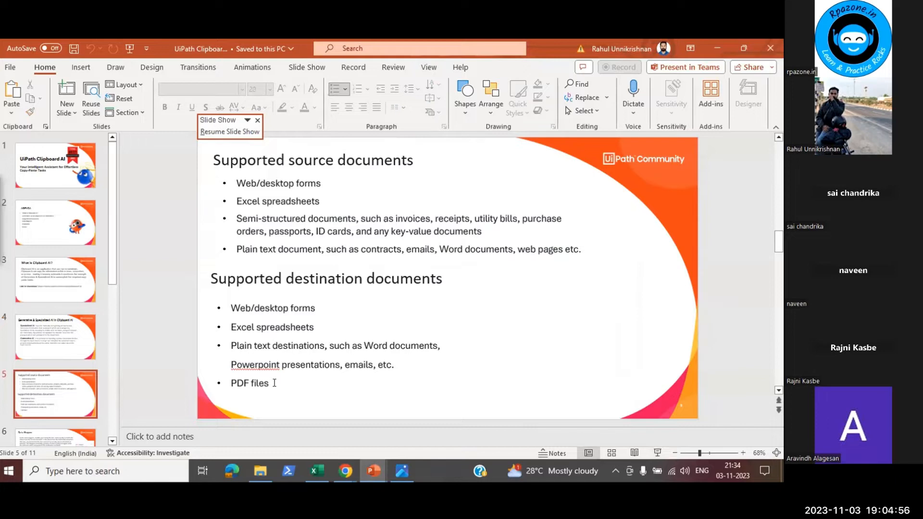
drag(274, 384, 217, 302)
click(588, 287)
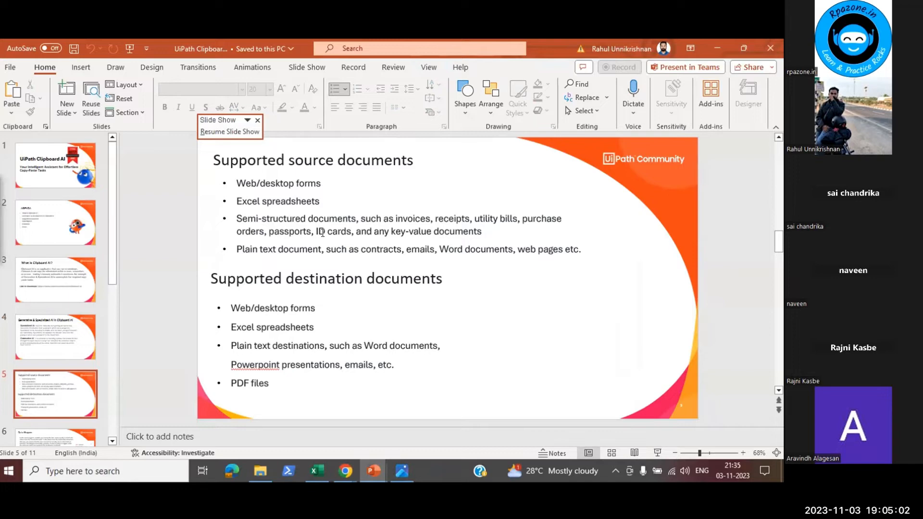
Return to the passport5 image and copy its window with Clipboard AI.
key(alt+Tab)
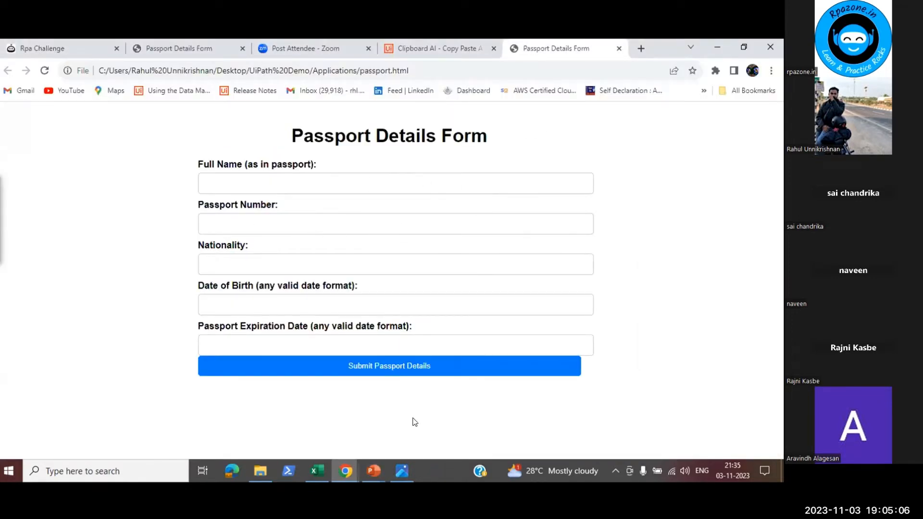
click(401, 475)
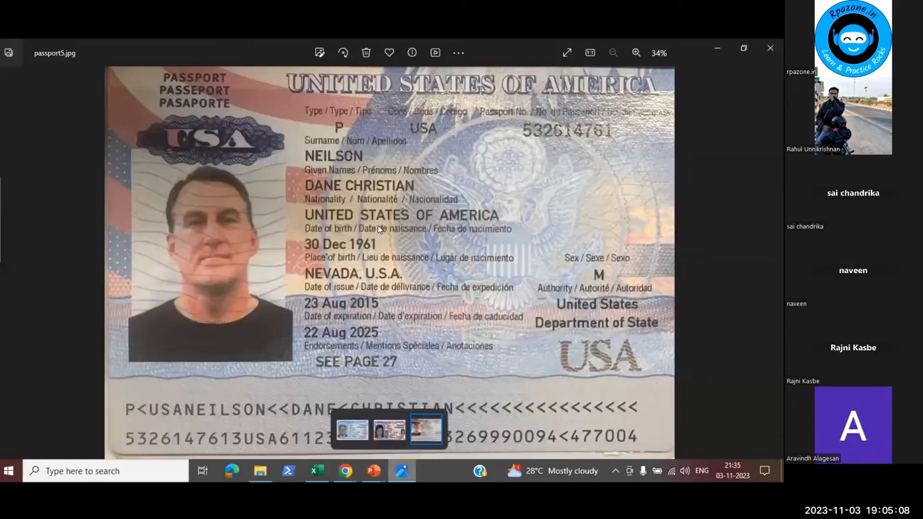
mouse_move(374, 472)
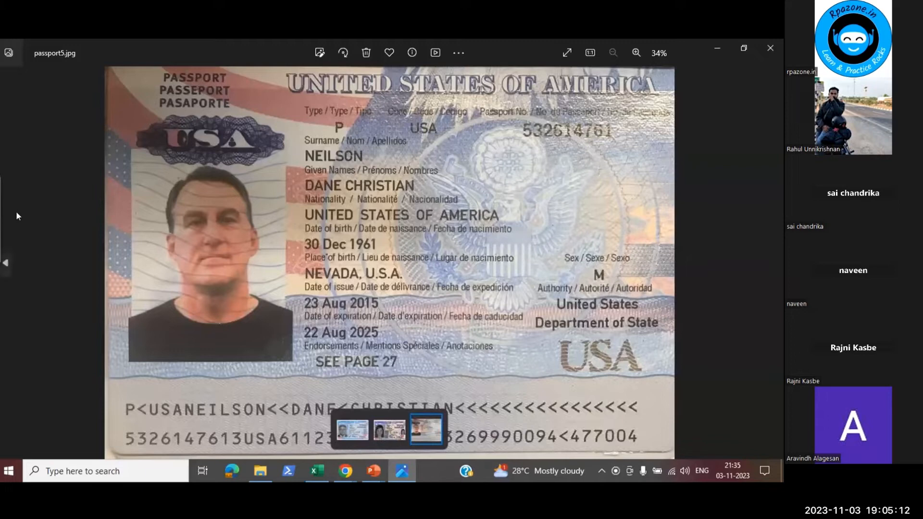
mouse_move(16, 223)
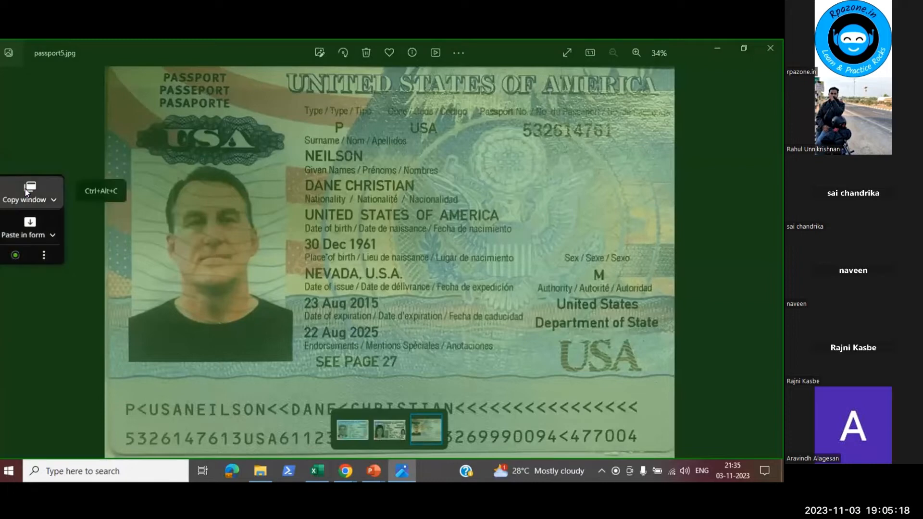
click(25, 189)
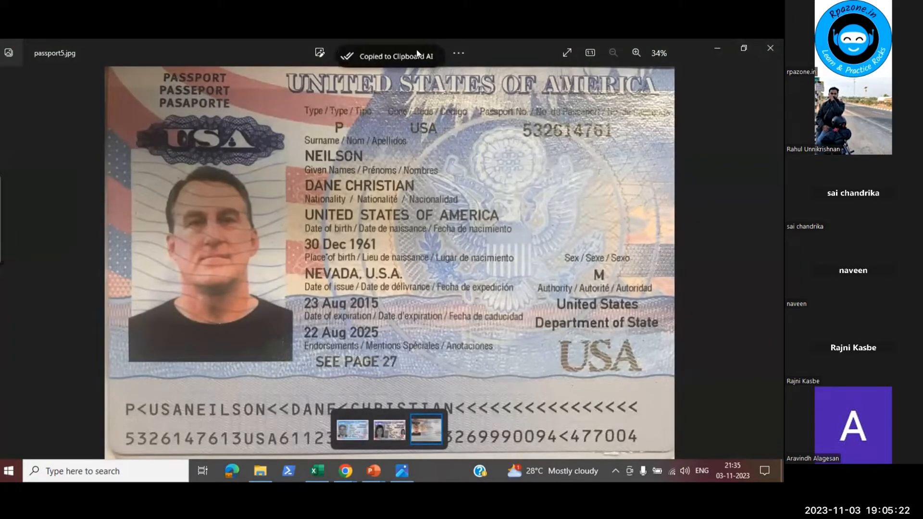
Switch to the Passport Details Form in Chrome and paste the copied passport data into it with Clipboard AI.
mouse_move(345, 472)
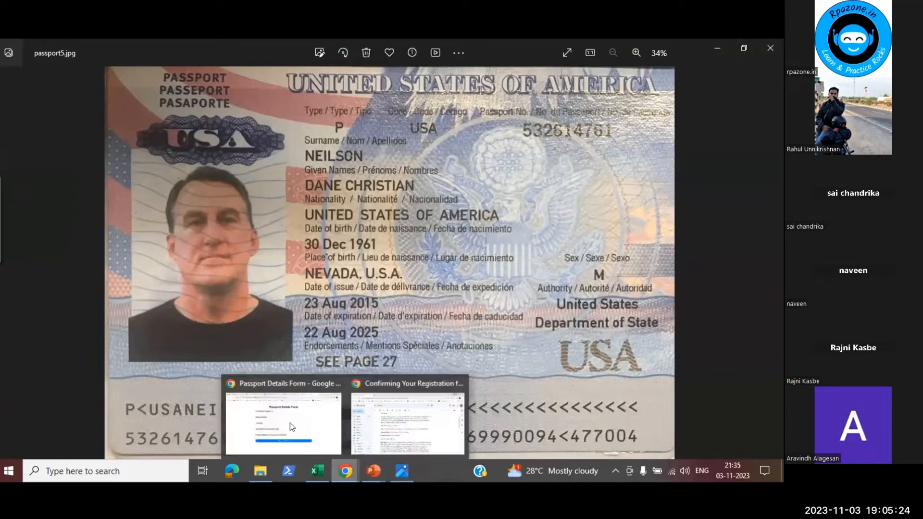
click(284, 414)
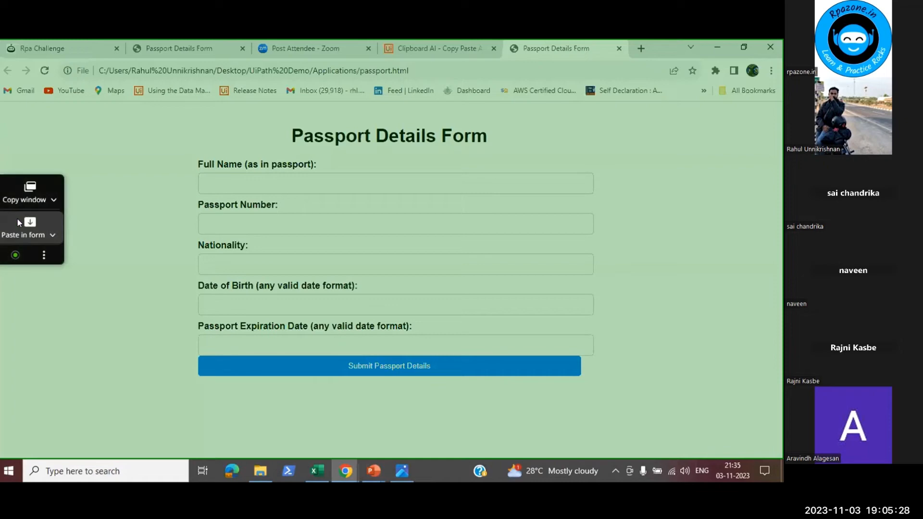
click(18, 221)
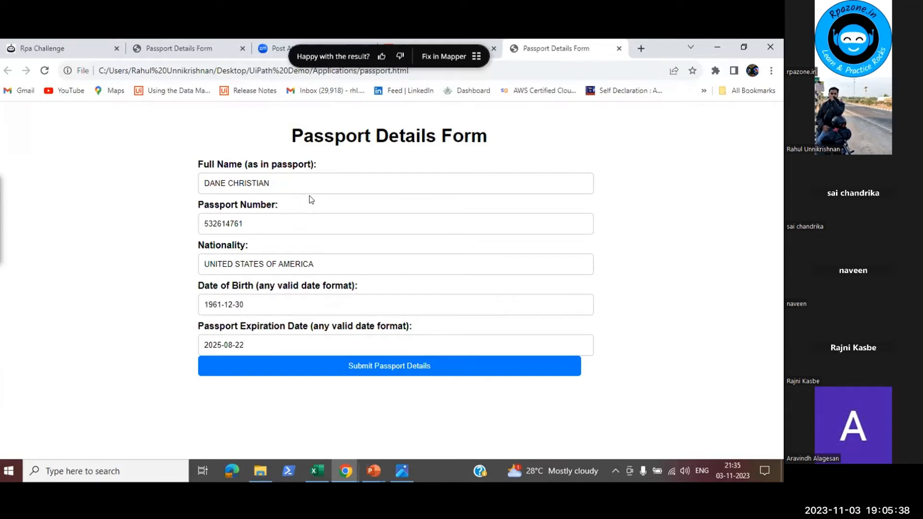
mouse_move(402, 471)
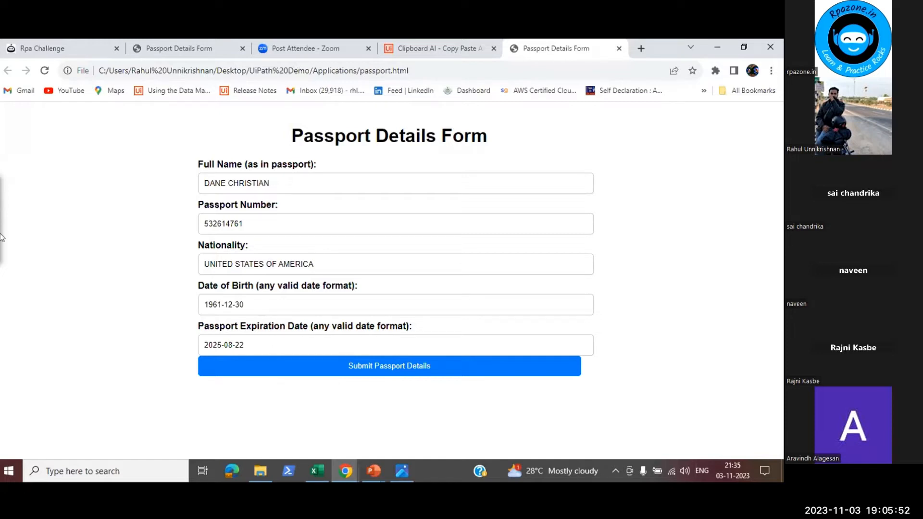
Run the Clipboard AI paste into the passport form again and open the Mapper while it is pasting.
mouse_move(2, 212)
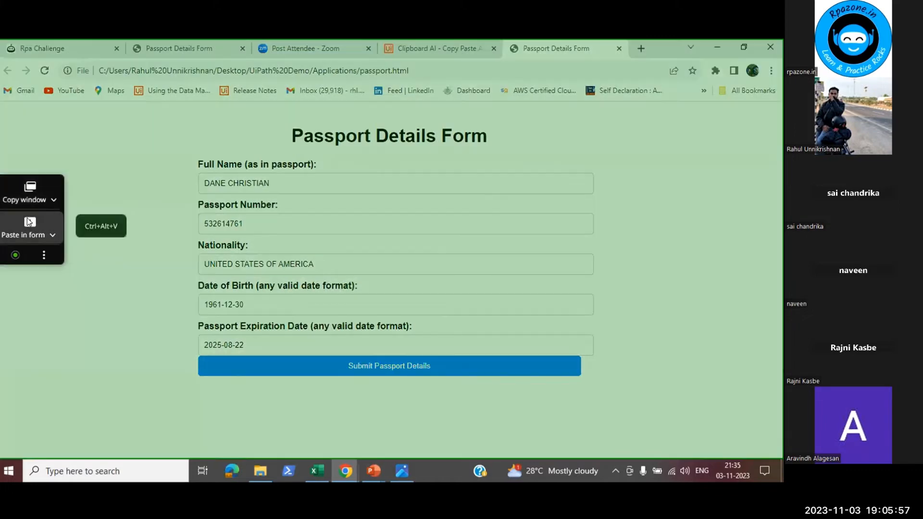
click(29, 222)
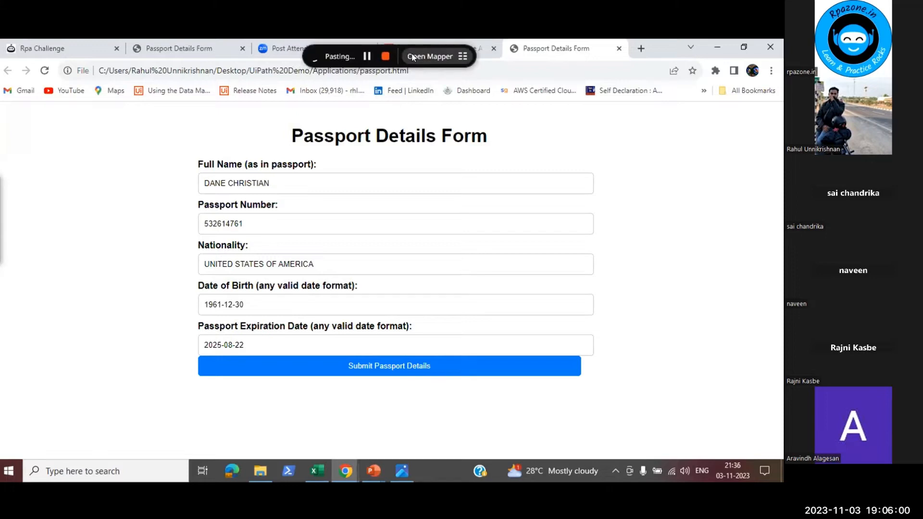
click(444, 56)
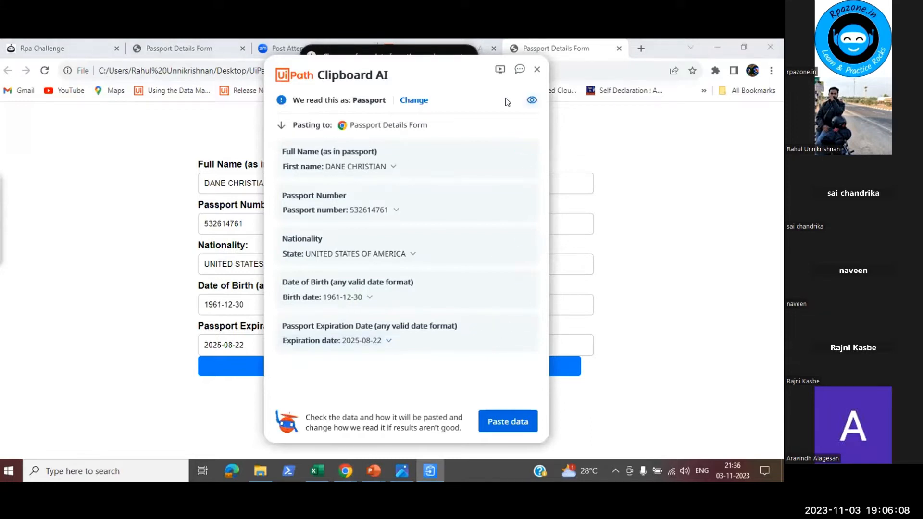
Examine the available document types for reading the passport, from Specific documents to Semi-structured, and the paste destination.
click(415, 100)
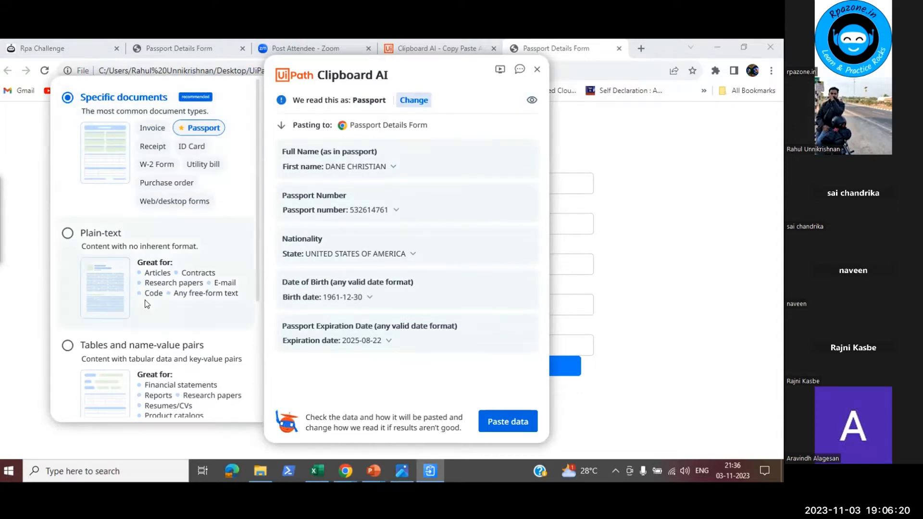
scroll(147, 304, down, 4)
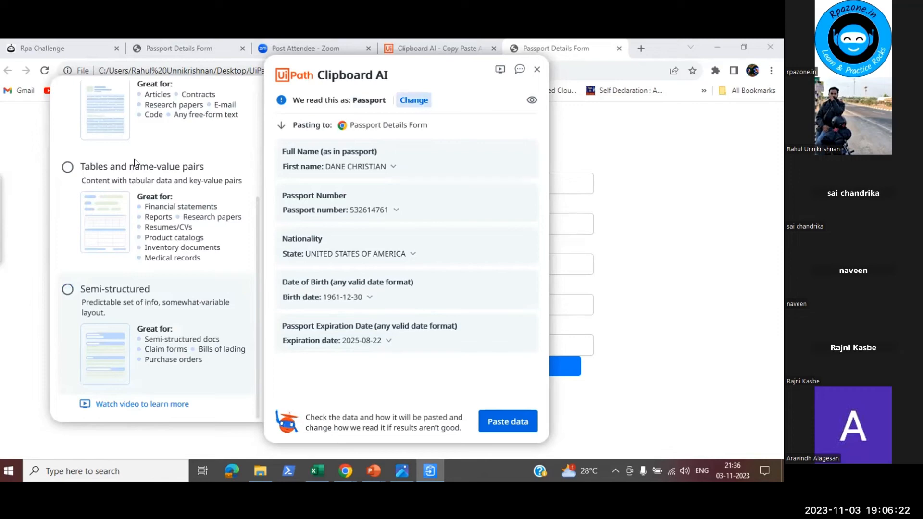
scroll(134, 159, up, 4)
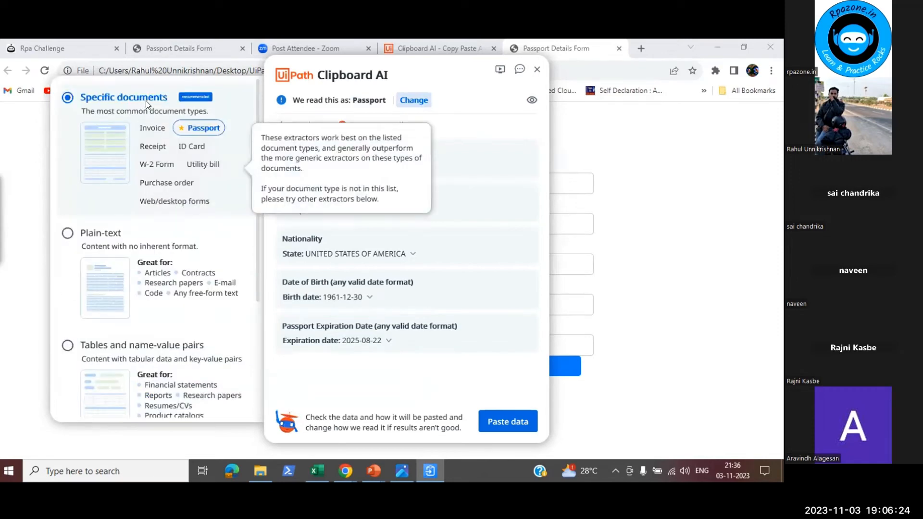
scroll(129, 235, down, 4)
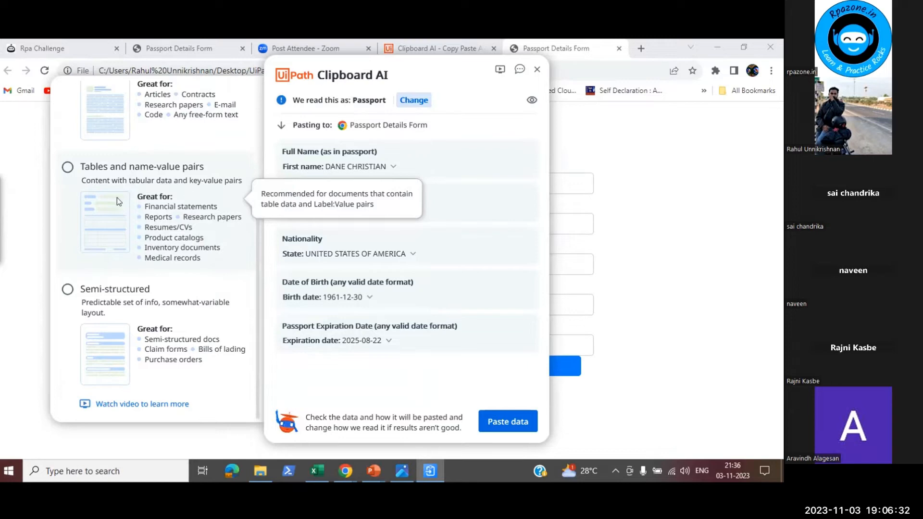
mouse_move(88, 306)
scroll(189, 241, up, 4)
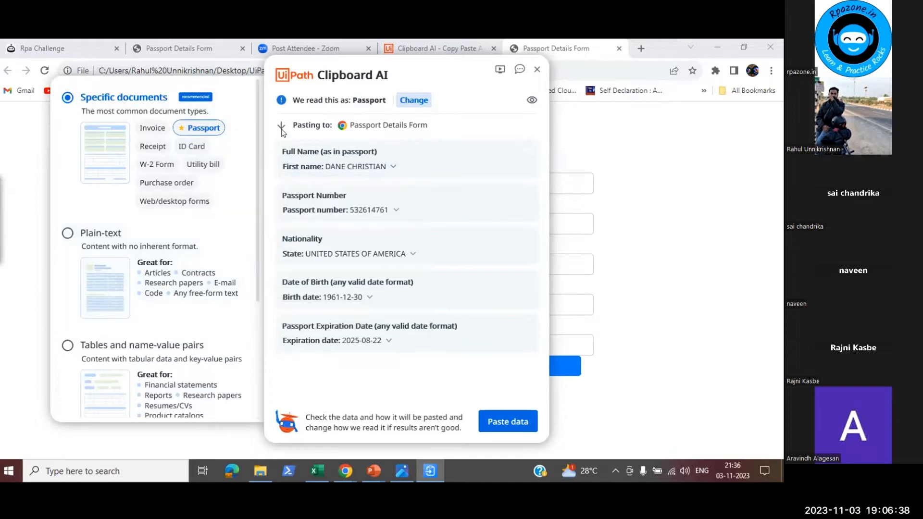
mouse_move(385, 128)
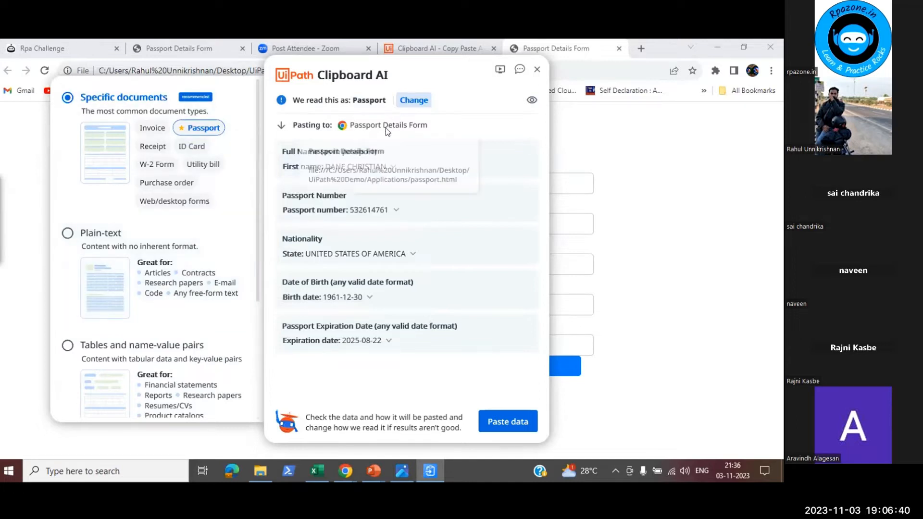
mouse_move(182, 99)
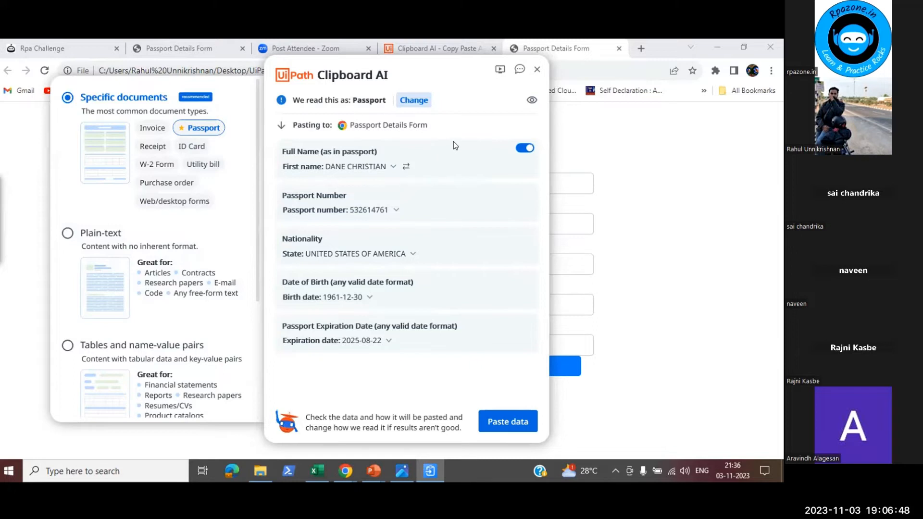
Change how the copied passport is read to the Plain-text extractor.
click(67, 233)
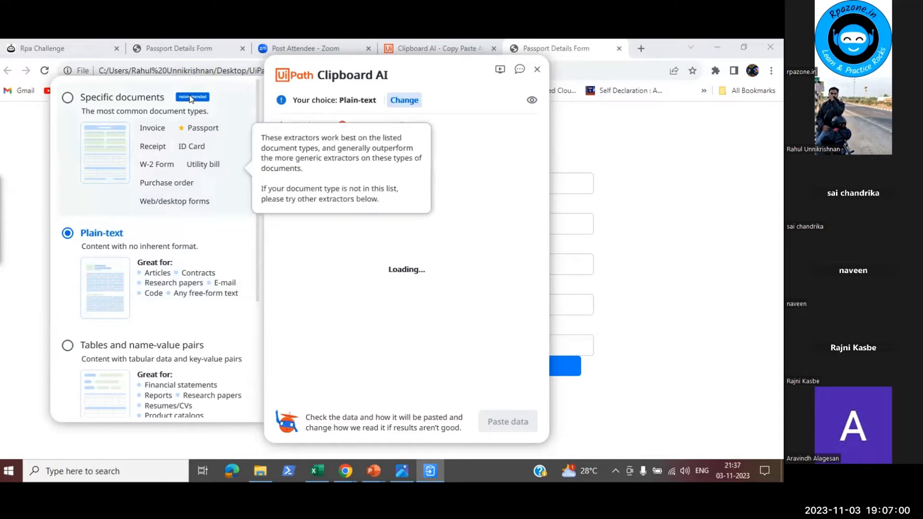
mouse_move(109, 292)
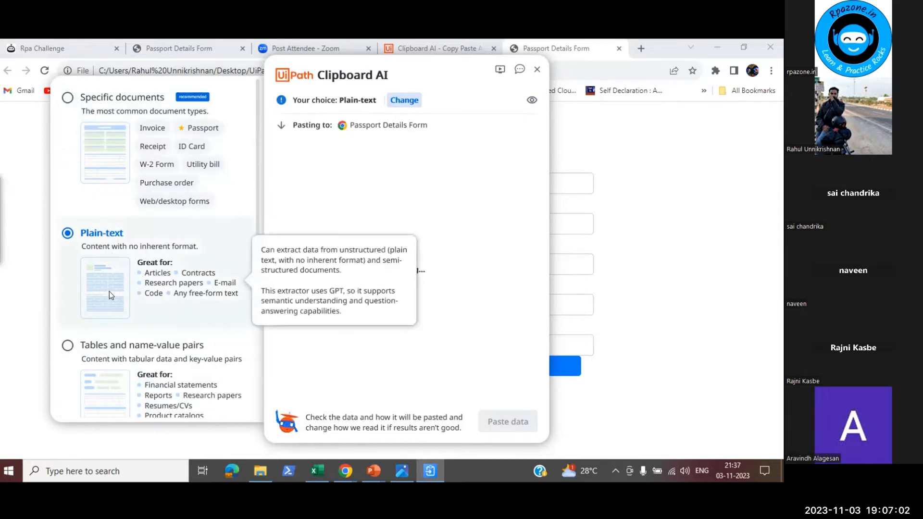
click(99, 236)
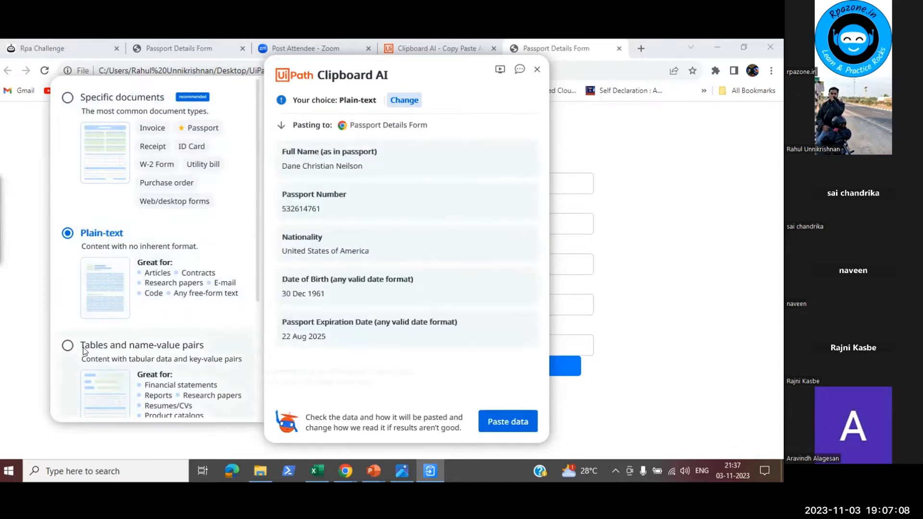
Try reading the copied passport with the Semi-structured extractor and bring up the passport image for comparison.
scroll(87, 337, down, 4)
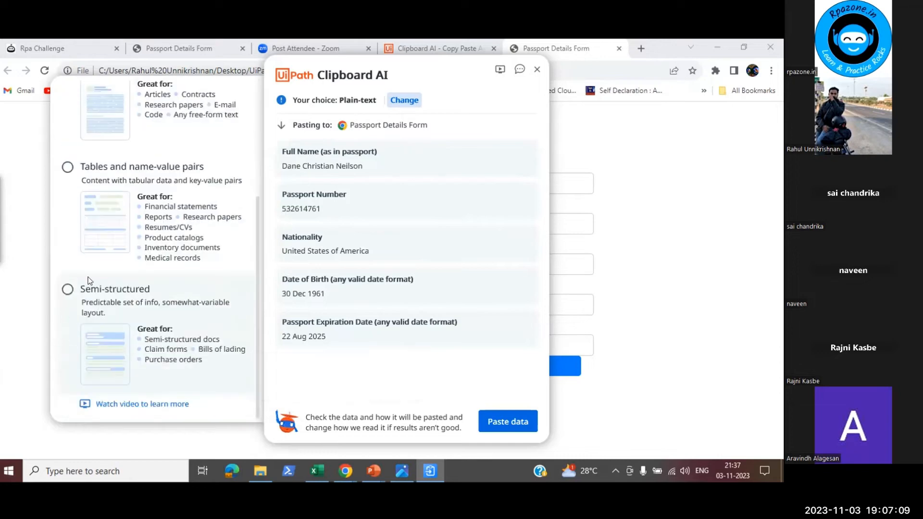
click(66, 291)
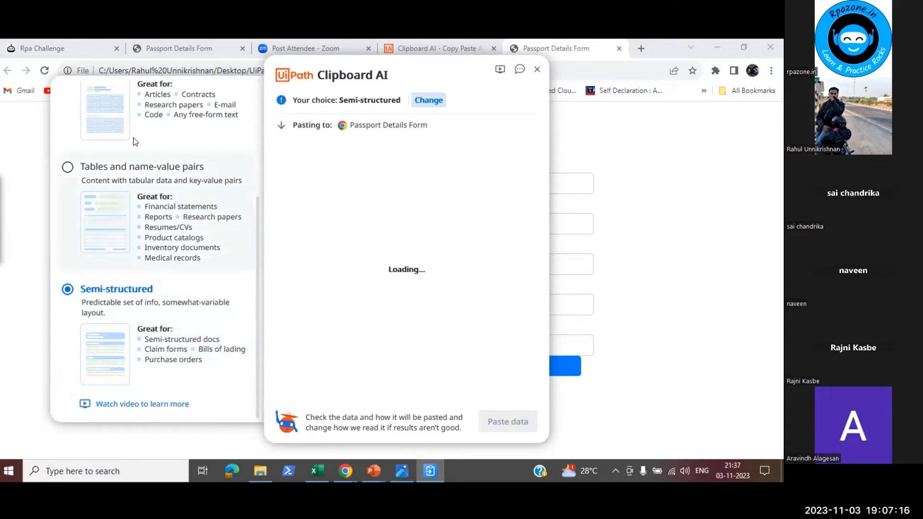
scroll(134, 139, up, 4)
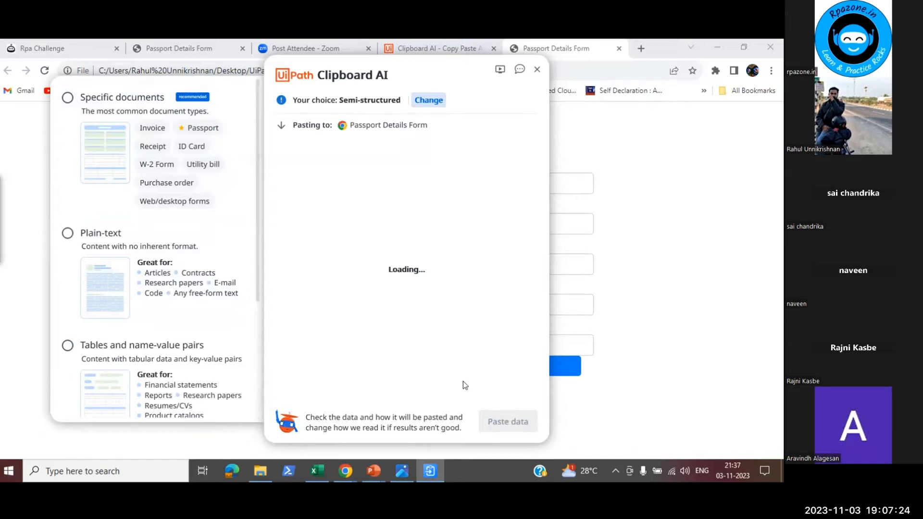
click(396, 467)
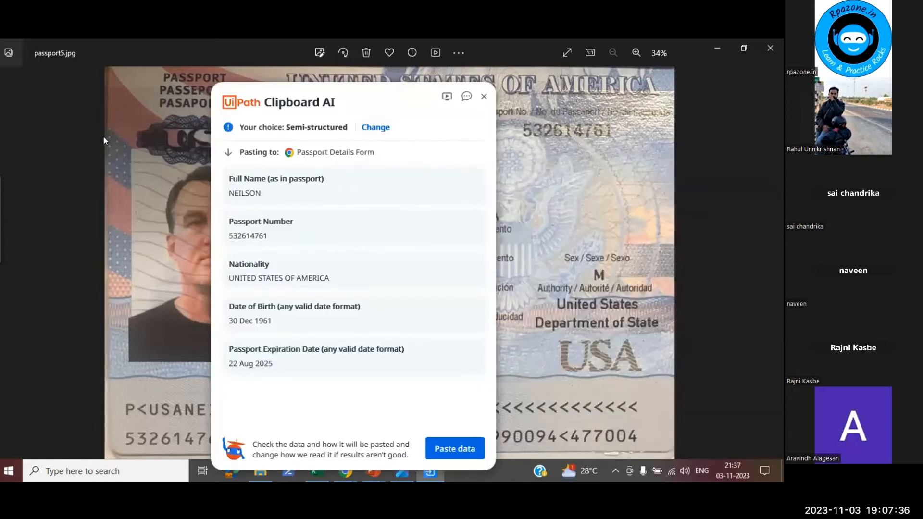
Change the extractor to Specific documents for the Passport and show the data extracted from the source.
click(375, 125)
click(39, 99)
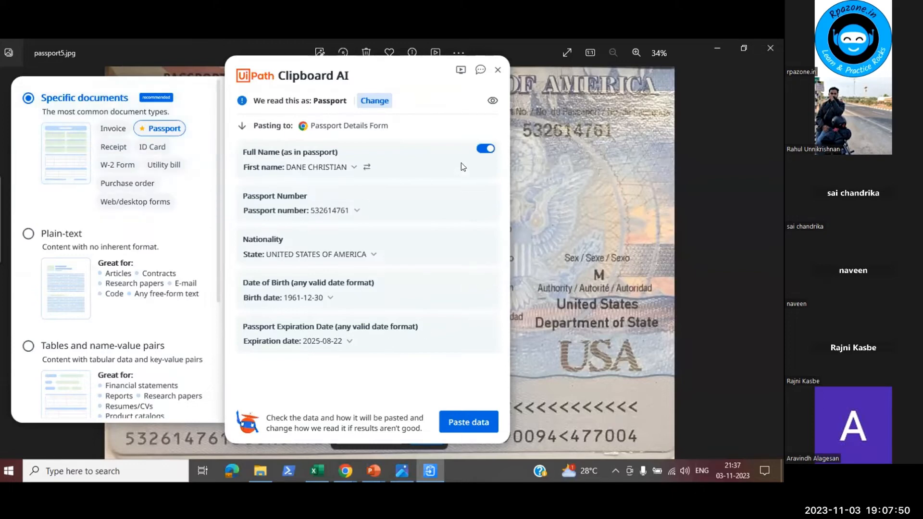
click(492, 99)
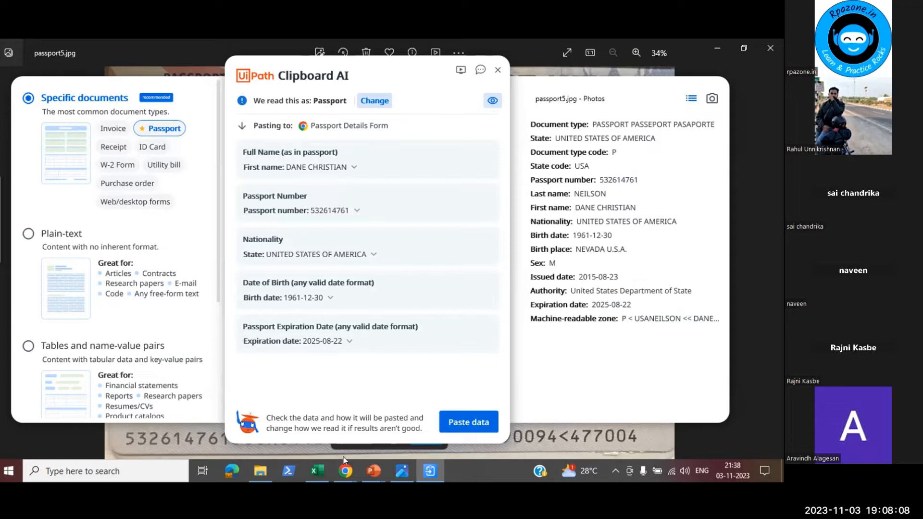
Switch to the Passport Details Form in Chrome, view the source as image and as list, and hide the source preview.
click(345, 471)
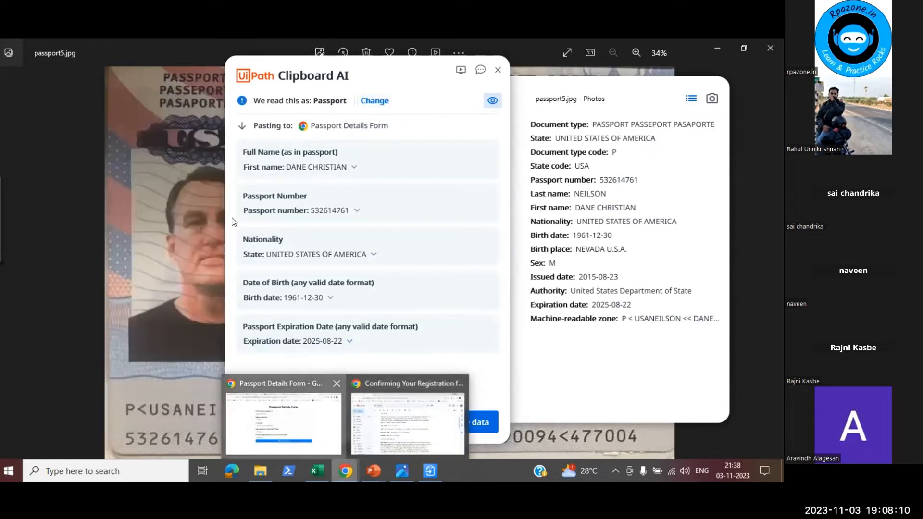
click(305, 413)
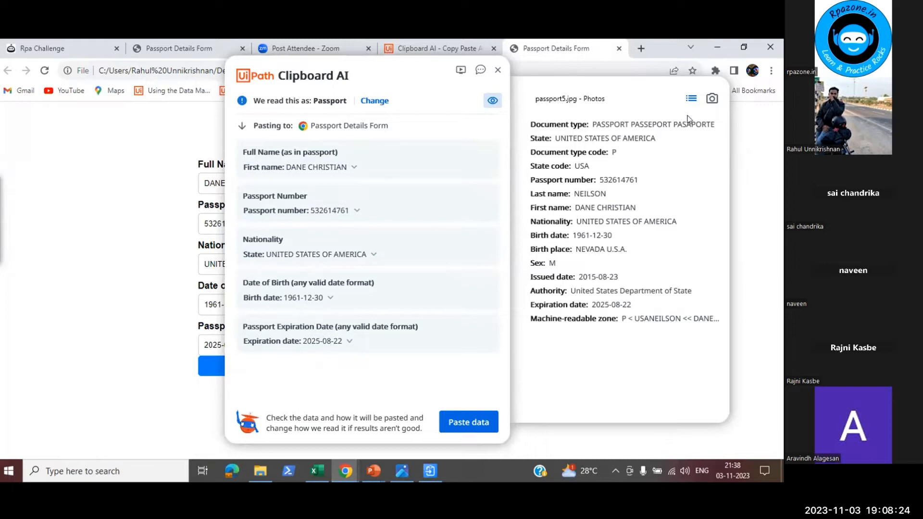
click(712, 98)
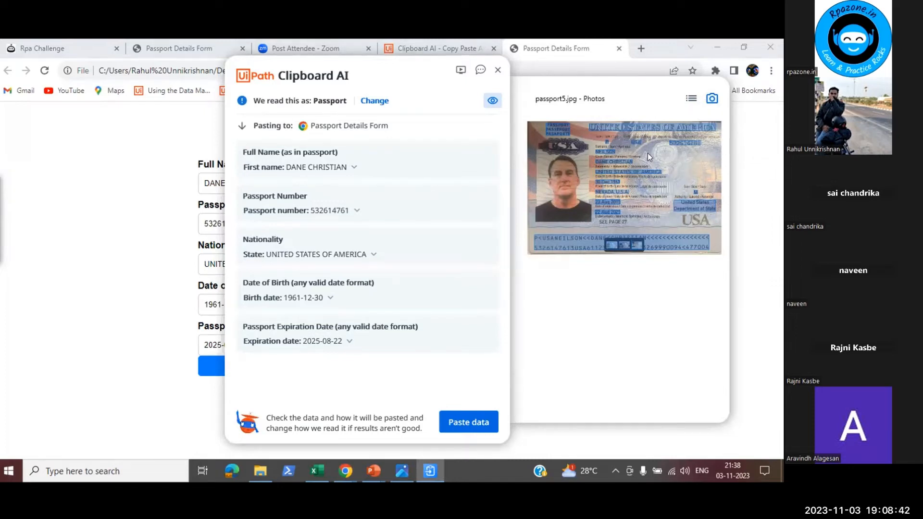
click(692, 99)
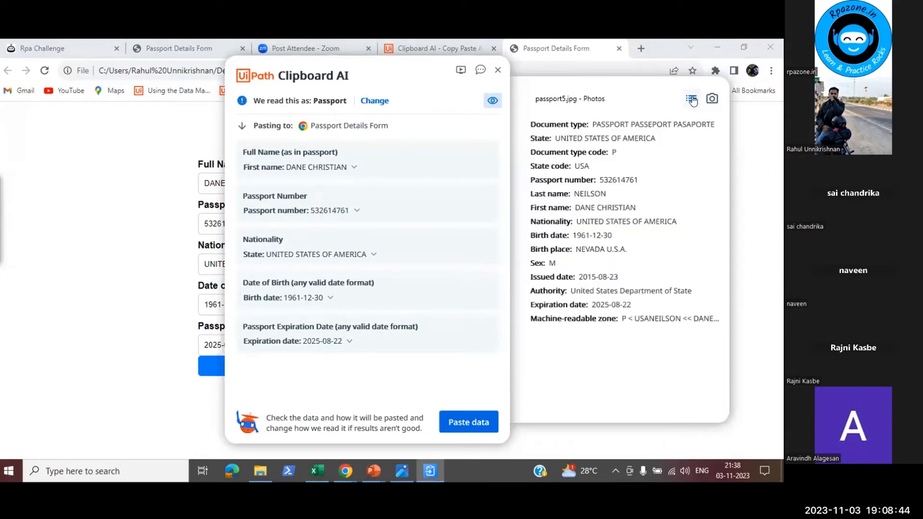
click(493, 101)
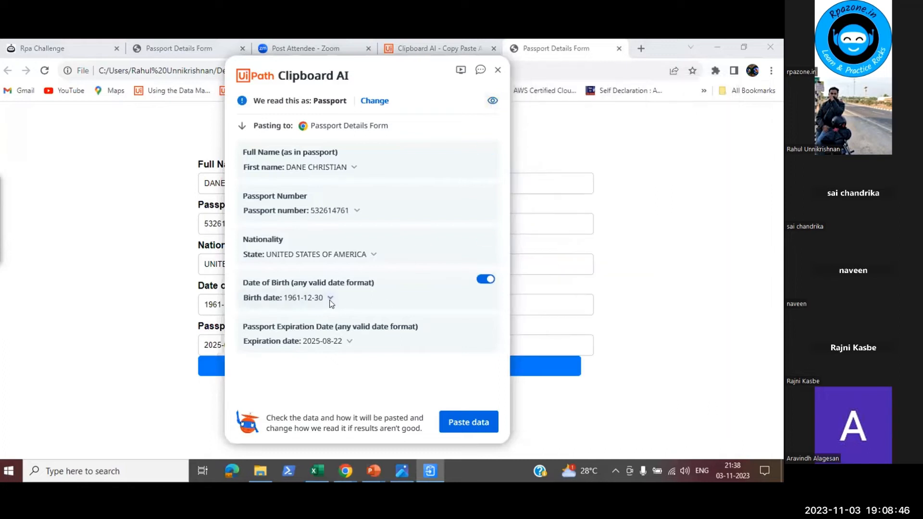
Examine which extracted source fields are available for the Passport Expiration Date mapping.
click(350, 342)
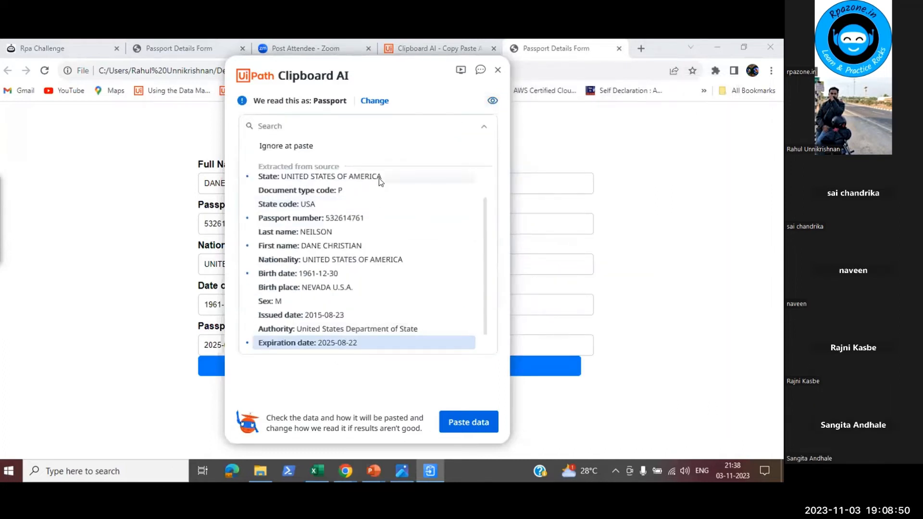
click(371, 378)
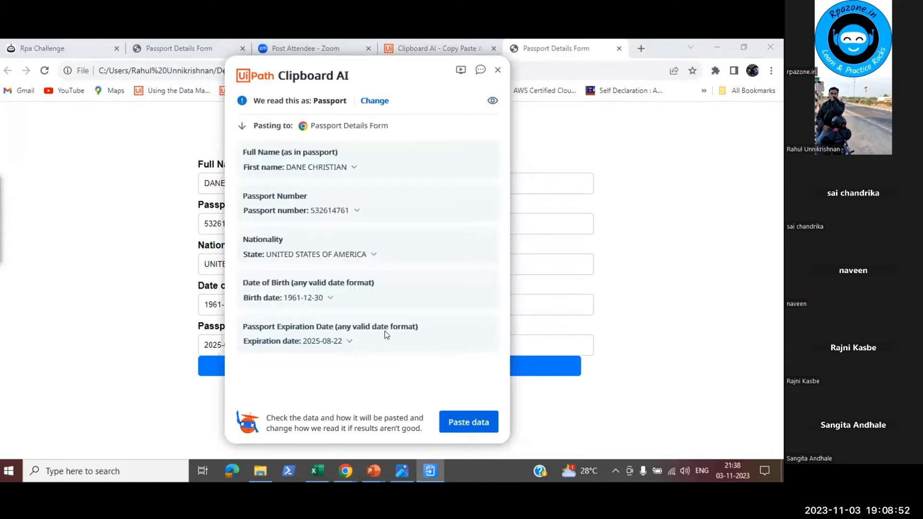
mouse_move(414, 325)
Examine the extractor options and their descriptions, from Specific documents and Plain-text to Tables and name-value pairs and Semi-structured.
click(375, 100)
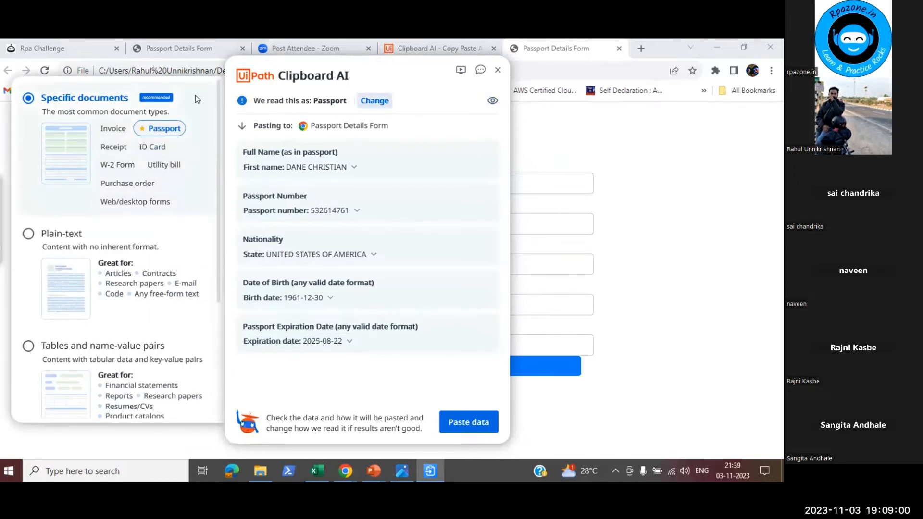
mouse_move(195, 96)
scroll(146, 279, down, 3)
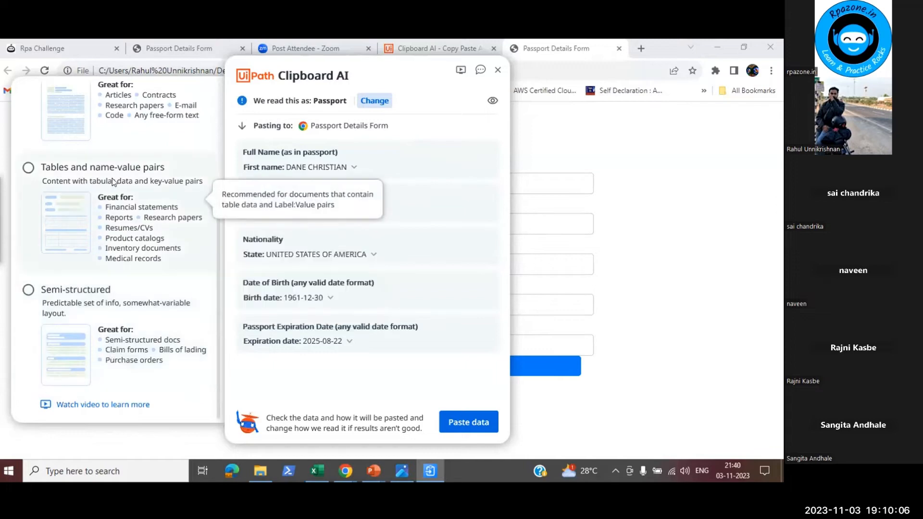
scroll(144, 149, up, 3)
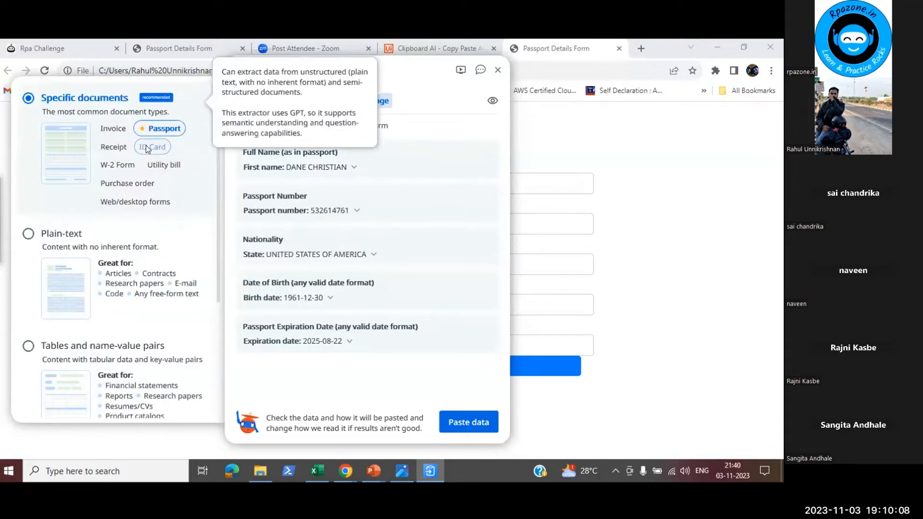
click(418, 92)
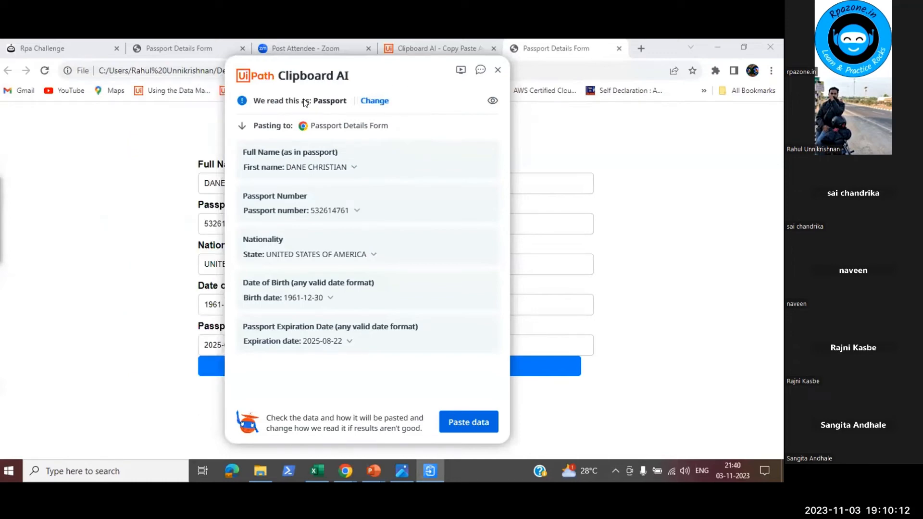
click(375, 101)
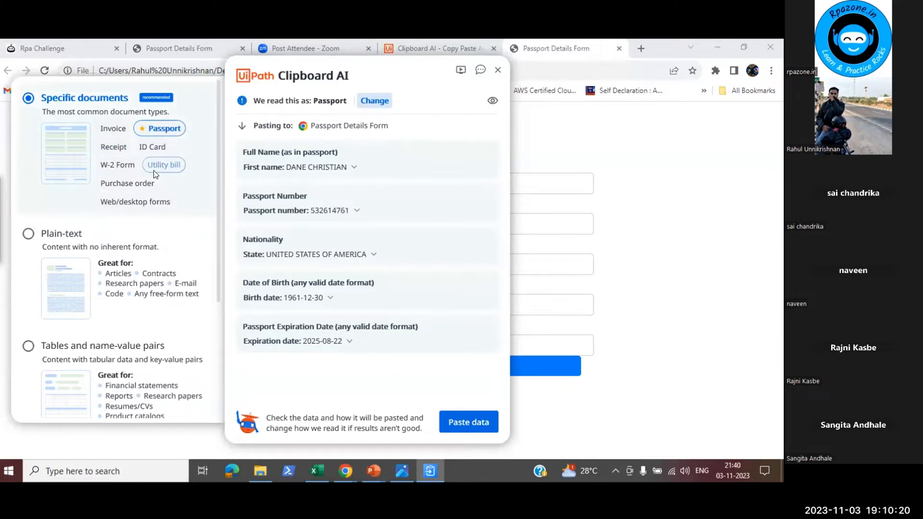
mouse_move(77, 236)
mouse_move(126, 303)
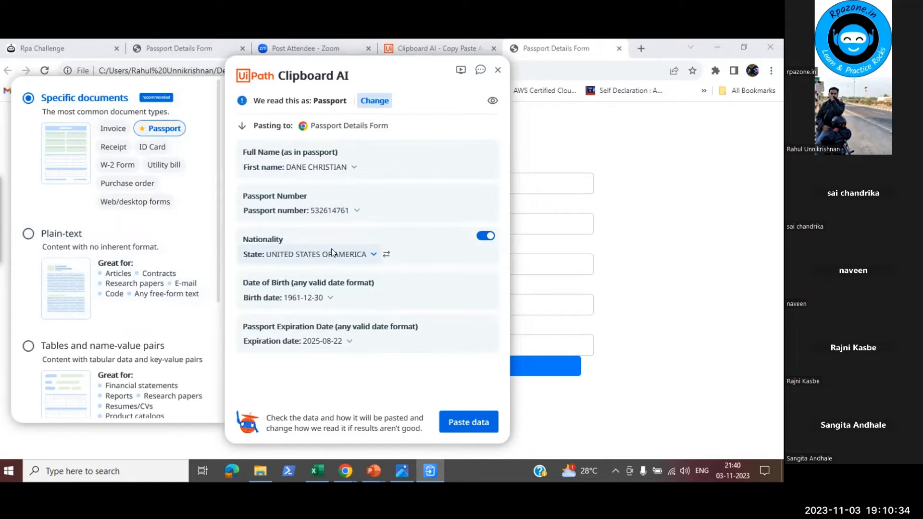
mouse_move(79, 144)
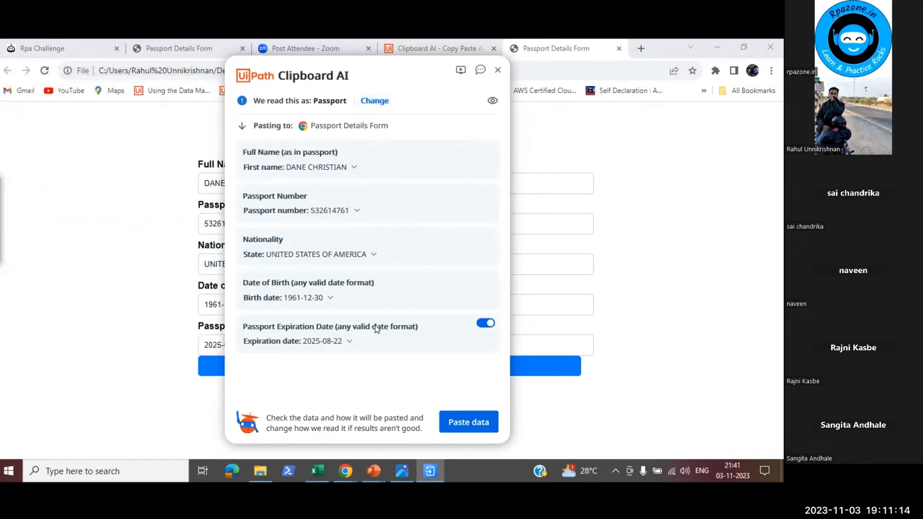
Change the extractor to Plain-text and open the extraction query of the Passport Expiration Date field.
click(304, 340)
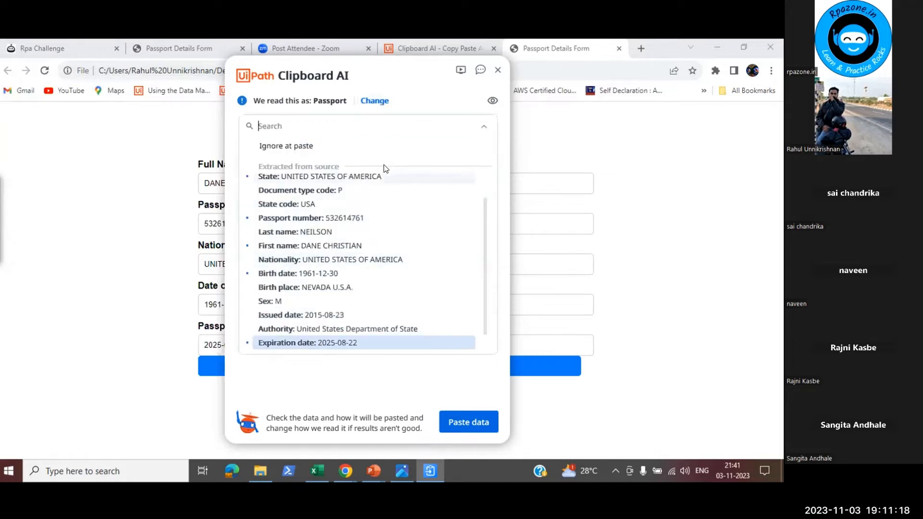
click(329, 342)
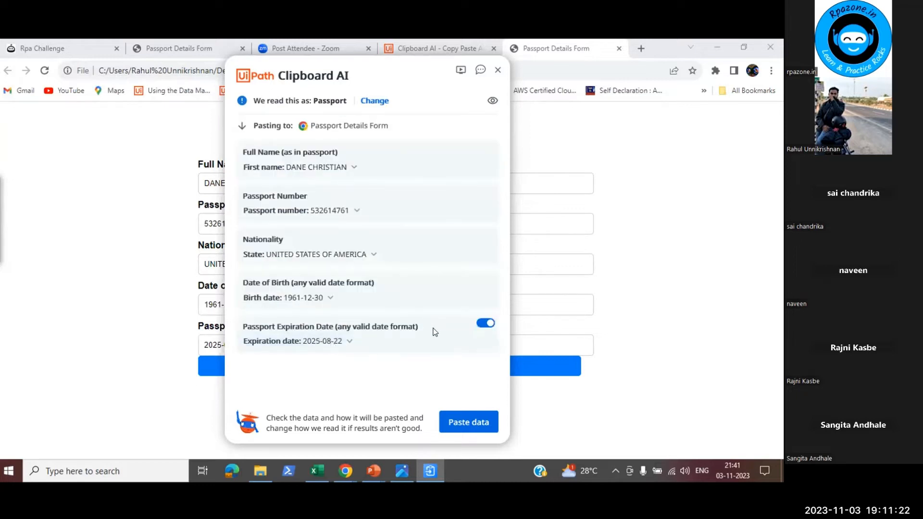
click(374, 102)
click(53, 232)
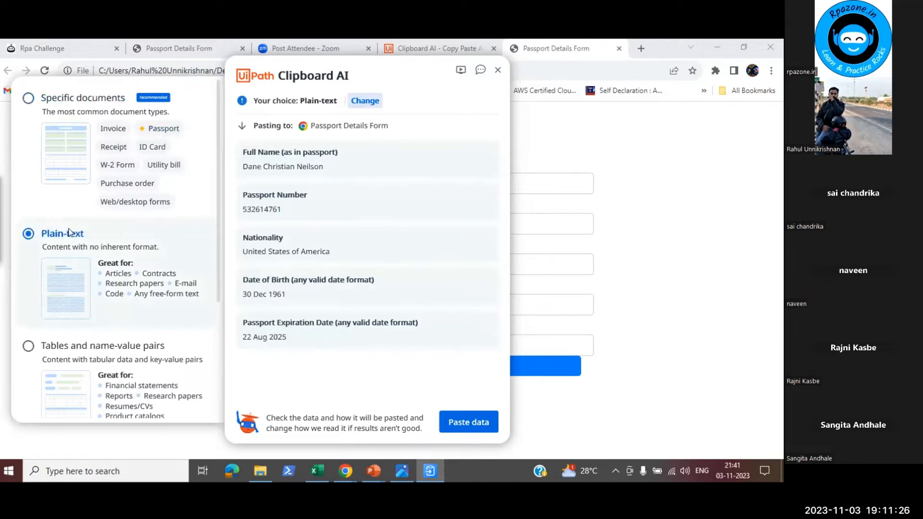
click(294, 337)
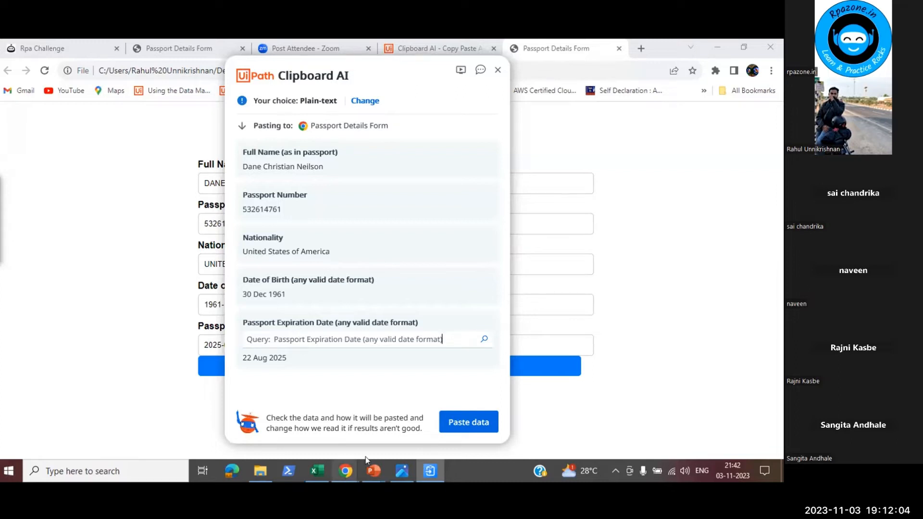
Switch to Photos and view passport5.jpg and passport3.jpg, moving the Clipboard AI window out of the way.
click(402, 470)
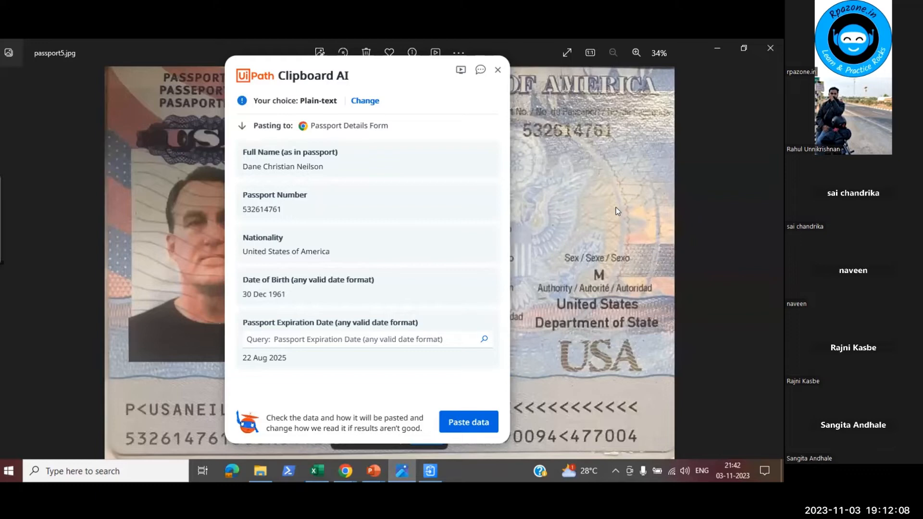
drag(386, 64, 693, 109)
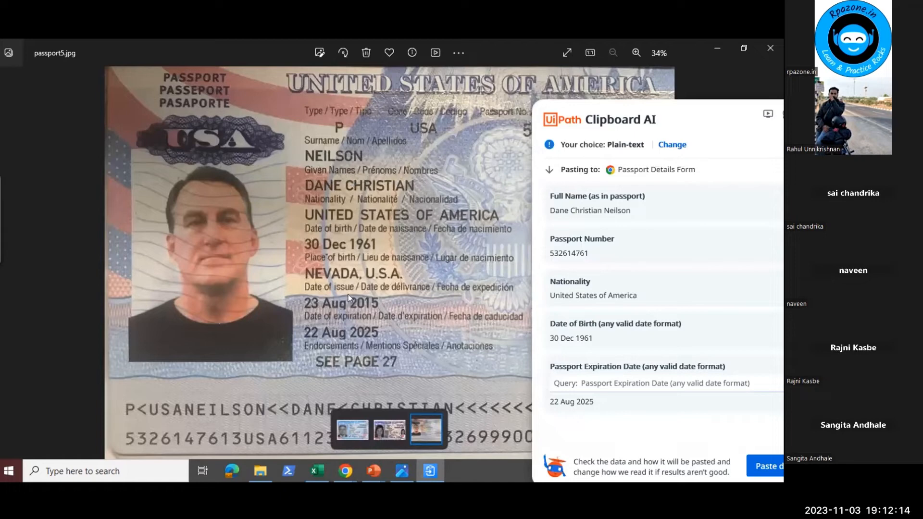
click(383, 428)
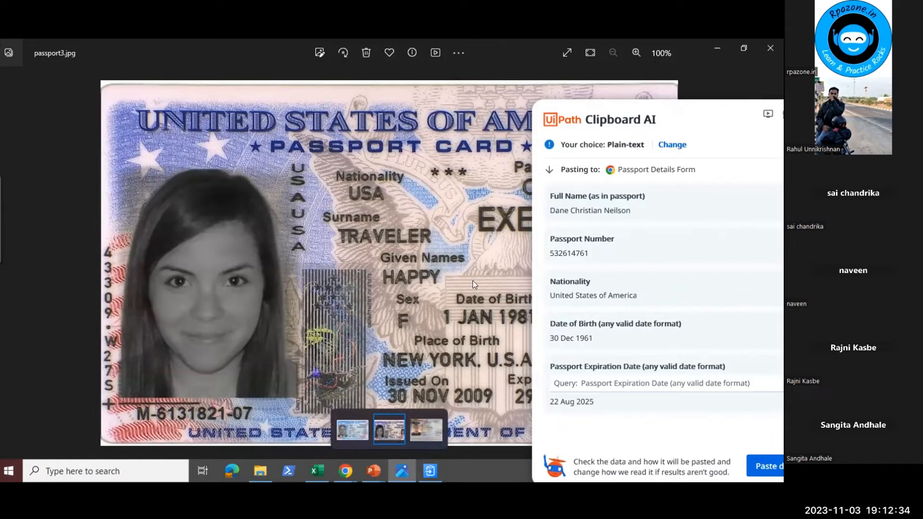
click(676, 109)
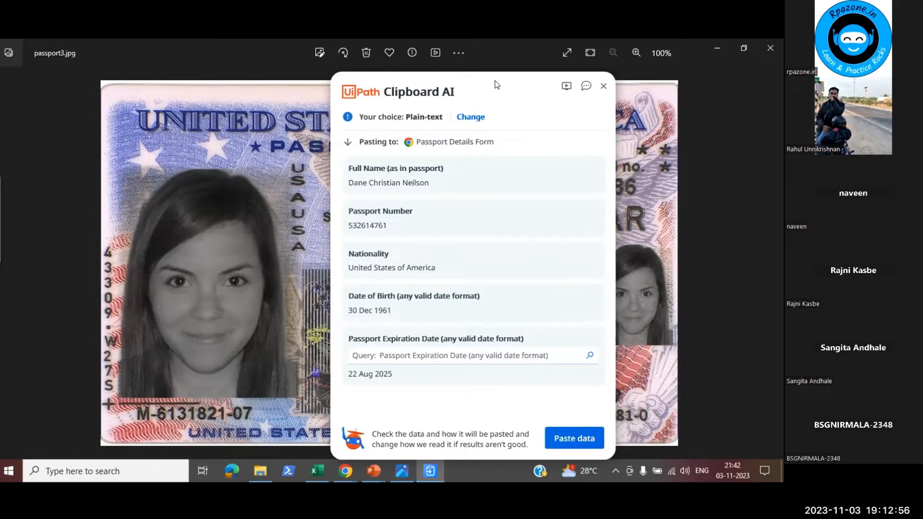
Replace the Passport Expiration Date query with "change the format to dd/mm/yyyy" and run it.
key(BackSpace)
key(BackSpace)
key(BackSpace)
key(BackSpace)
key(BackSpace)
key(BackSpace)
key(BackSpace)
key(BackSpace)
key(BackSpace)
key(BackSpace)
key(BackSpace)
key(BackSpace)
key(BackSpace)
key(BackSpace)
key(BackSpace)
key(BackSpace)
key(BackSpace)
key(BackSpace)
key(BackSpace)
key(BackSpace)
key(BackSpace)
key(BackSpace)
key(BackSpace)
key(BackSpace)
key(BackSpace)
key(BackSpace)
key(BackSpace)
key(BackSpace)
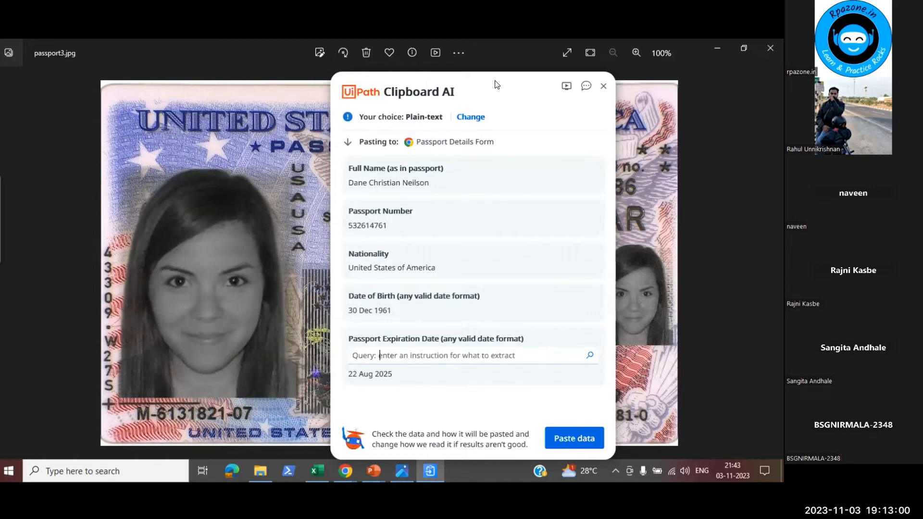
text(change th)
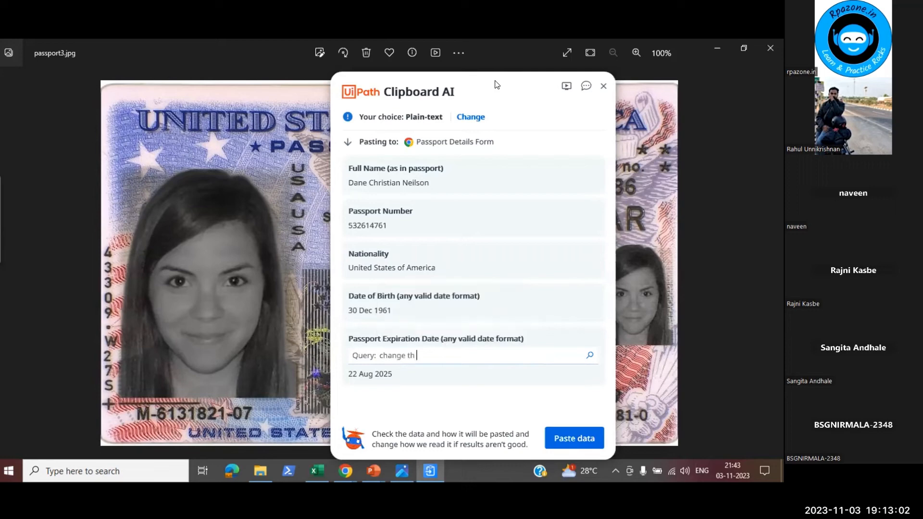
text(e format t)
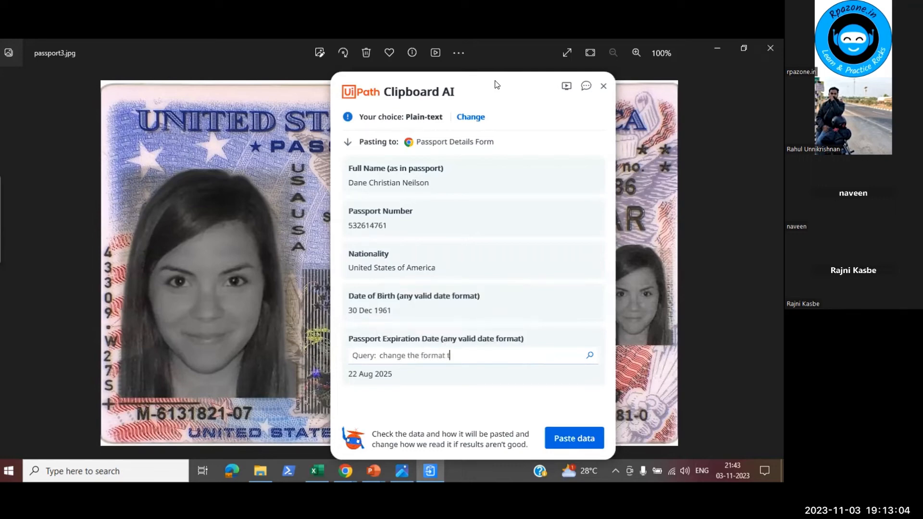
text(o dd/mm/yyyy)
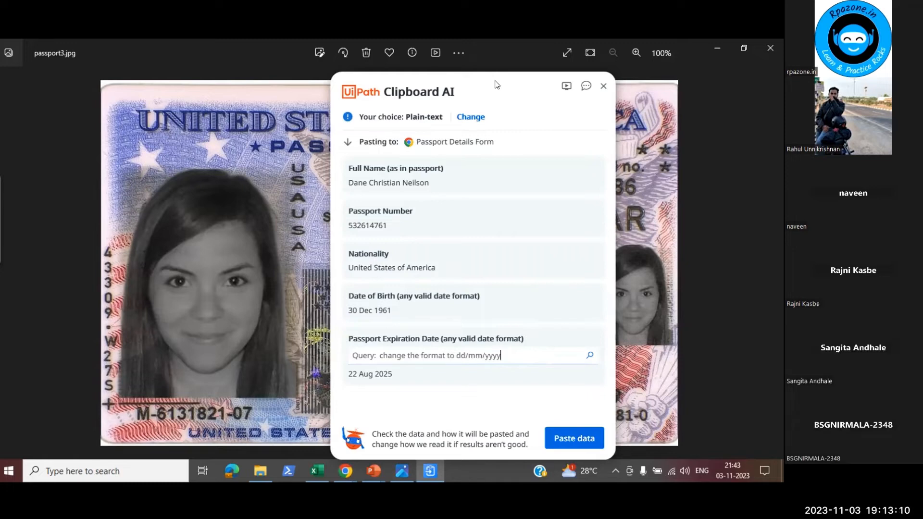
key(Return)
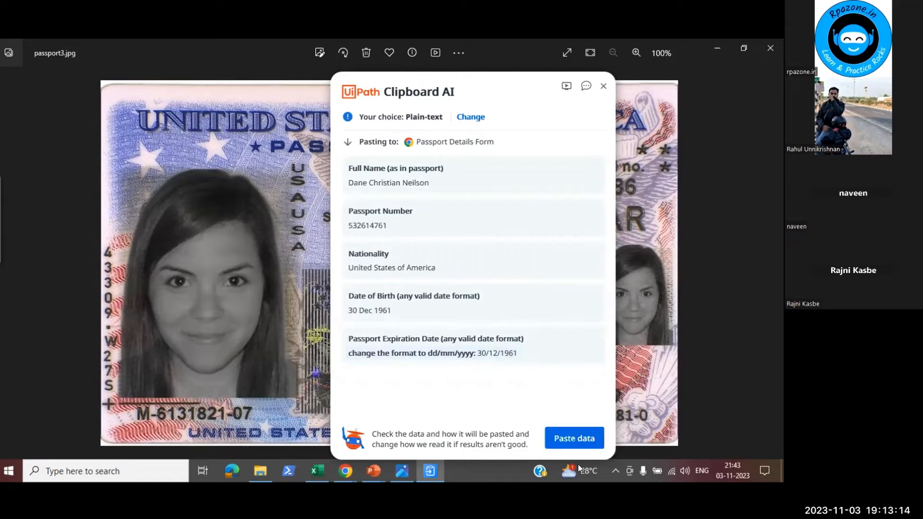
Paste the extracted passport data into the Passport Details Form.
click(579, 434)
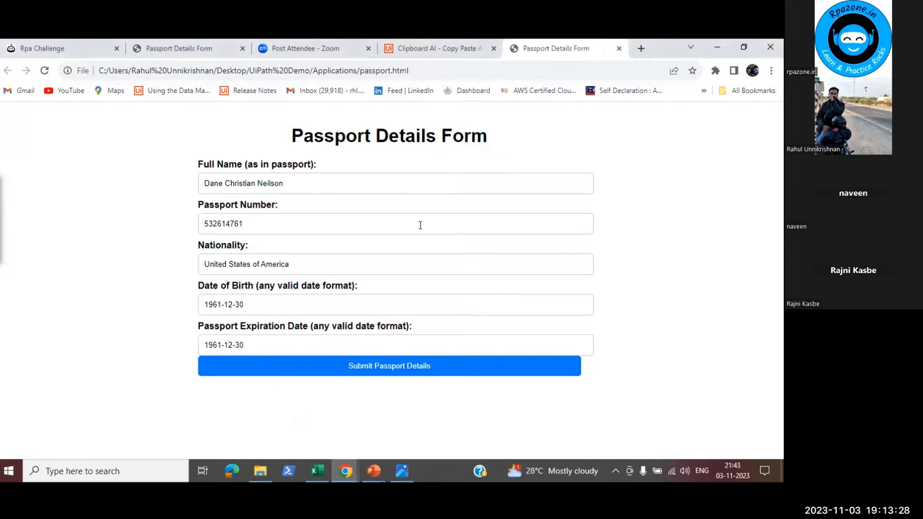
Switch to the UiPath Clipboard AI presentation in PowerPoint and select the Data Mapper slide.
click(368, 472)
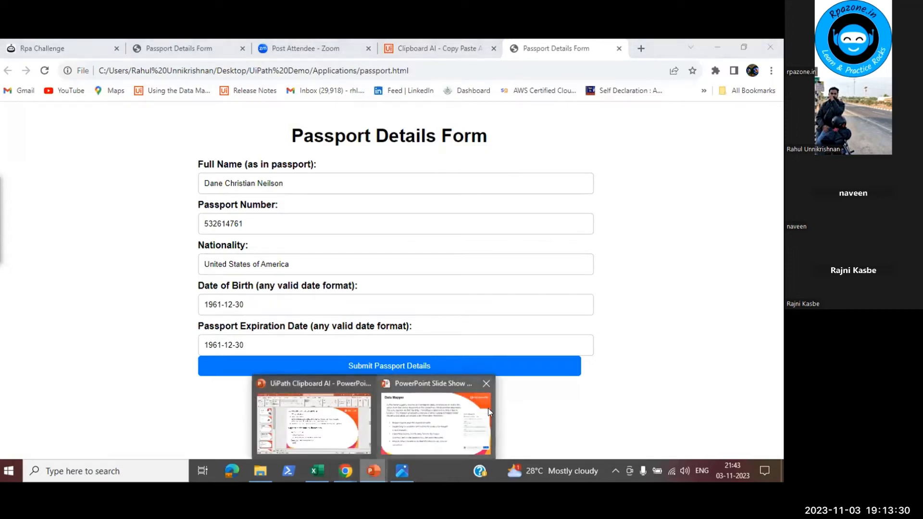
click(317, 431)
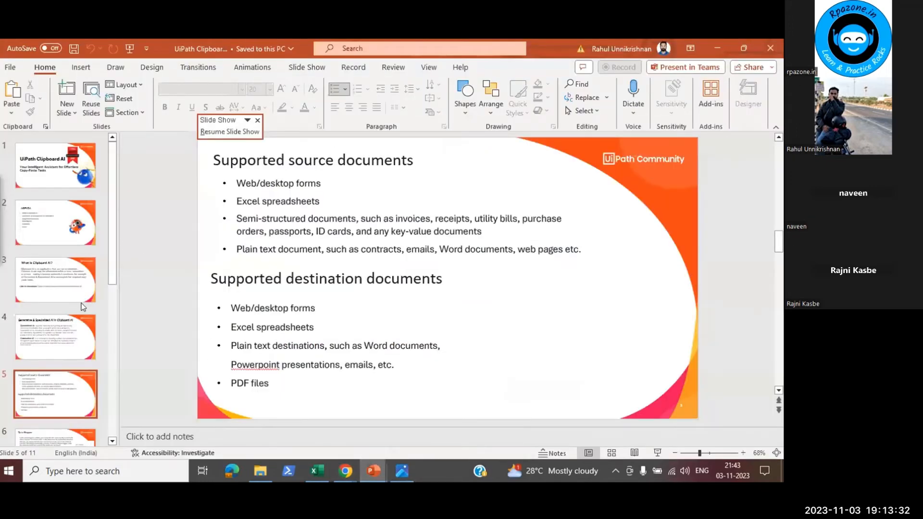
scroll(83, 306, down, 10)
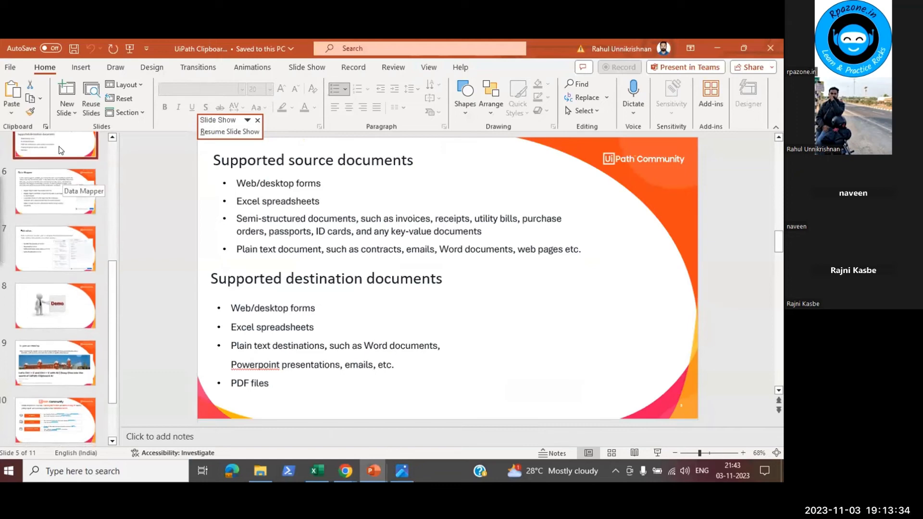
scroll(61, 151, up, 1)
click(50, 215)
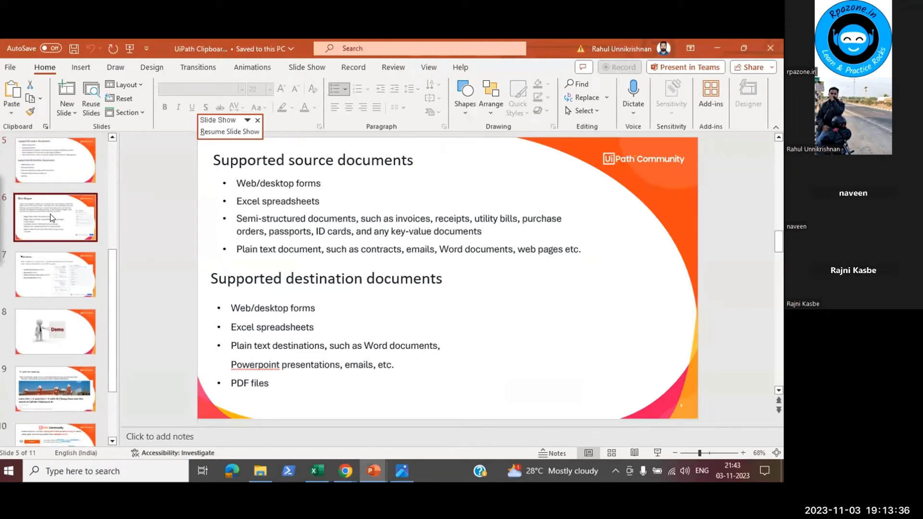
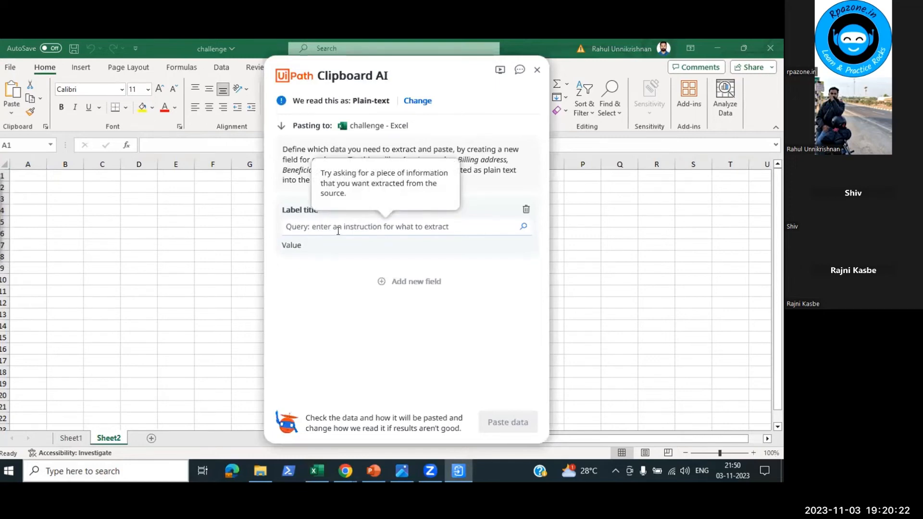
Enter the extraction query "get the title of the event" in the empty Clipboard AI field and run it.
click(343, 229)
text(get )
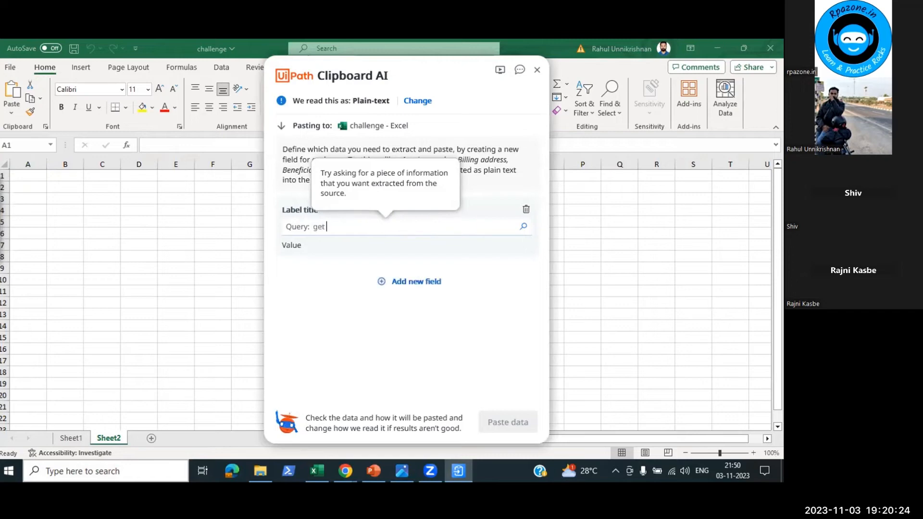
text(the title)
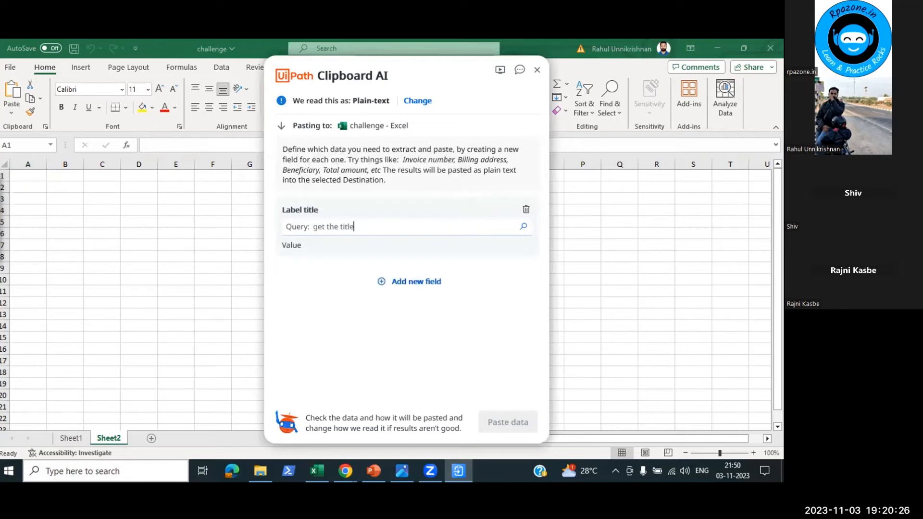
text( of the event)
key(Return)
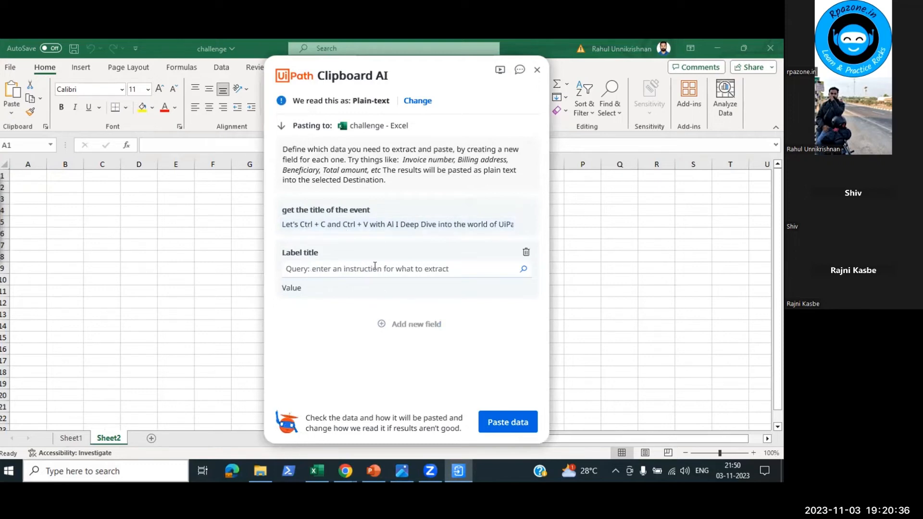
Add and run a second extraction query, "get the url of the event".
text(get the)
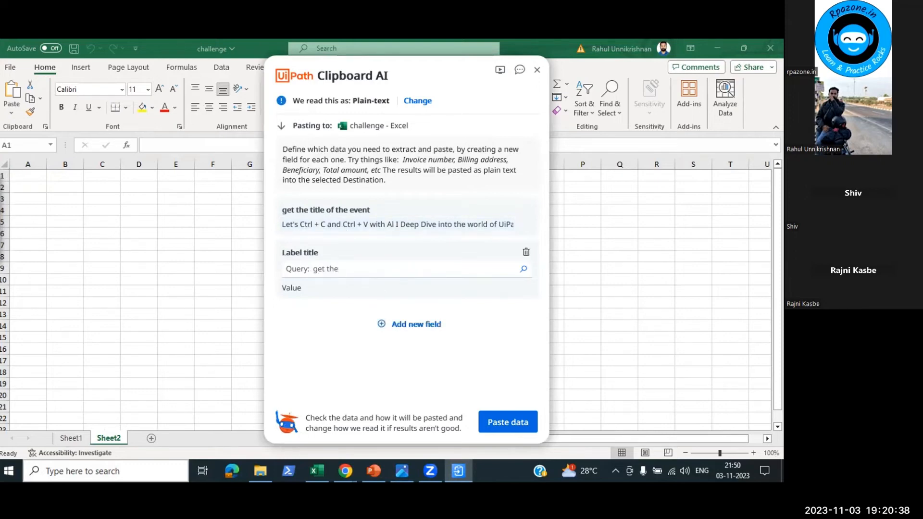
text( url of the event)
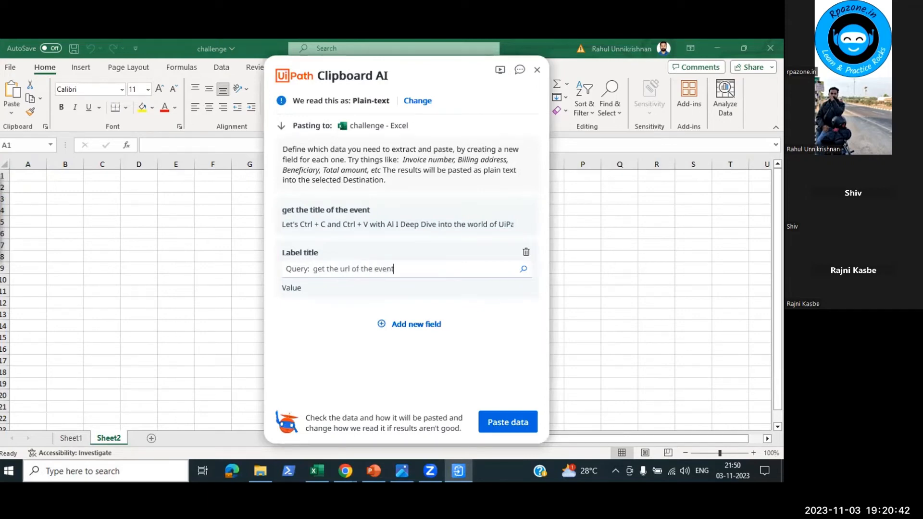
key(Return)
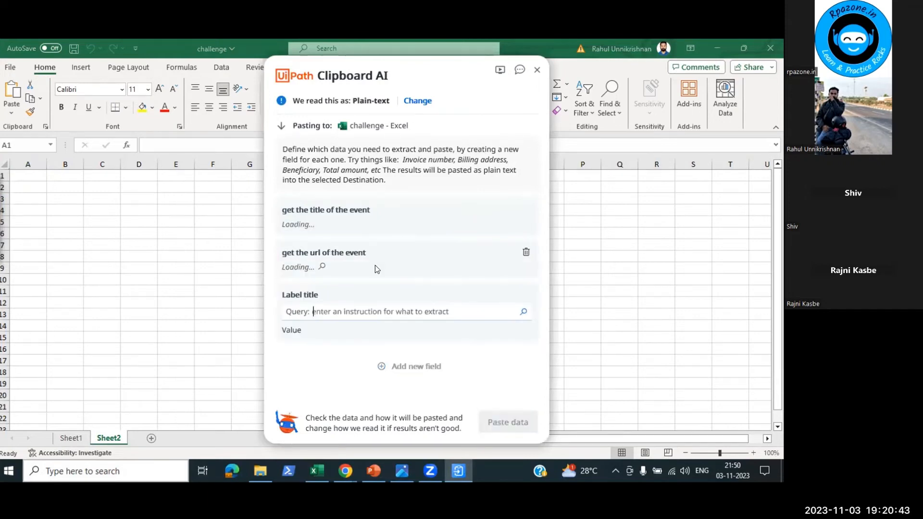
Add and run a third extraction query, "get the location of the event".
click(356, 311)
text(get)
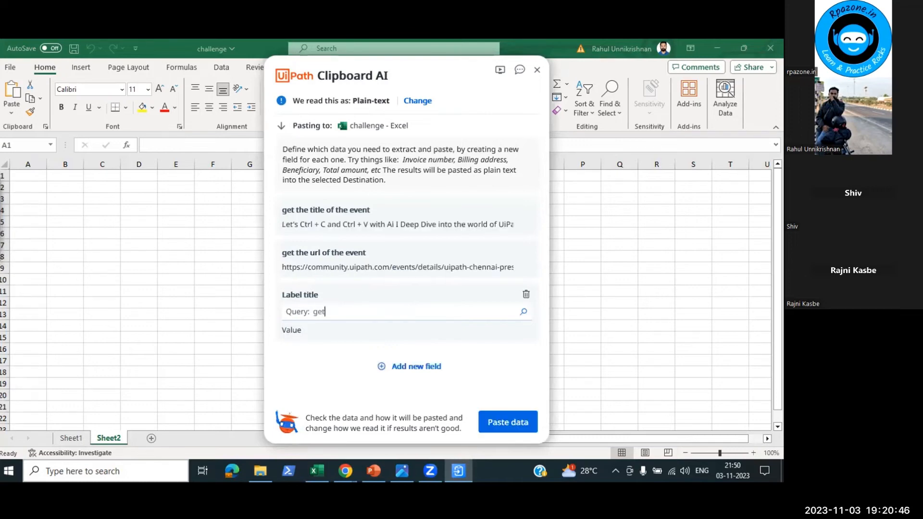
text( the location of the event)
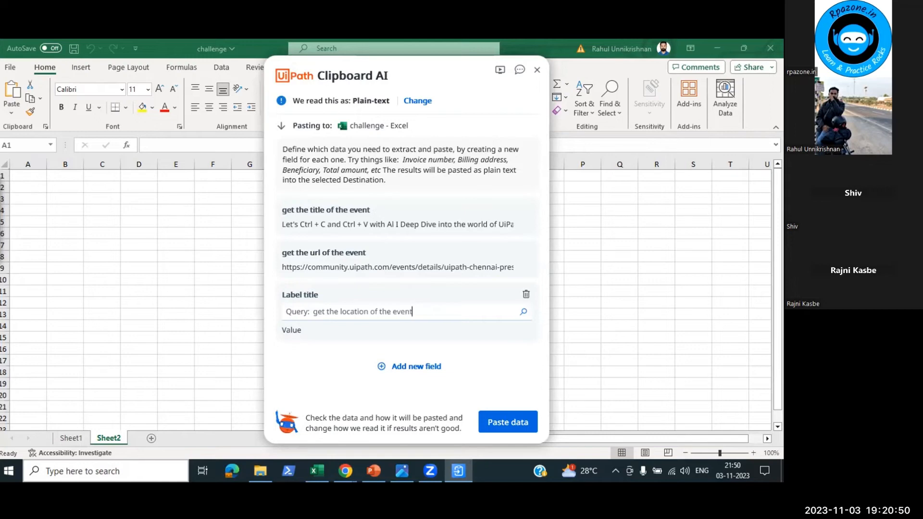
key(Return)
Add and run a fourth extraction query, "get the venue of the event".
scroll(404, 310, down, 1)
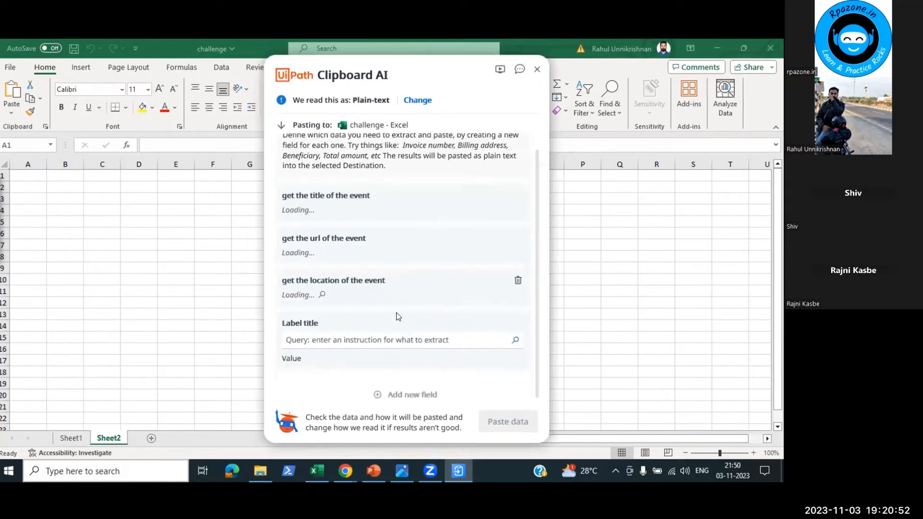
text(get the)
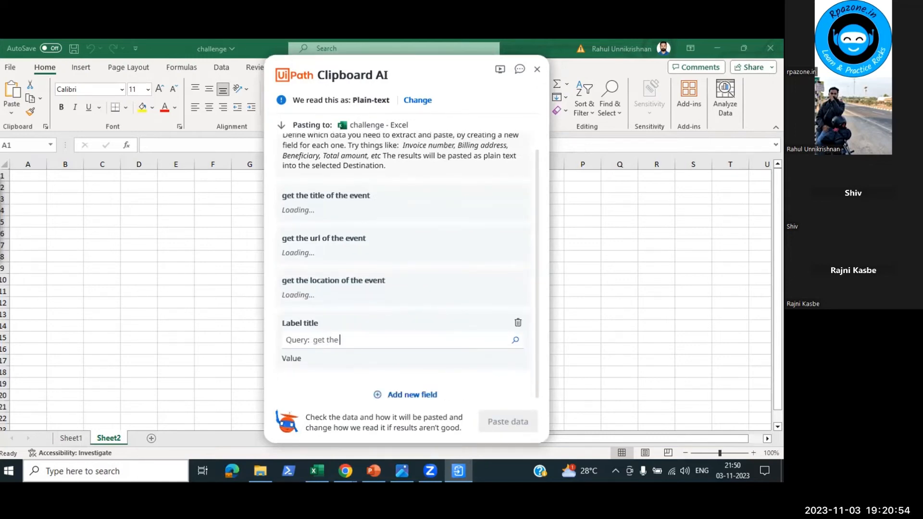
text( venue of th)
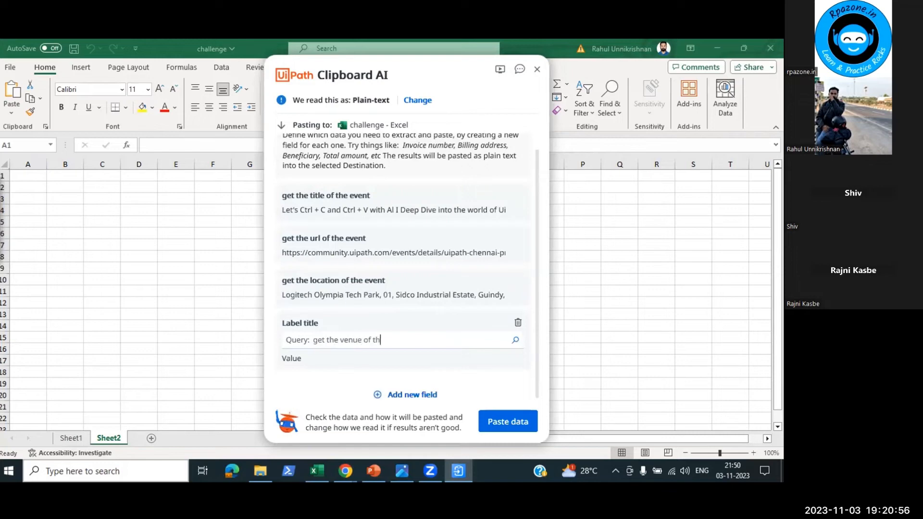
text(e event)
key(Return)
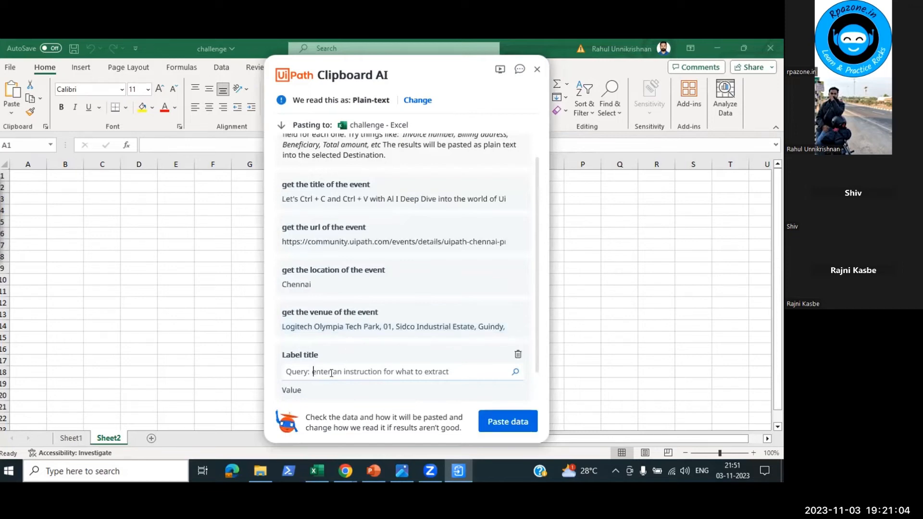
Check the event slide in PowerPoint, and add and run the extraction query "get the time of the event".
click(374, 471)
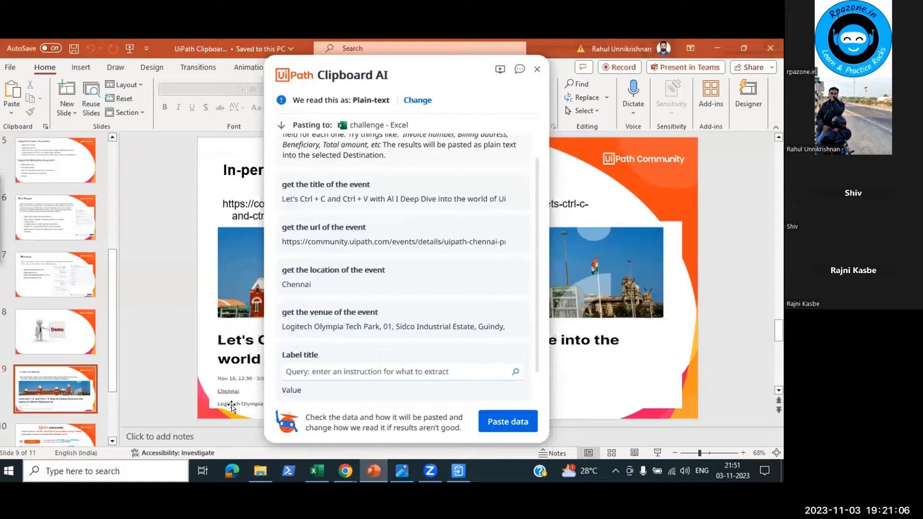
click(367, 371)
text(get the time of the even)
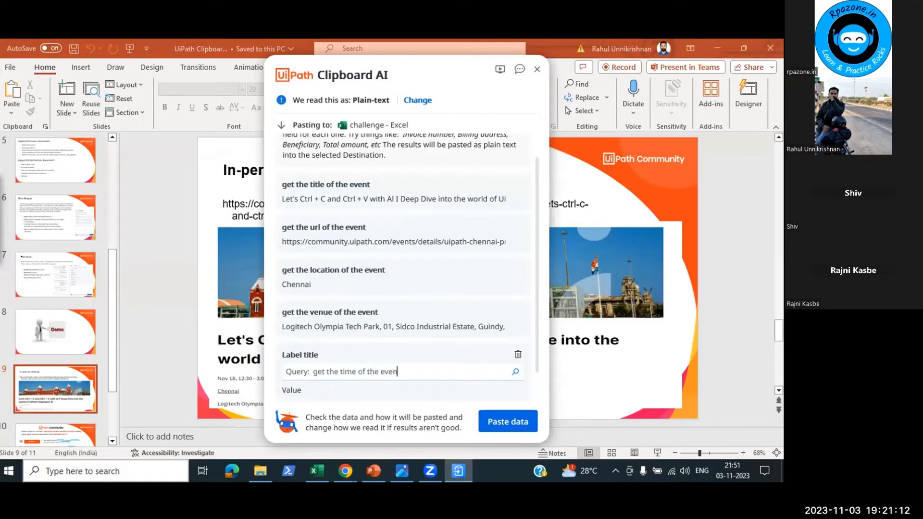
text(t)
key(Return)
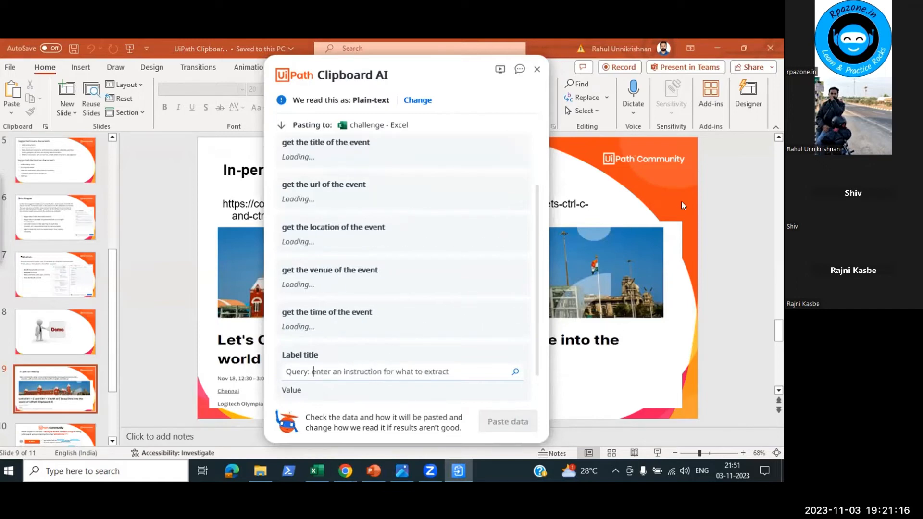
Delete the empty query field and paste the extracted event data into Sheet2 of the challenge workbook.
mouse_move(416, 252)
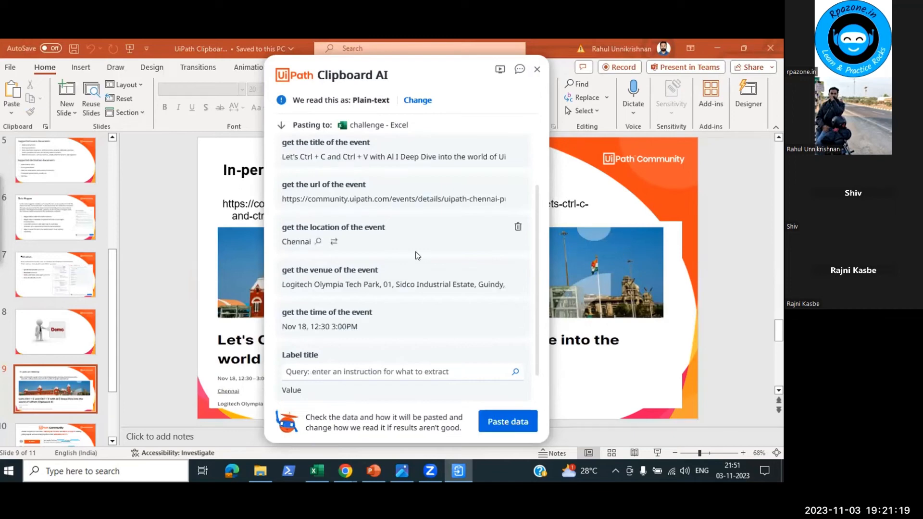
click(516, 354)
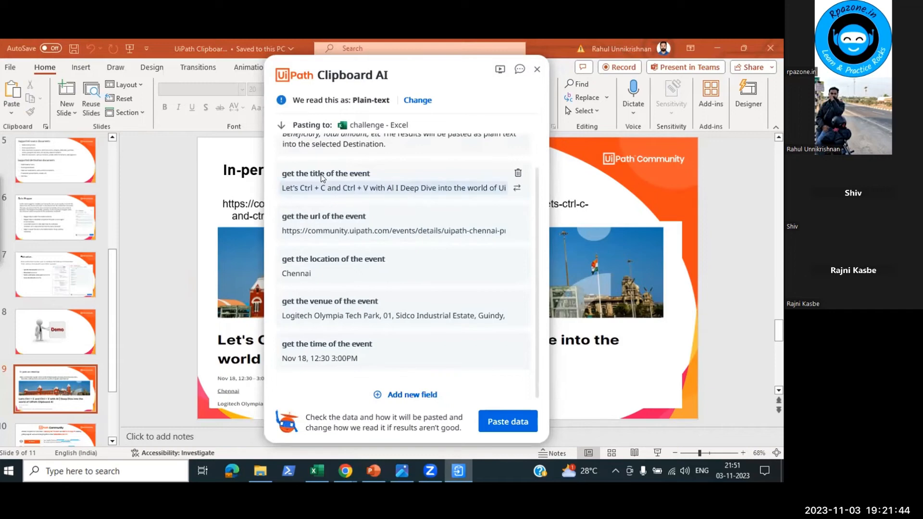
click(508, 421)
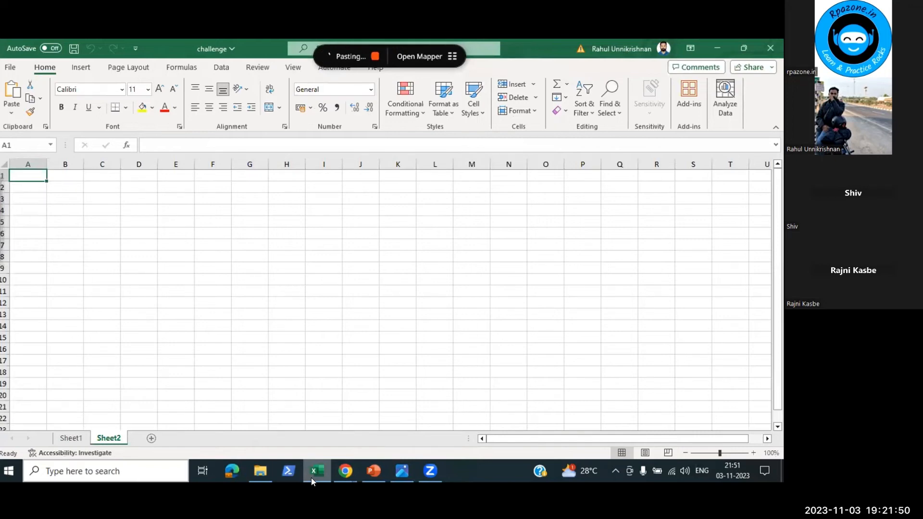
Auto-fit columns A and B on Sheet2, and narrow both to bring the remaining event columns into view.
double_click(46, 164)
double_click(346, 164)
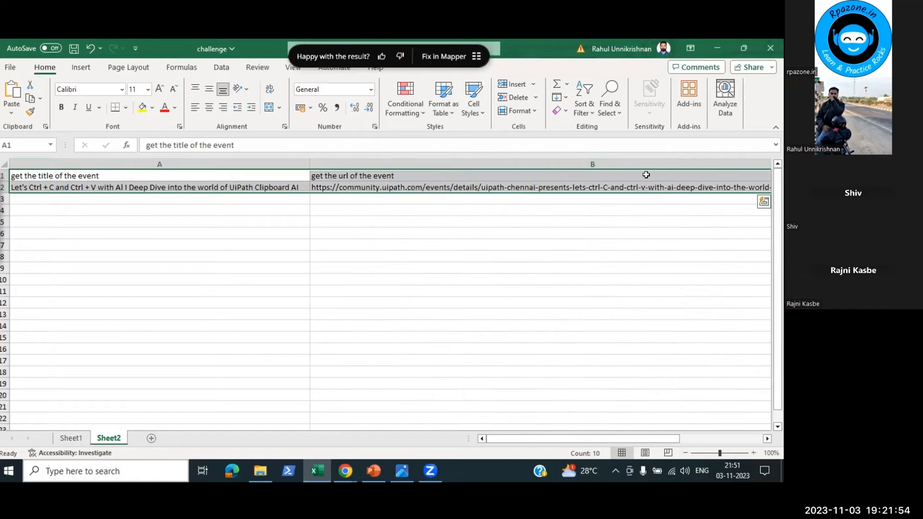
drag(309, 162, 160, 159)
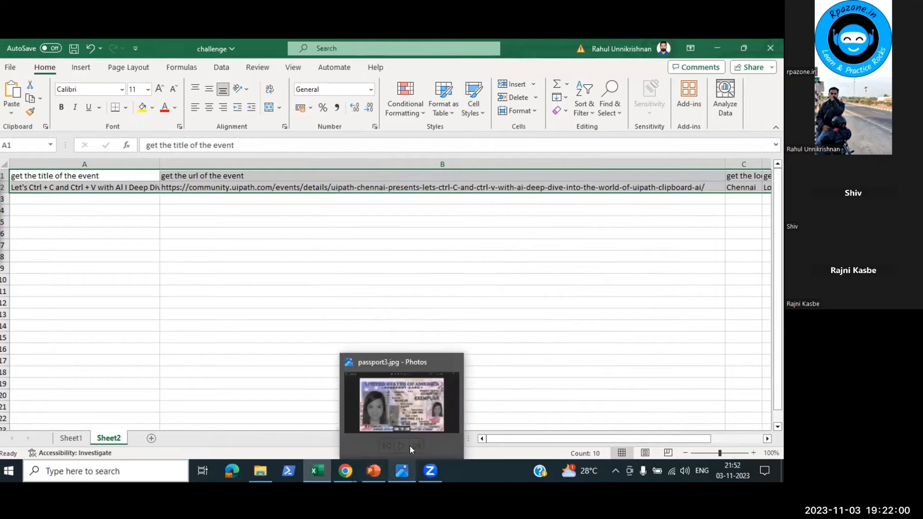
click(379, 302)
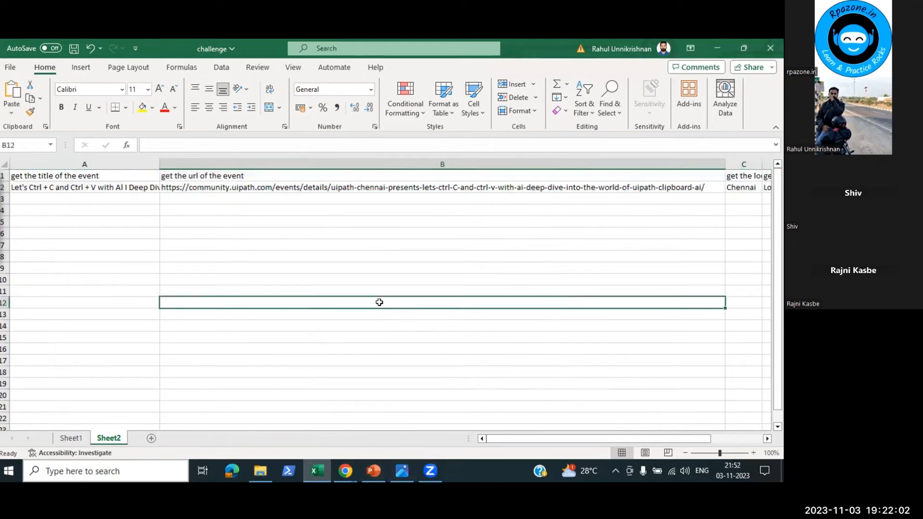
drag(725, 164, 456, 159)
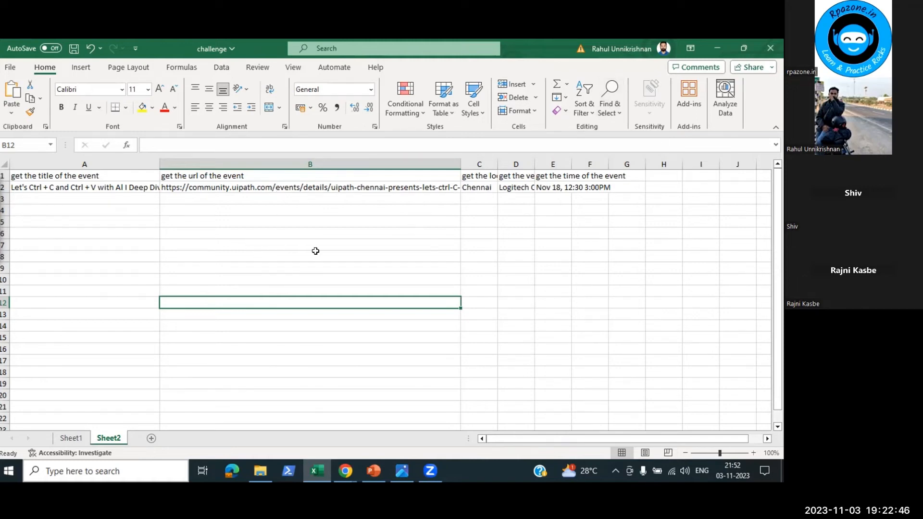
Browse from the UiPath Demo folder to Input > Library in File Explorer and open the Library workbook.
click(249, 470)
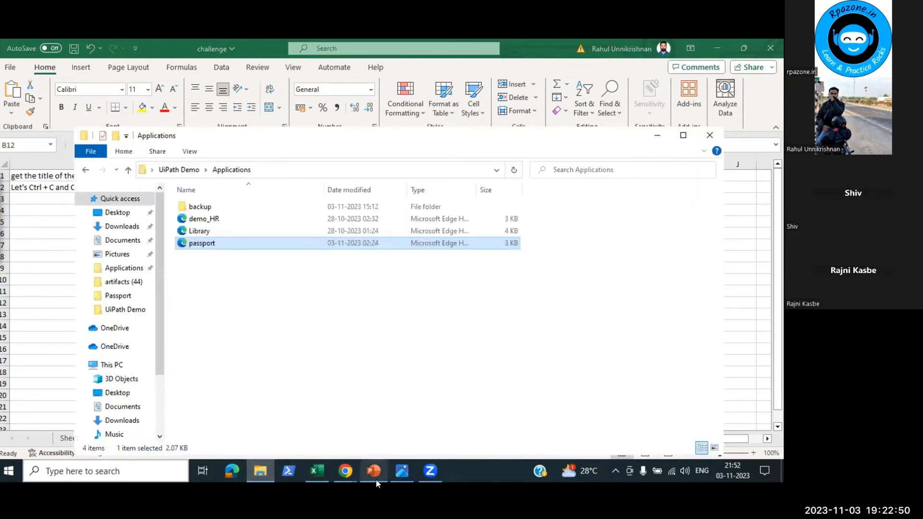
click(194, 168)
double_click(228, 219)
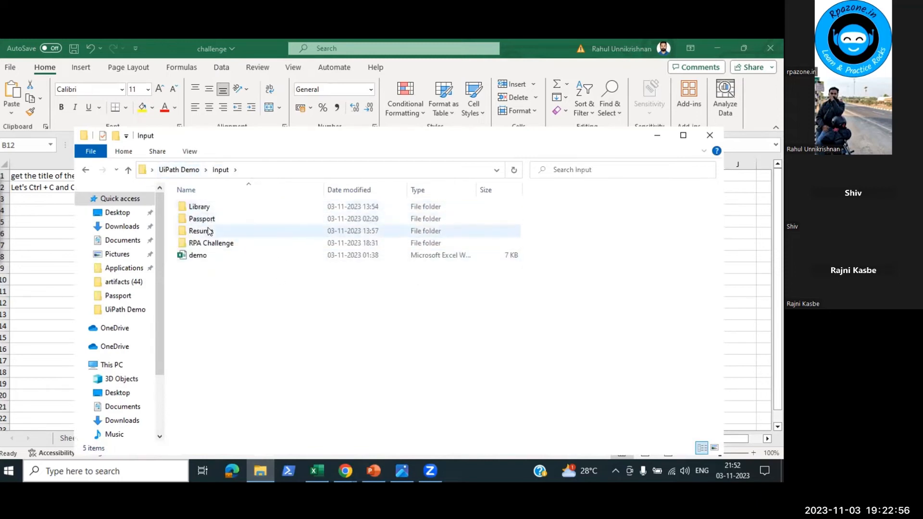
double_click(213, 207)
double_click(223, 207)
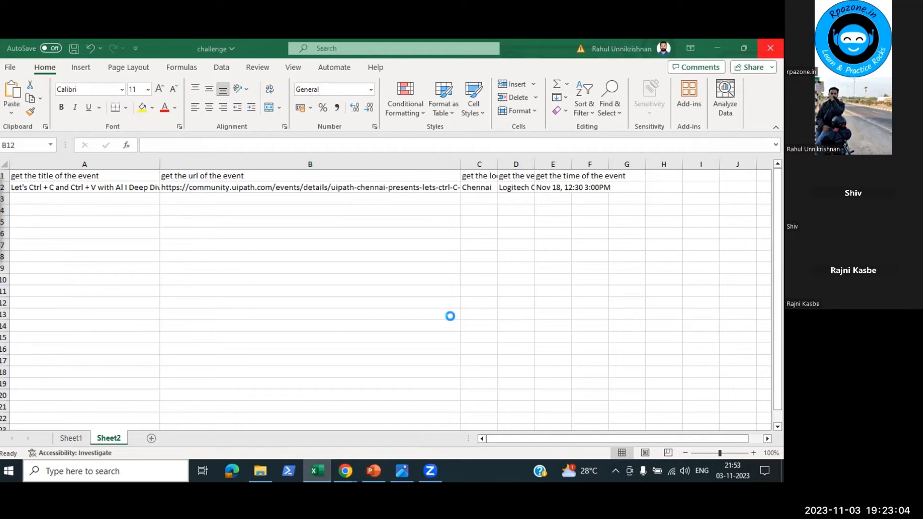
Close challenge.xlsx without saving the changes and open the Library workbook from the Library folder.
click(324, 470)
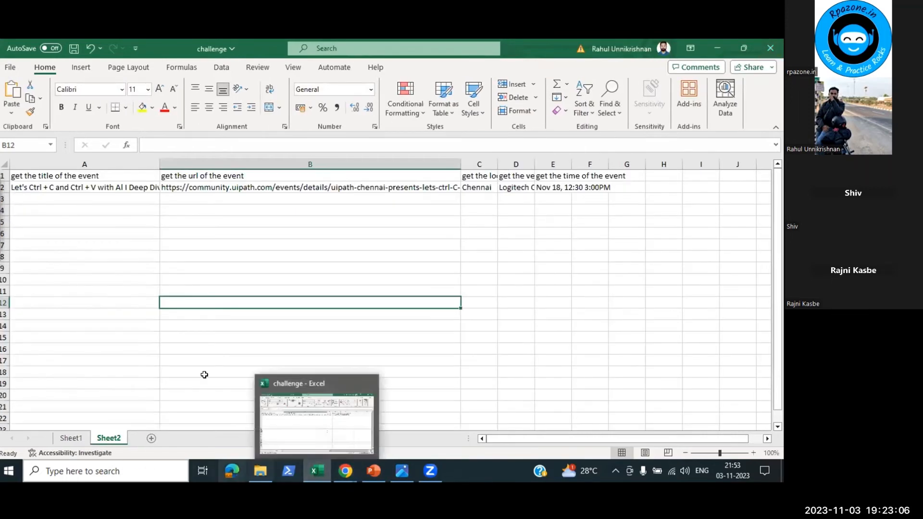
click(775, 48)
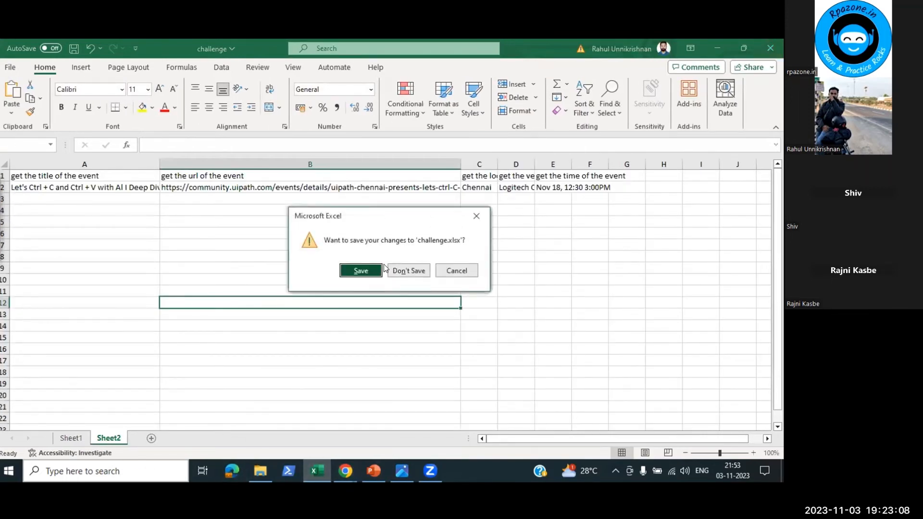
click(407, 269)
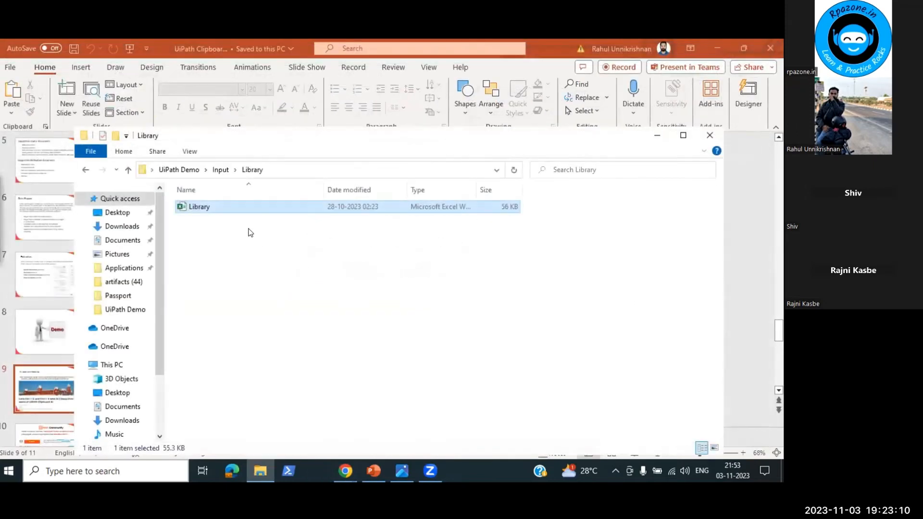
double_click(232, 202)
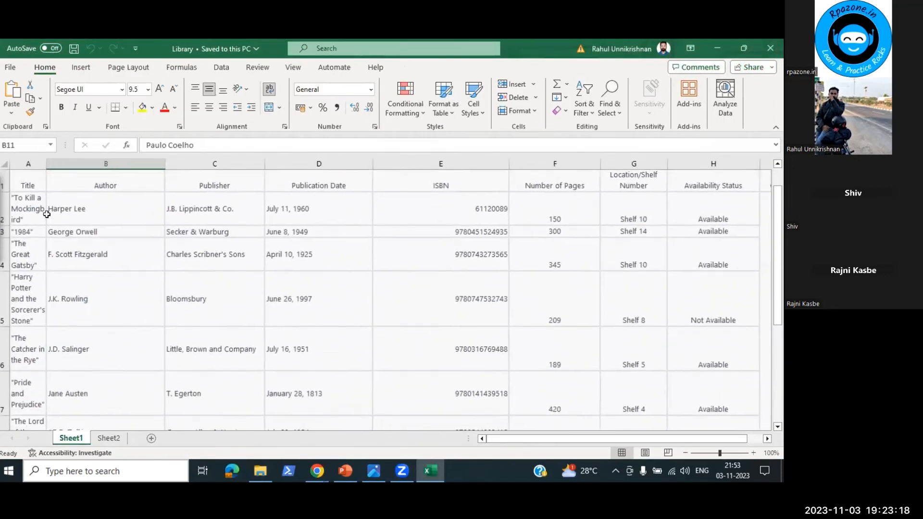
Select all cells on Sheet1 of the Library workbook and look over the book columns through Condition.
click(2, 161)
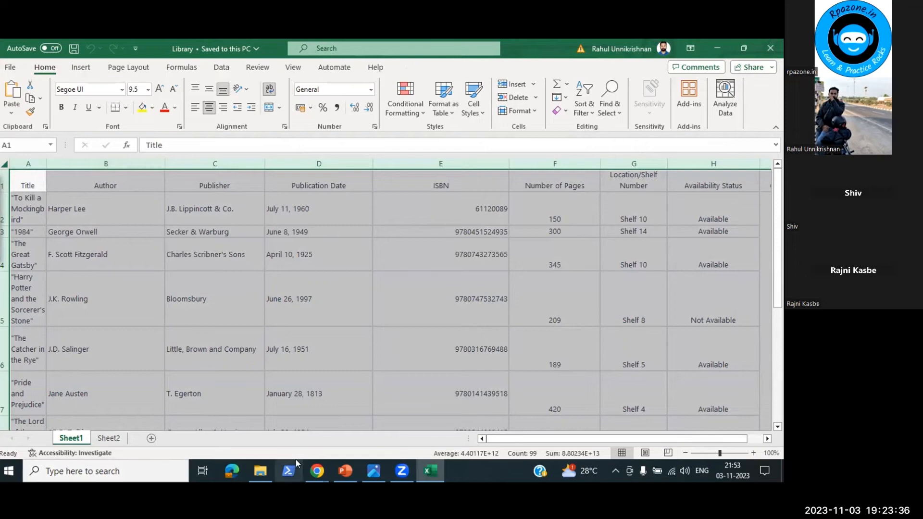
scroll(581, 298, left, 3)
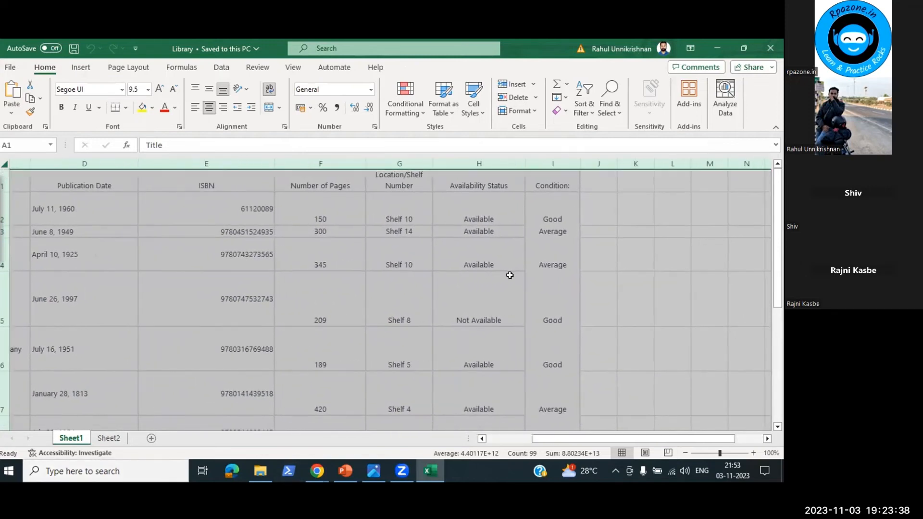
scroll(494, 234, left, 1)
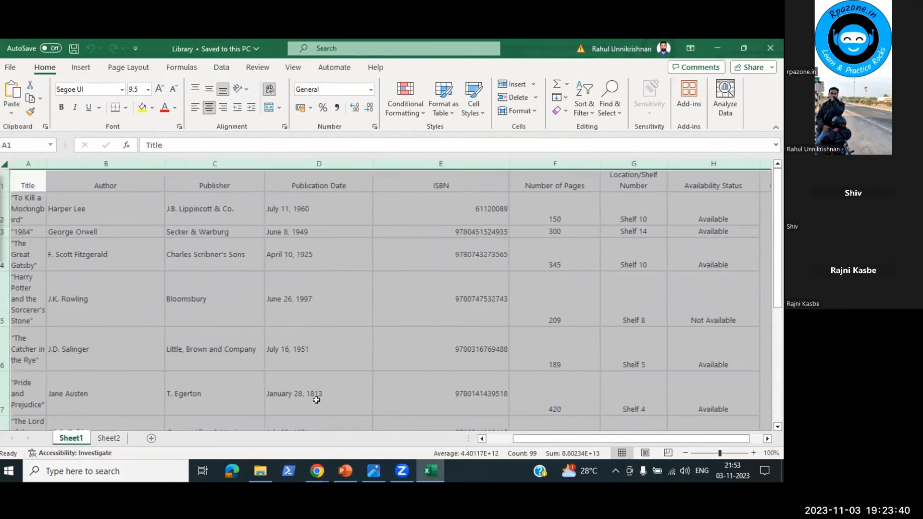
Switch to File Explorer and go to the Applications folder inside UiPath Demo.
mouse_move(251, 473)
click(266, 432)
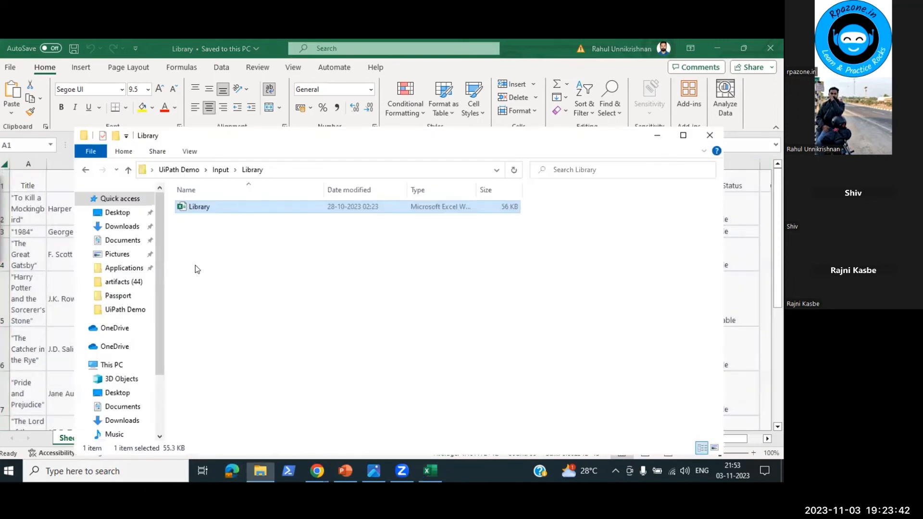
click(191, 172)
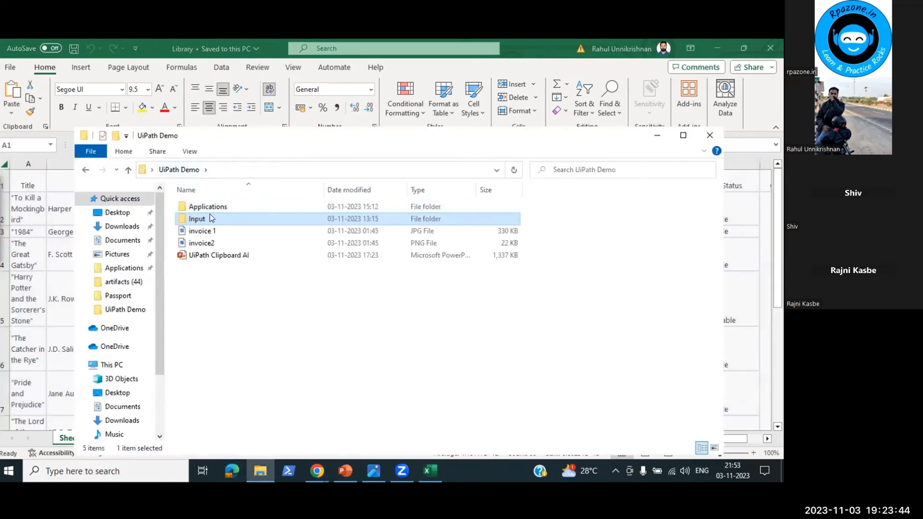
double_click(212, 207)
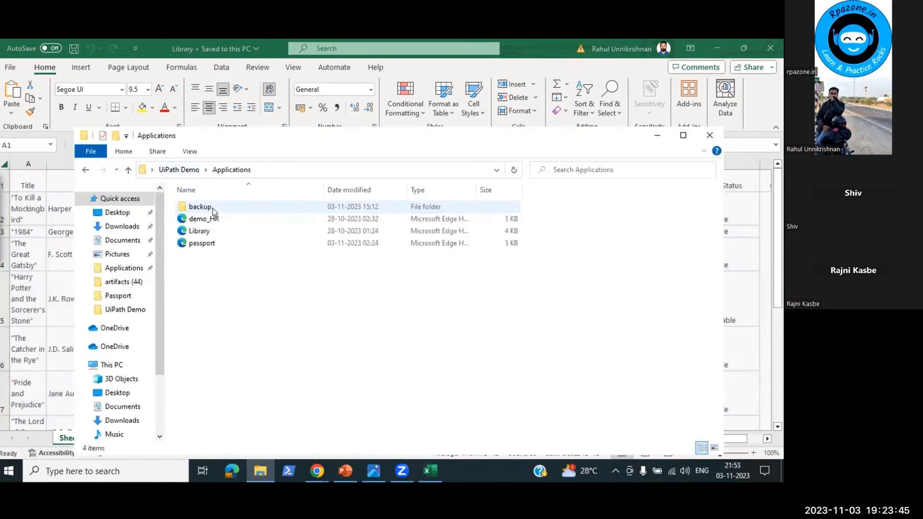
Open the Library HTML form from the Applications folder in Chrome, closing the copy opened in Edge.
double_click(199, 231)
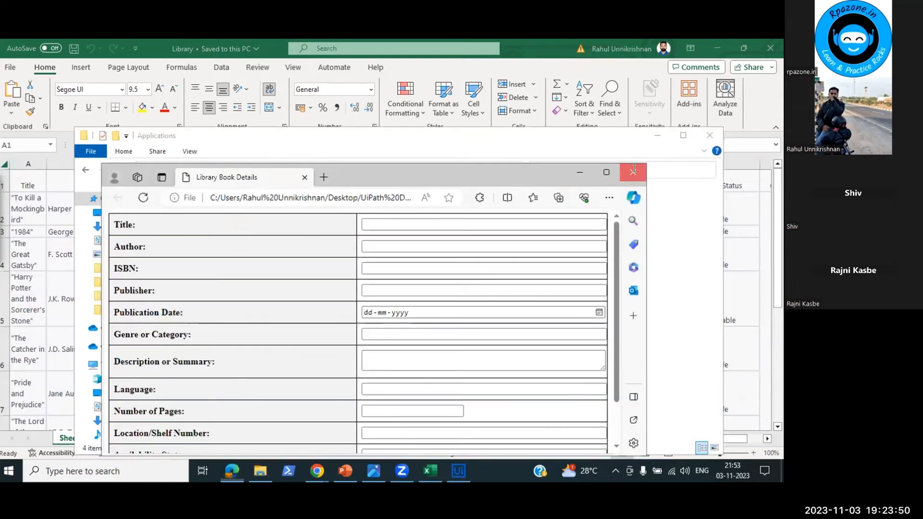
click(633, 173)
double_click(221, 232)
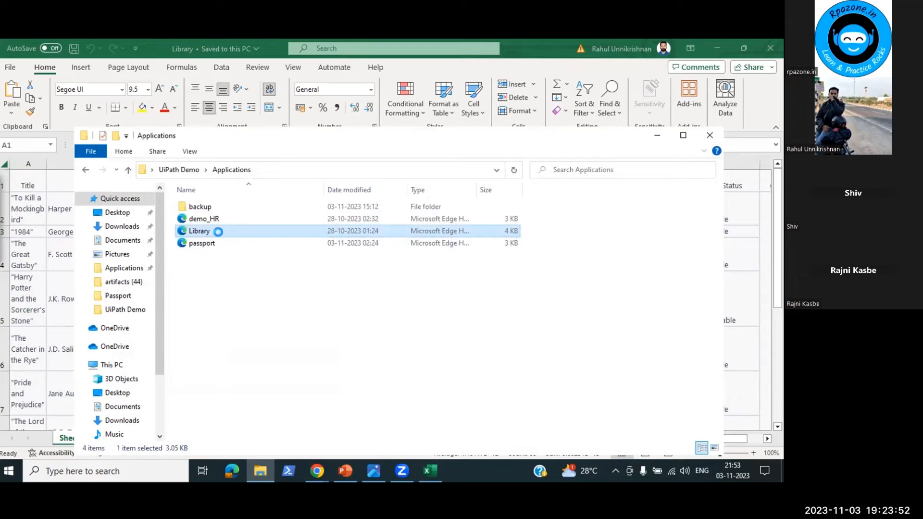
right_click(220, 232)
mouse_move(298, 305)
click(398, 307)
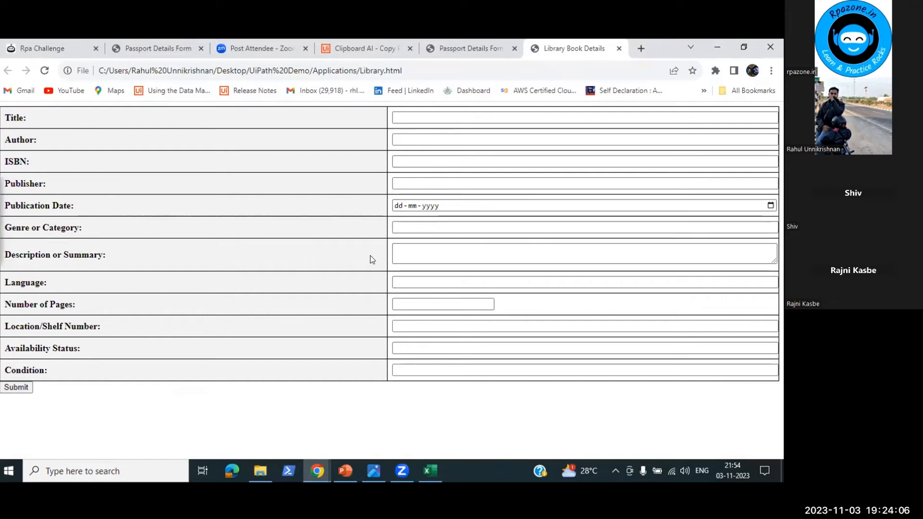
Compare the fields of the Library Book Details form with the columns on Sheet1 of the Library workbook.
click(430, 224)
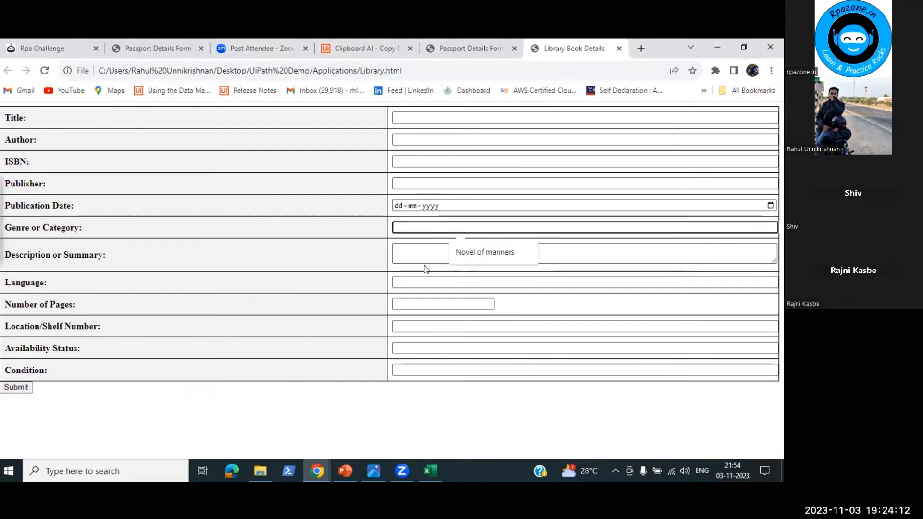
click(431, 471)
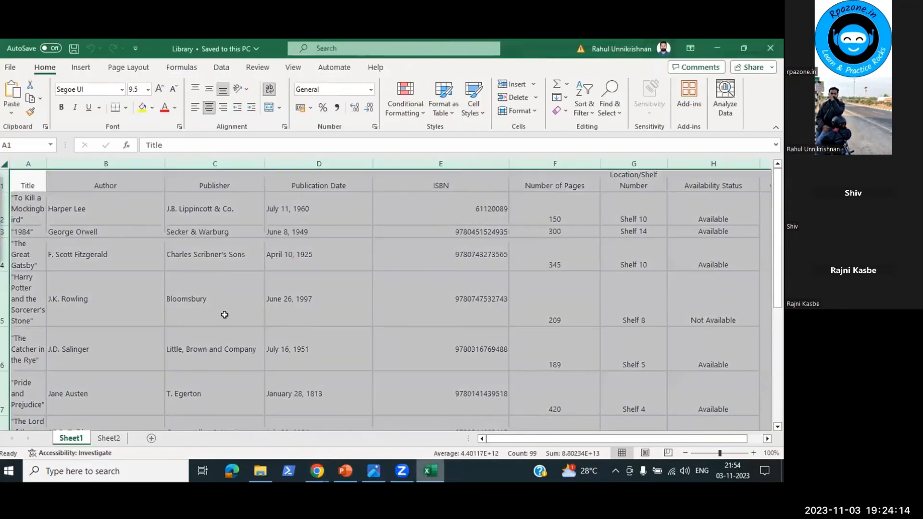
click(315, 286)
scroll(495, 250, right, 2)
scroll(494, 250, right, 3)
scroll(432, 388, left, 5)
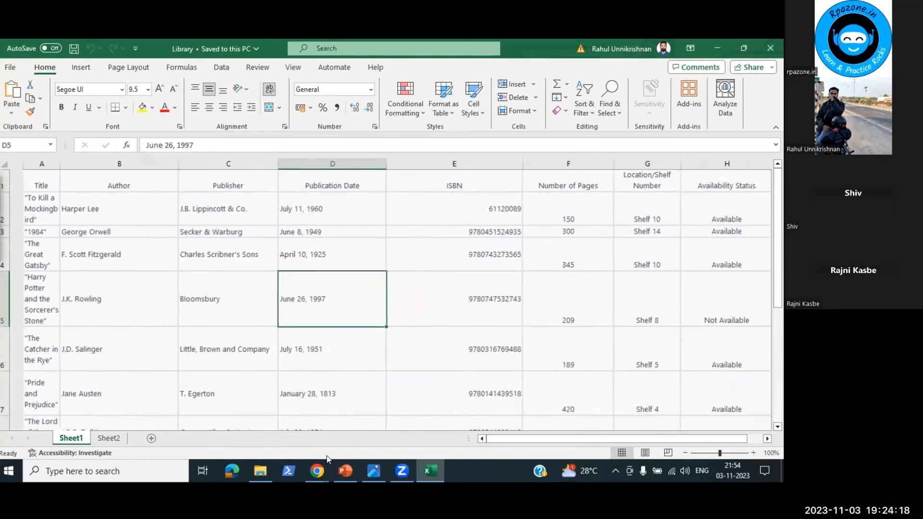
mouse_move(317, 471)
click(255, 437)
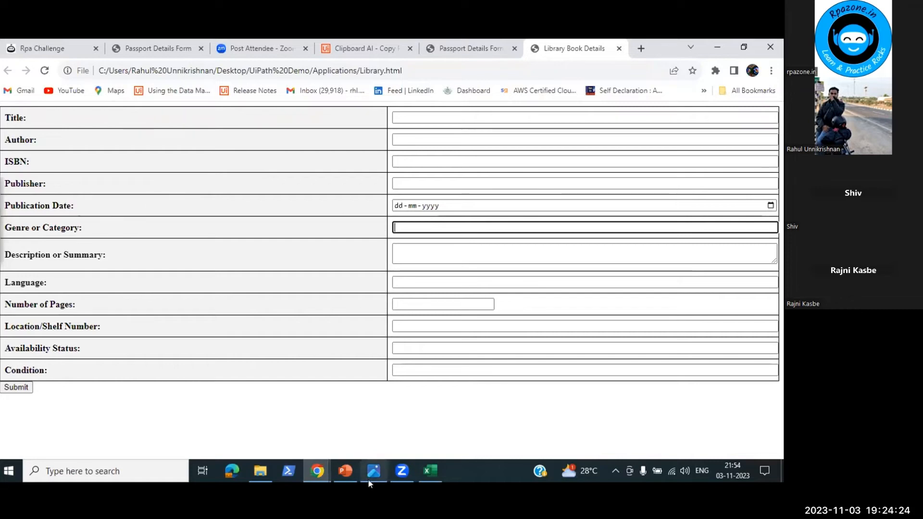
click(431, 469)
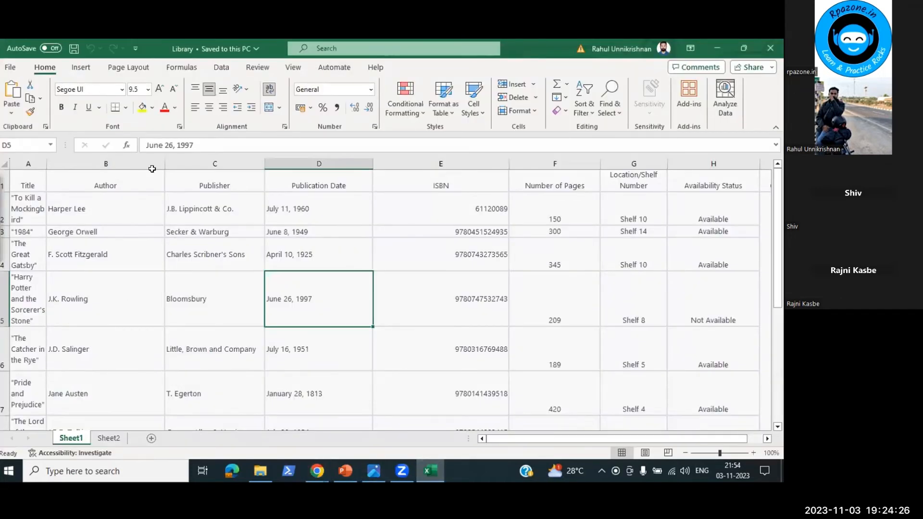
Try to copy all Sheet1 cells with Clipboard AI, and undo the paste of book rows below the table.
click(5, 164)
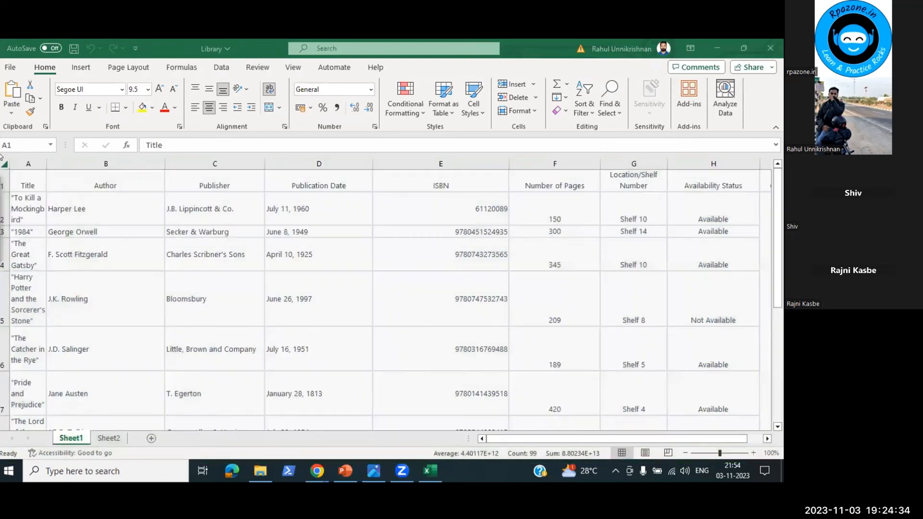
click(5, 166)
mouse_move(4, 214)
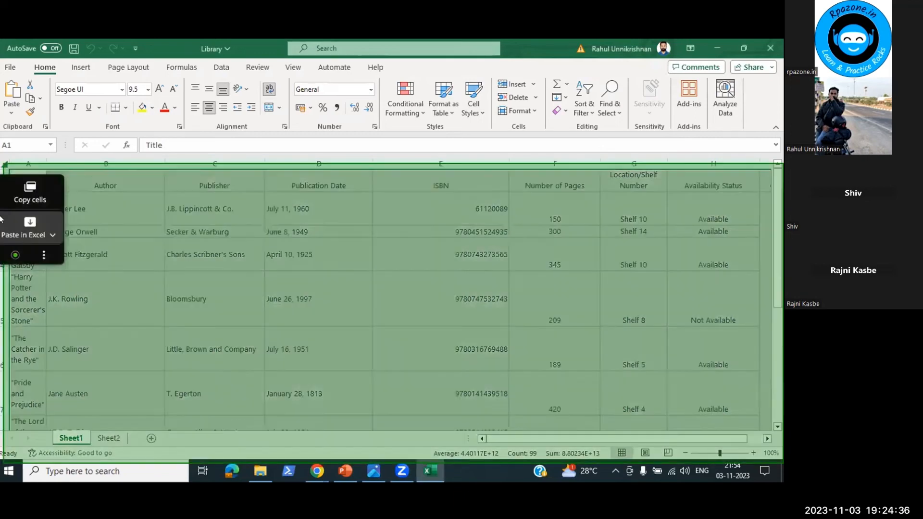
click(22, 192)
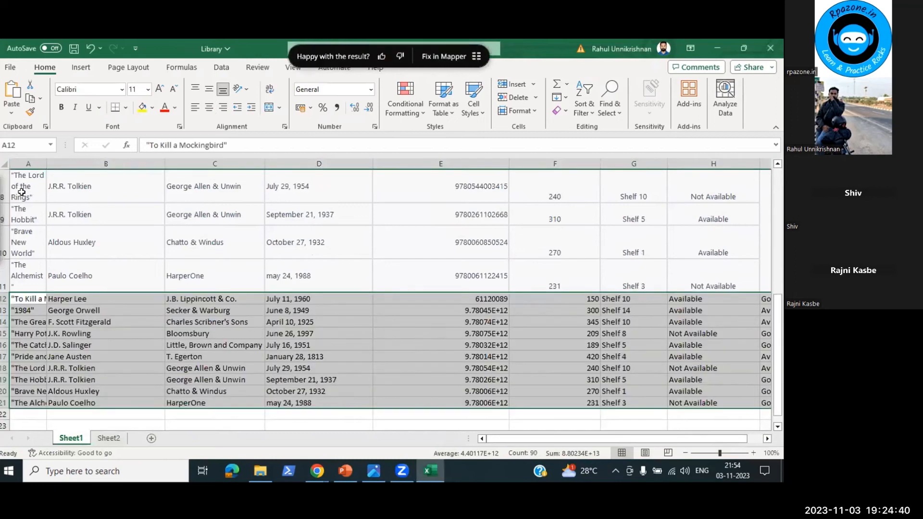
key(ctrl+z)
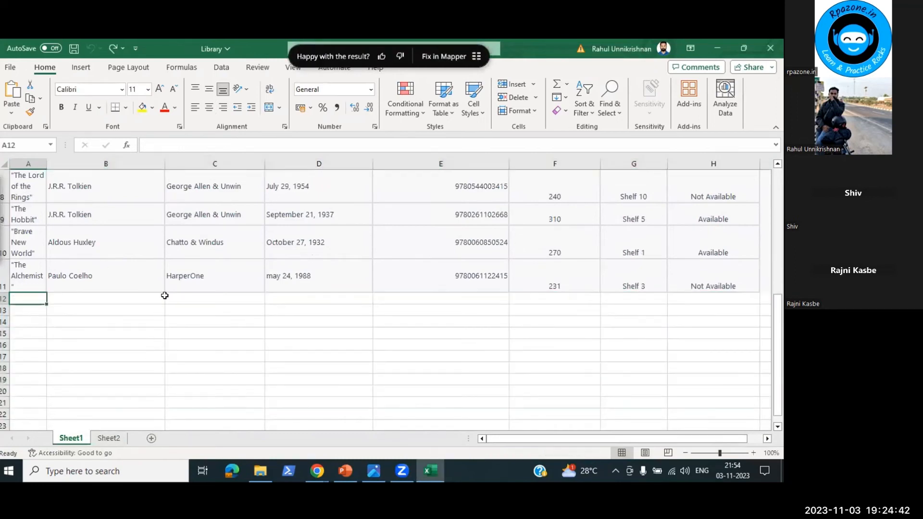
Select all cells on Sheet1 of the Library workbook and copy them with Clipboard AI.
scroll(165, 295, up, 3)
click(6, 165)
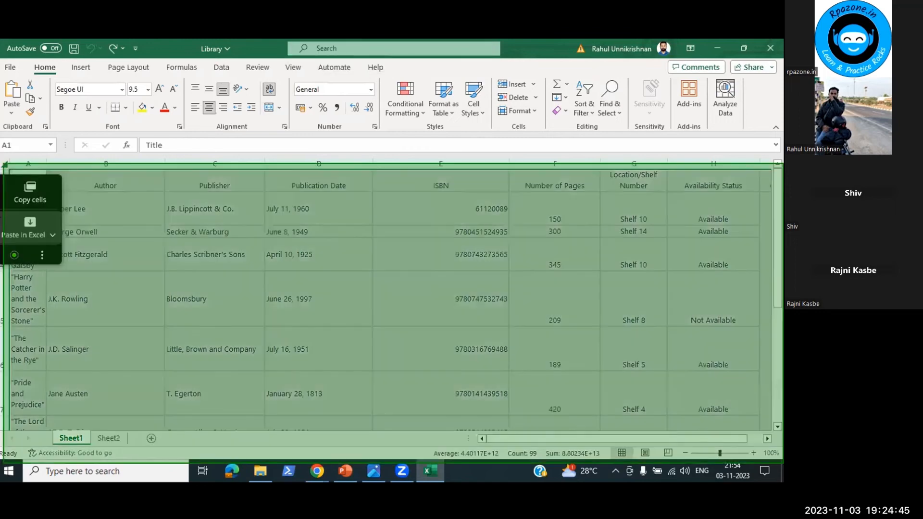
click(24, 186)
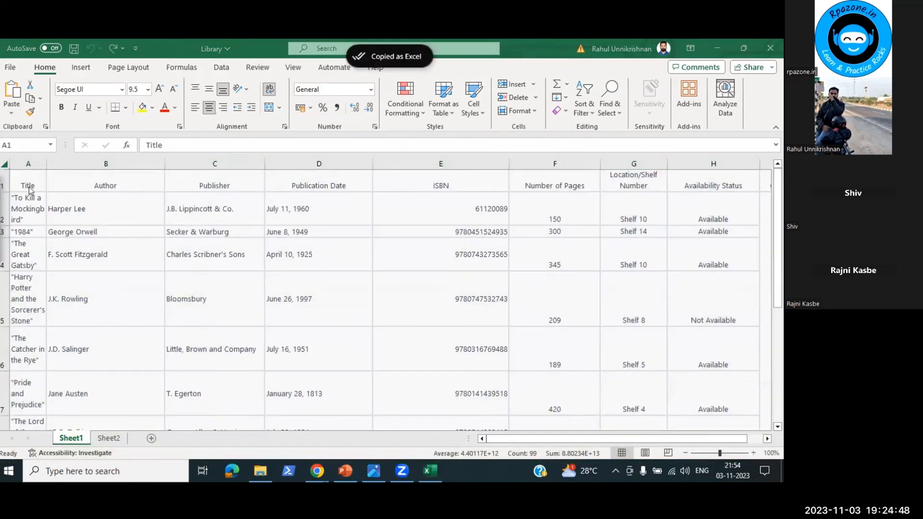
Paste the first copied record into the Library Book Details form with Clipboard AI, and move its dialog off the filled fields.
mouse_move(319, 473)
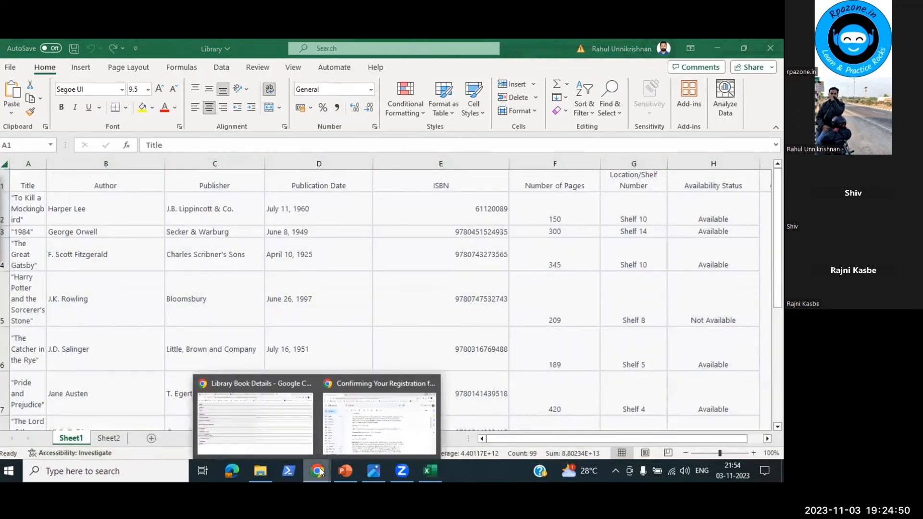
click(235, 428)
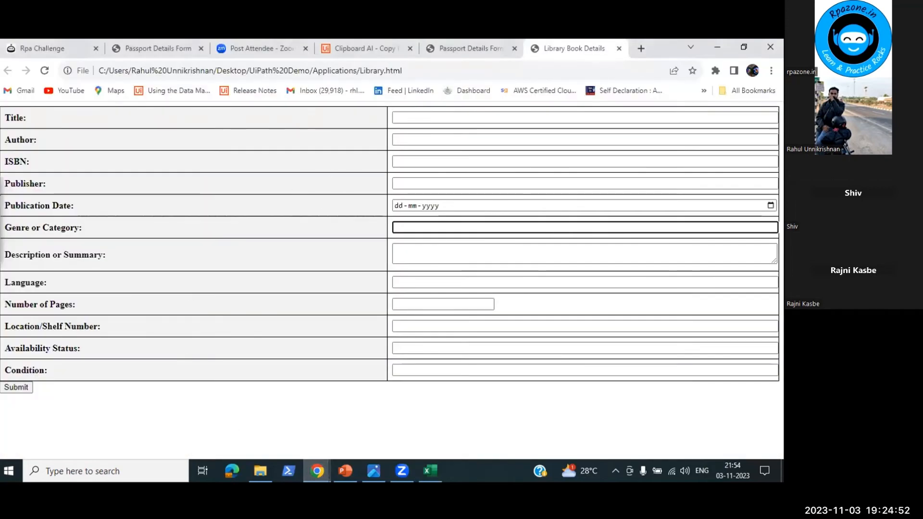
mouse_move(2, 198)
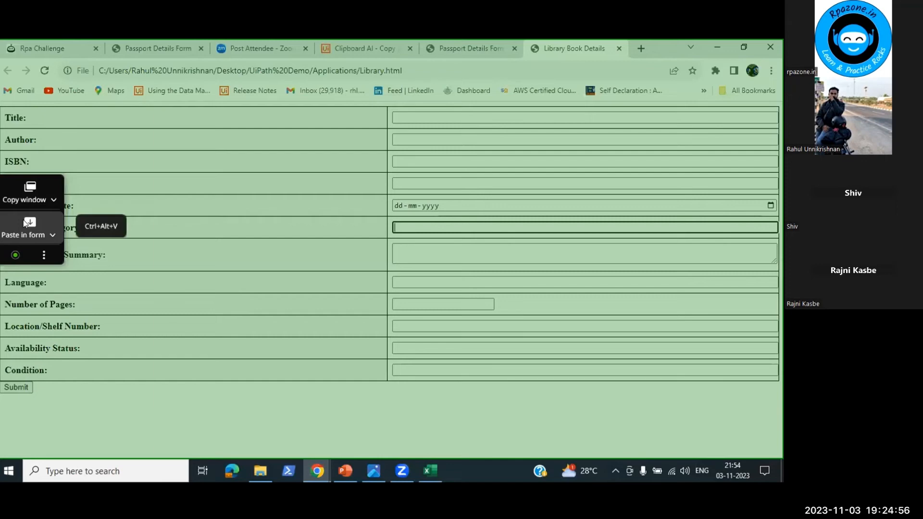
click(25, 222)
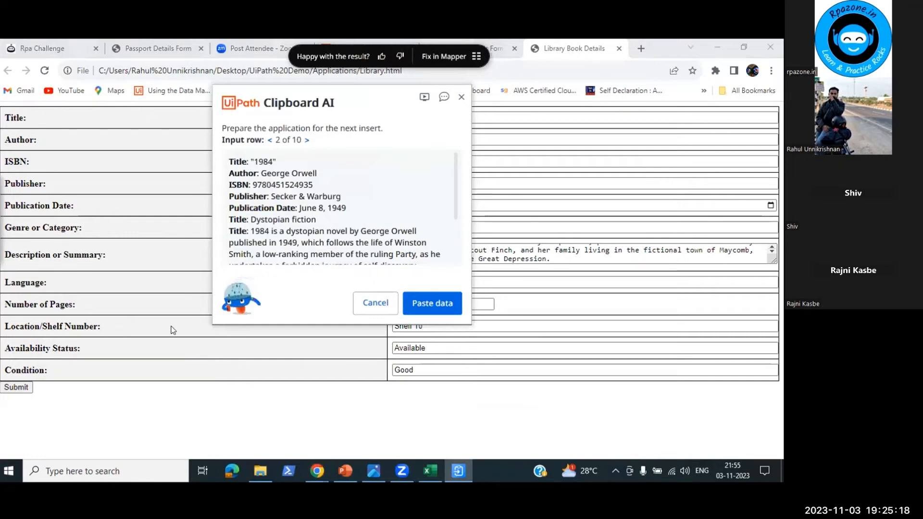
drag(359, 98, 622, 261)
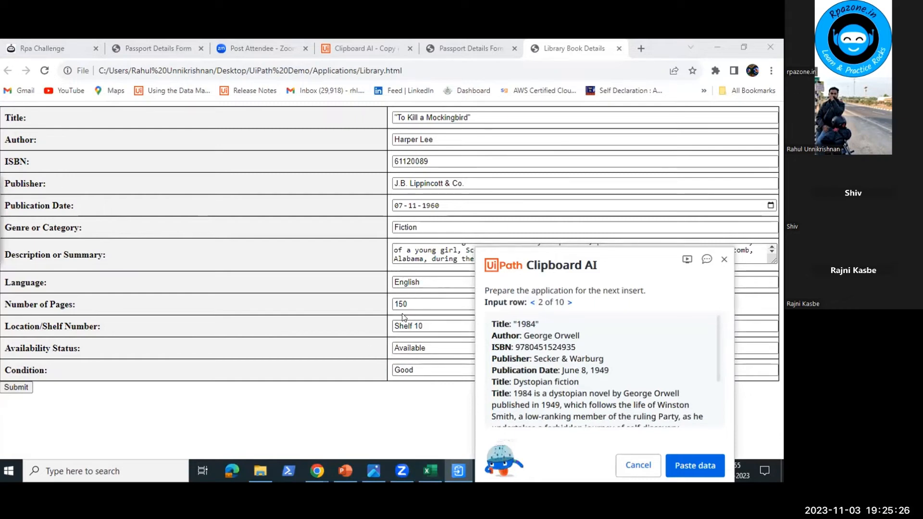
drag(525, 257, 317, 173)
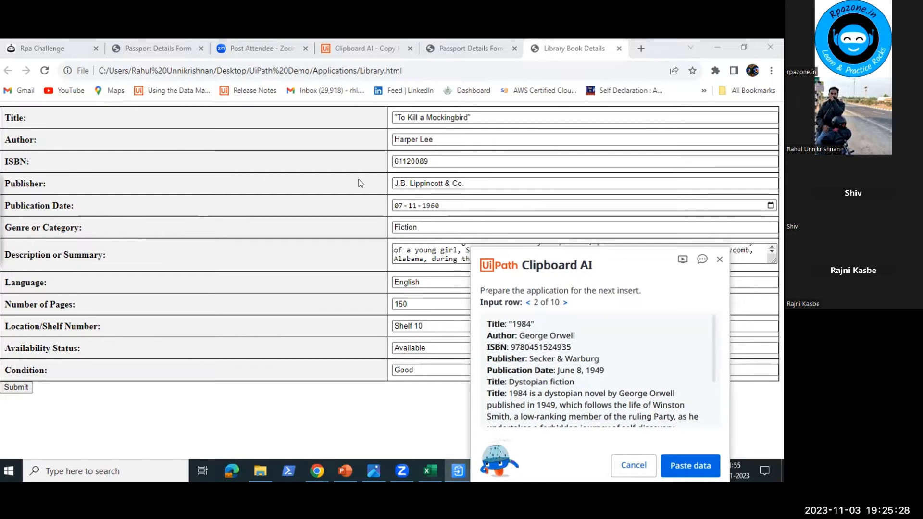
Open the Clipboard AI Mapper for the Library Book Details form and examine the field mappings and the Genre, Description and Language transformations.
click(476, 382)
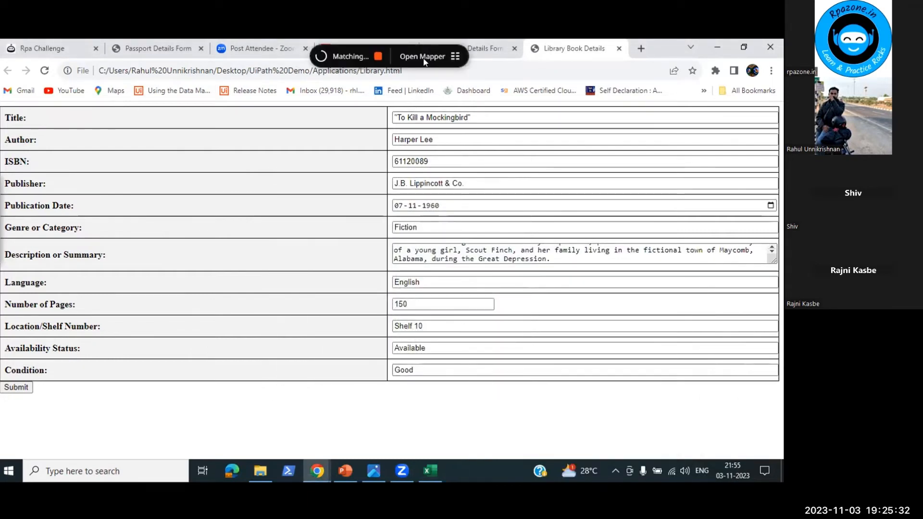
click(424, 57)
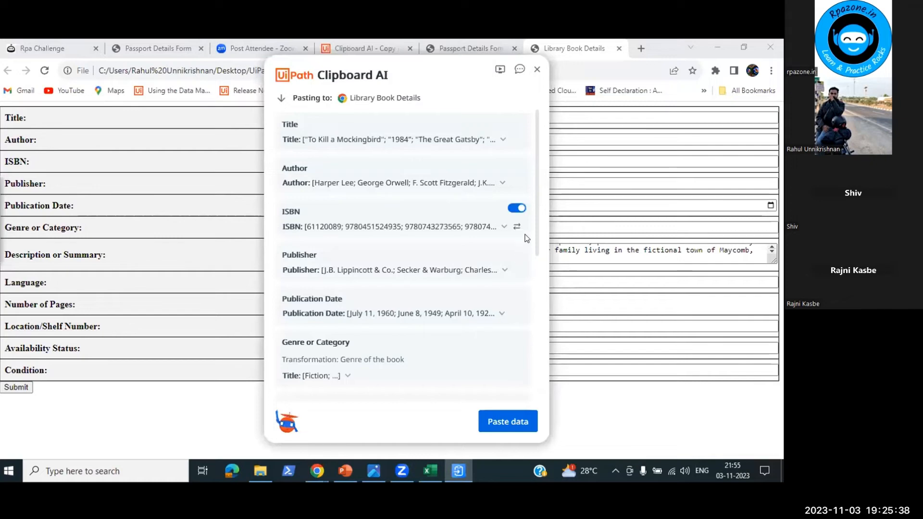
drag(535, 220, 533, 235)
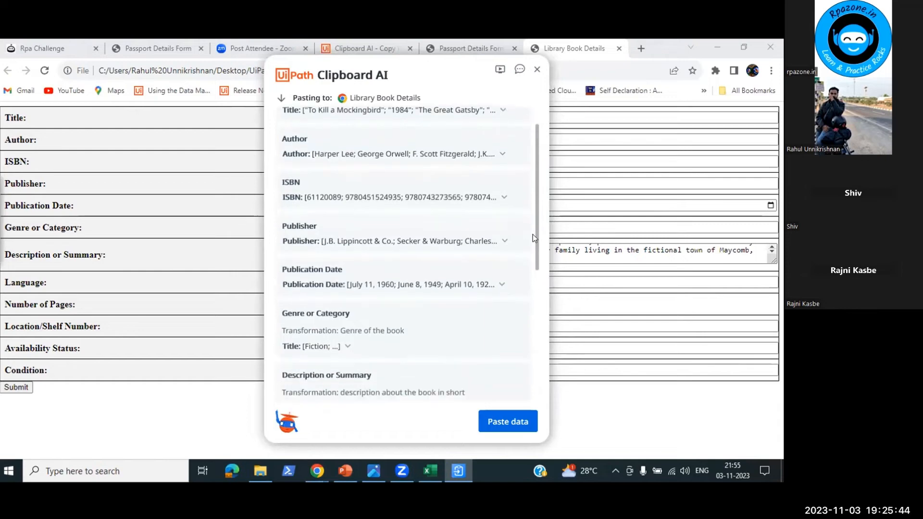
scroll(533, 235, up, 1)
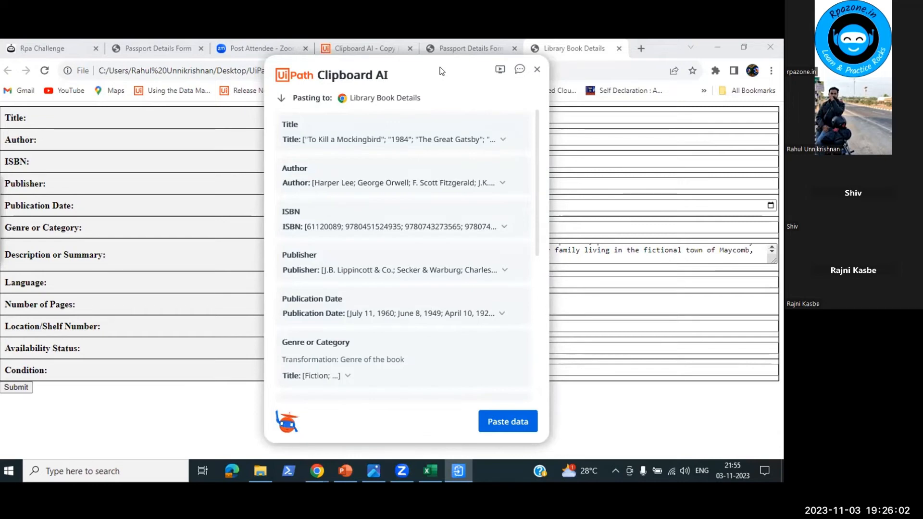
drag(440, 68, 428, 105)
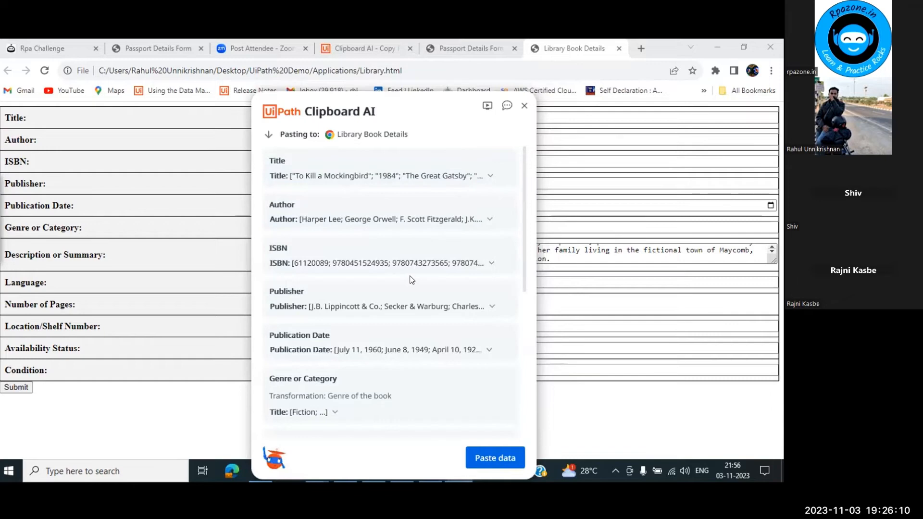
scroll(412, 279, down, 5)
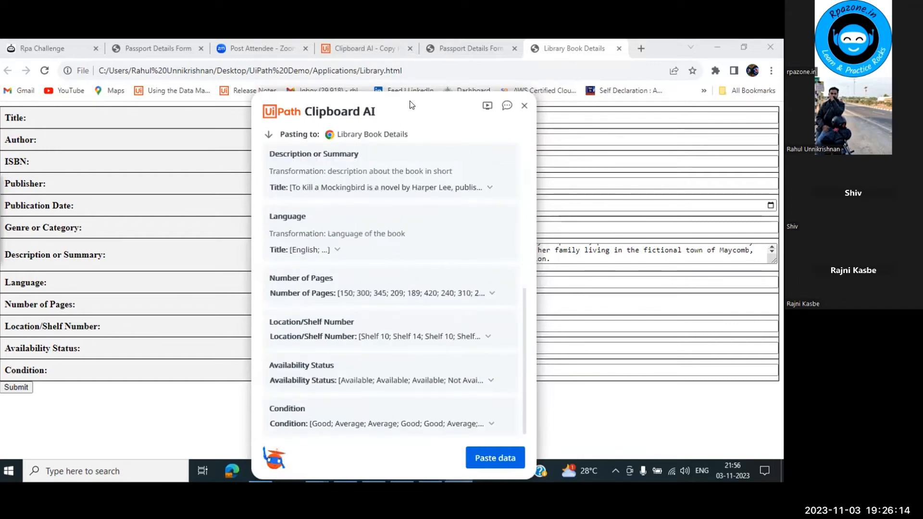
drag(410, 101, 578, 88)
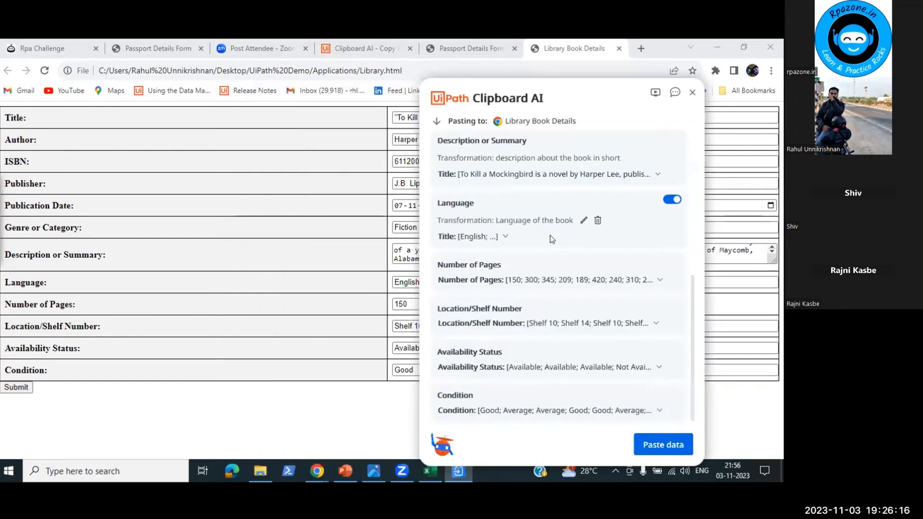
scroll(550, 235, up, 5)
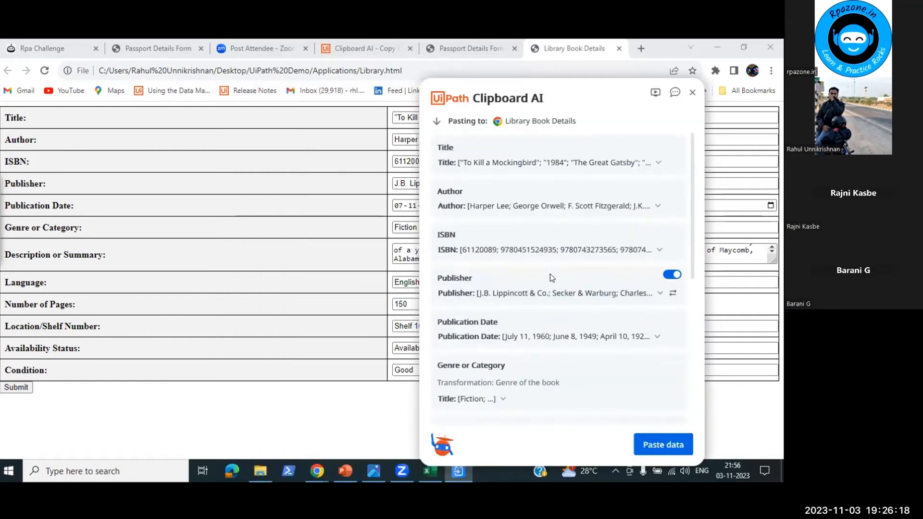
scroll(550, 275, down, 5)
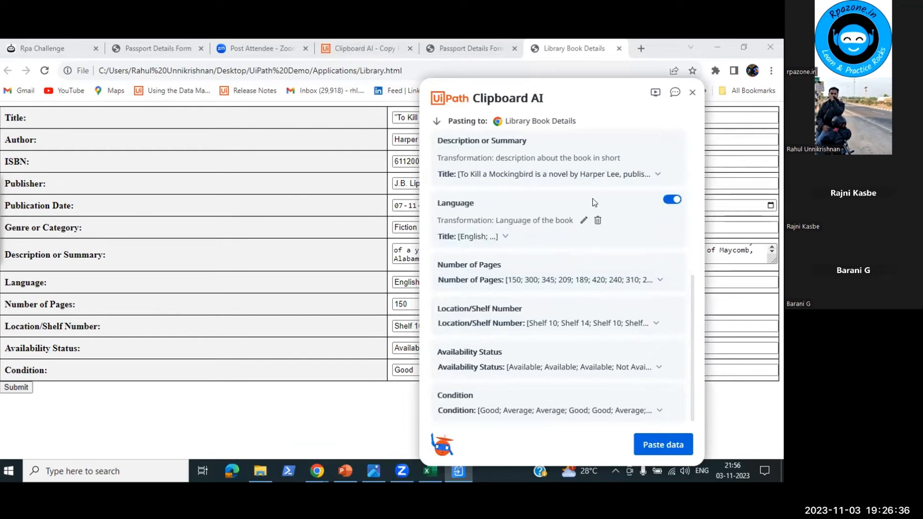
Paste the "1984" and "The Great Gatsby" records into the Library Book Details form with Clipboard AI, submitting between them, and close its dialog.
click(664, 443)
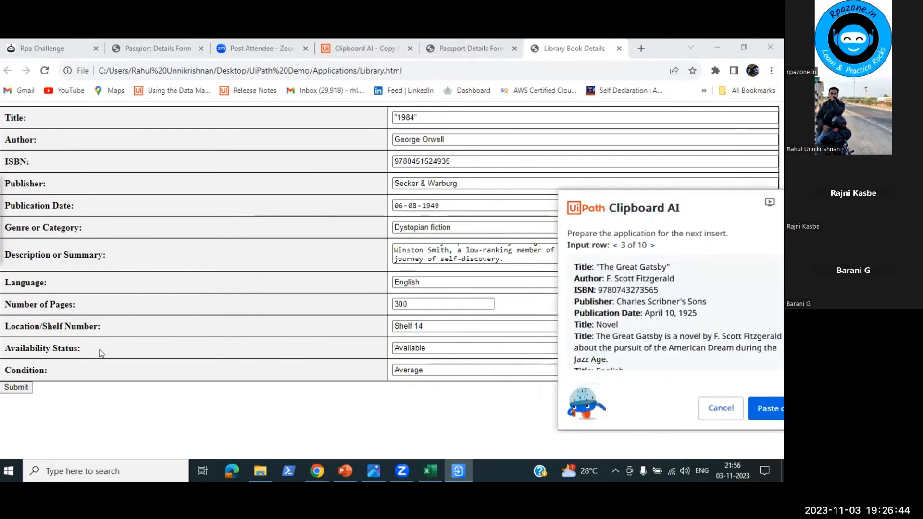
click(15, 389)
click(495, 340)
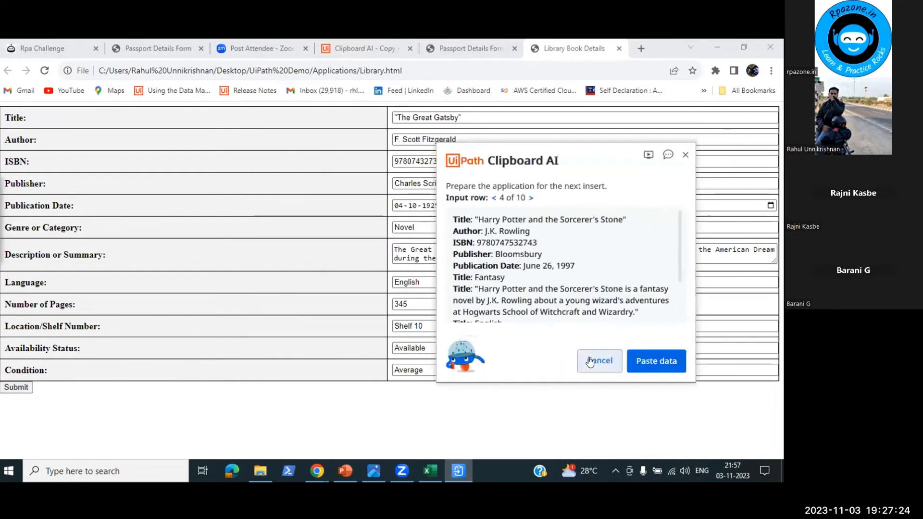
click(686, 156)
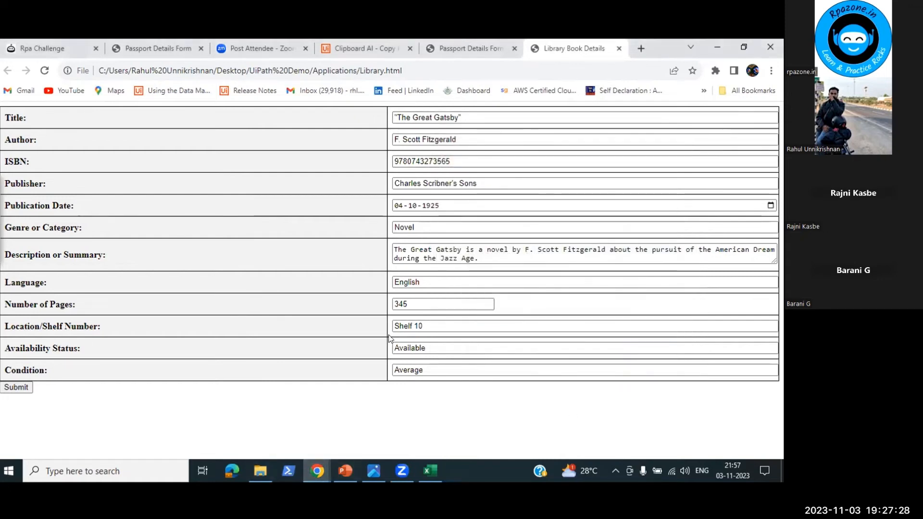
mouse_move(3, 224)
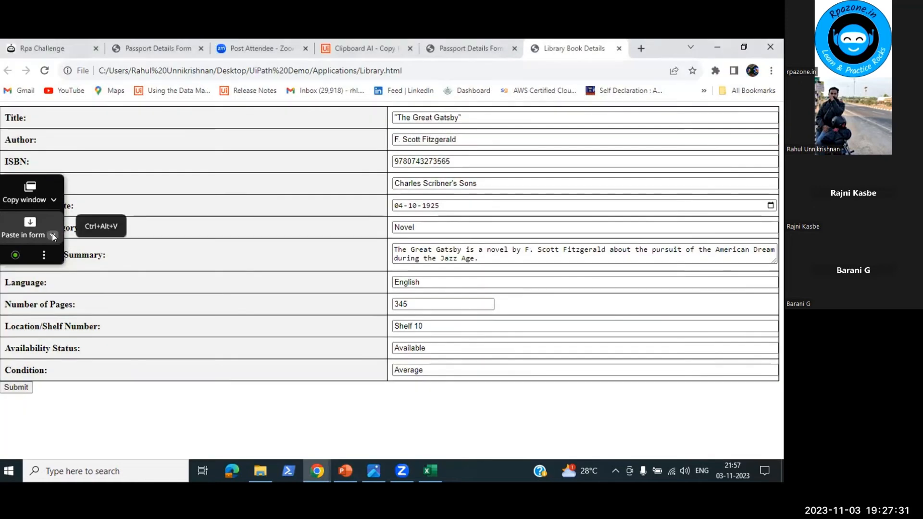
click(53, 200)
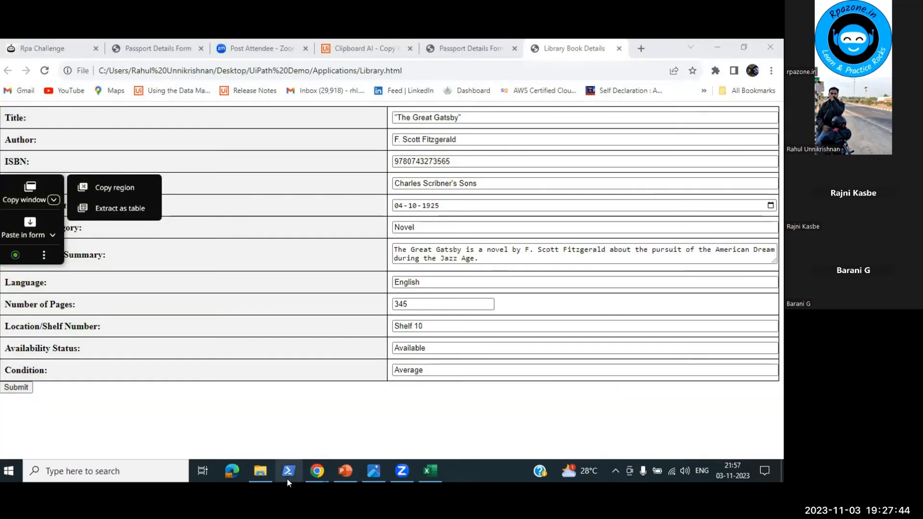
click(316, 470)
click(268, 425)
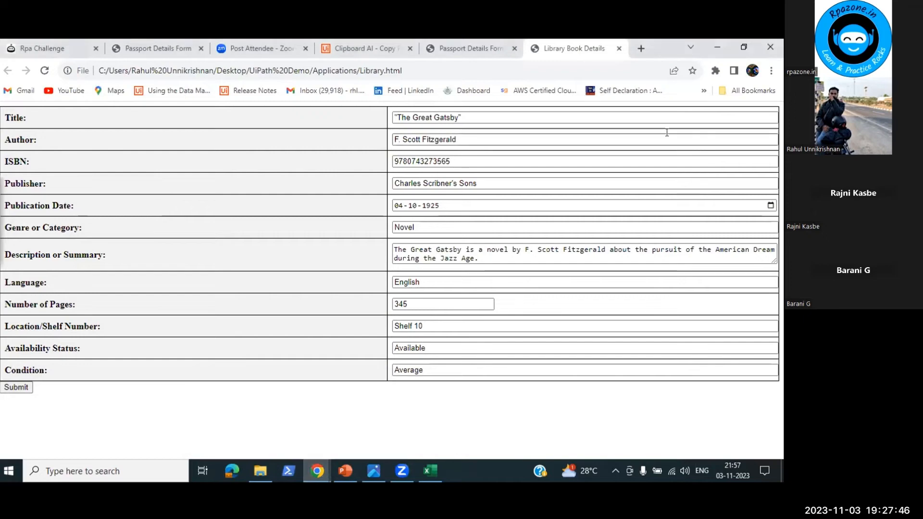
Open Flipkart's IPHONE 15 search results in a new browser tab and view them in a maximized window.
click(744, 47)
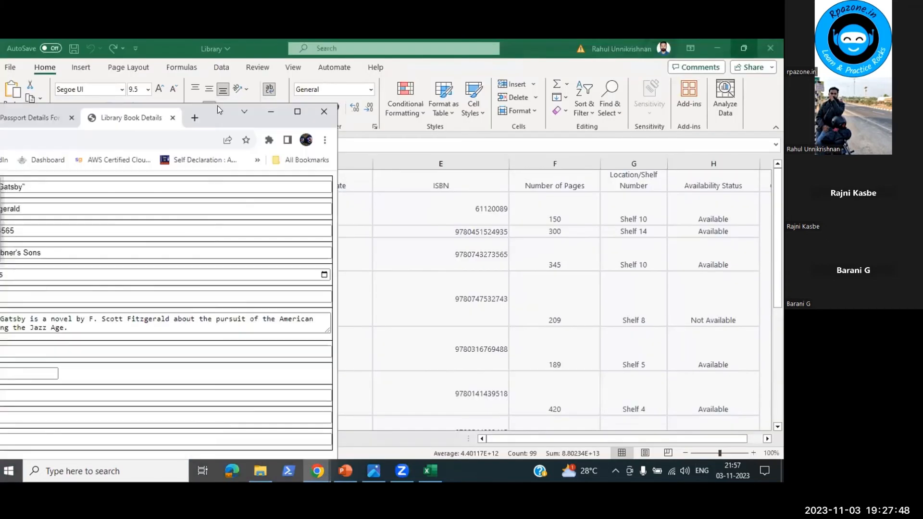
click(197, 116)
text(flip)
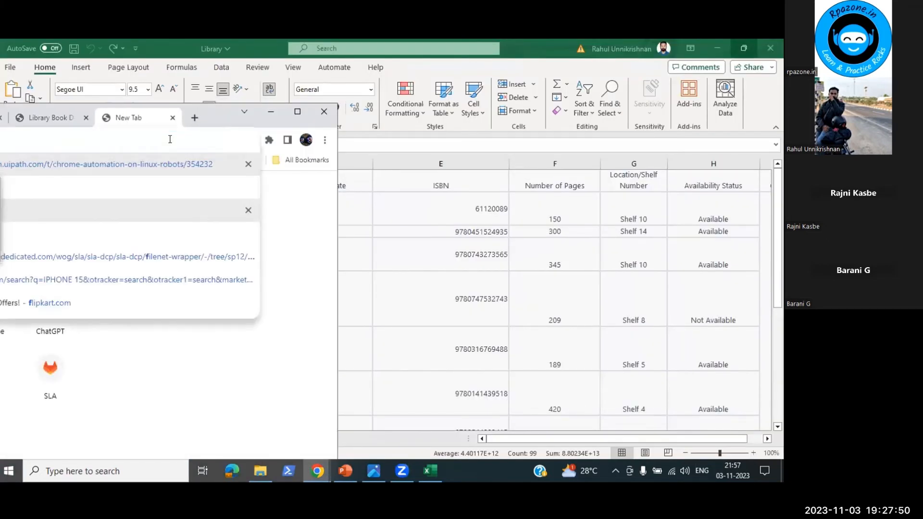
click(97, 275)
click(297, 115)
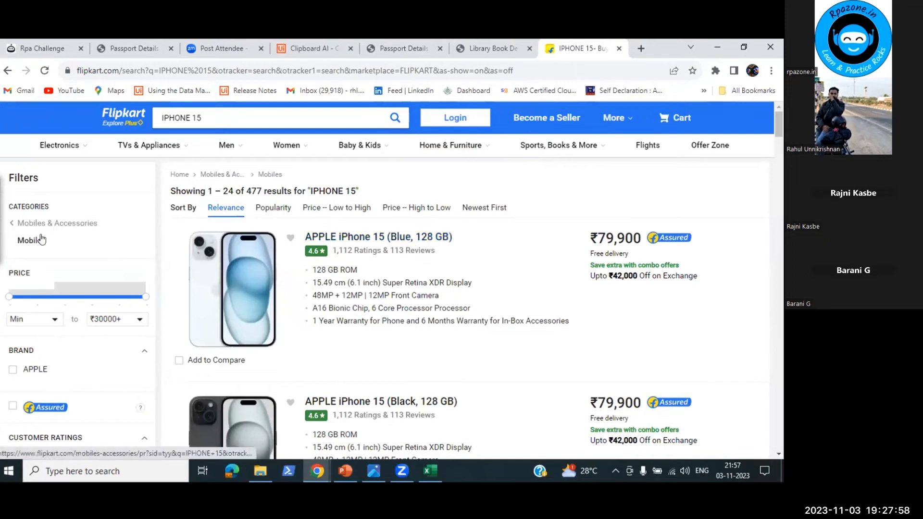
Start a Clipboard AI table extraction on the IPHONE 15 results page.
mouse_move(2, 226)
click(53, 200)
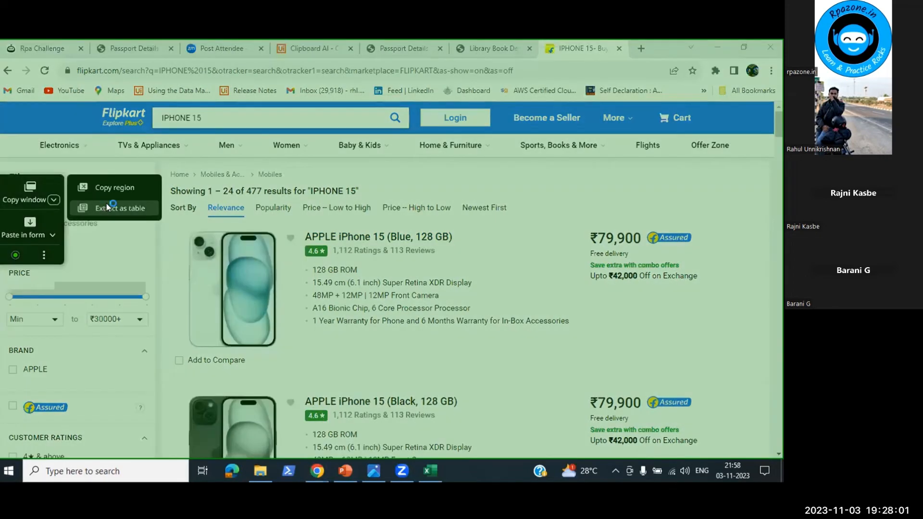
click(107, 205)
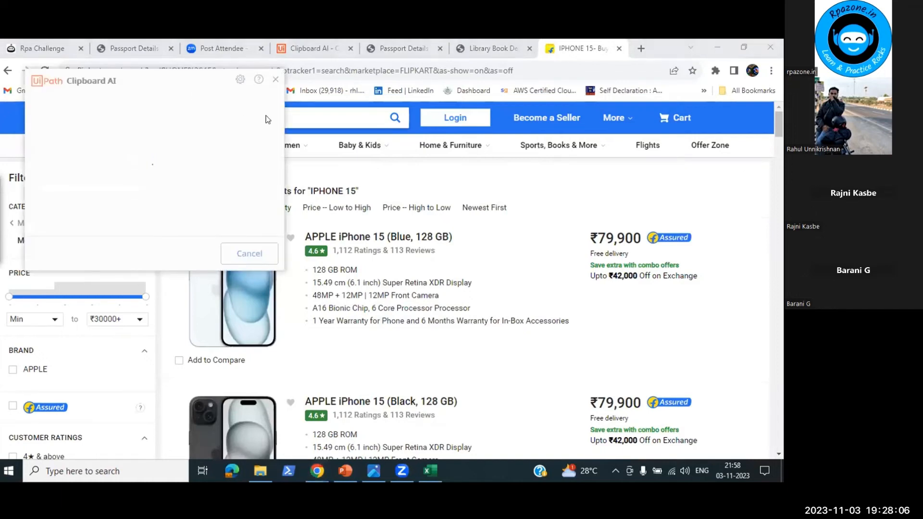
mouse_move(208, 162)
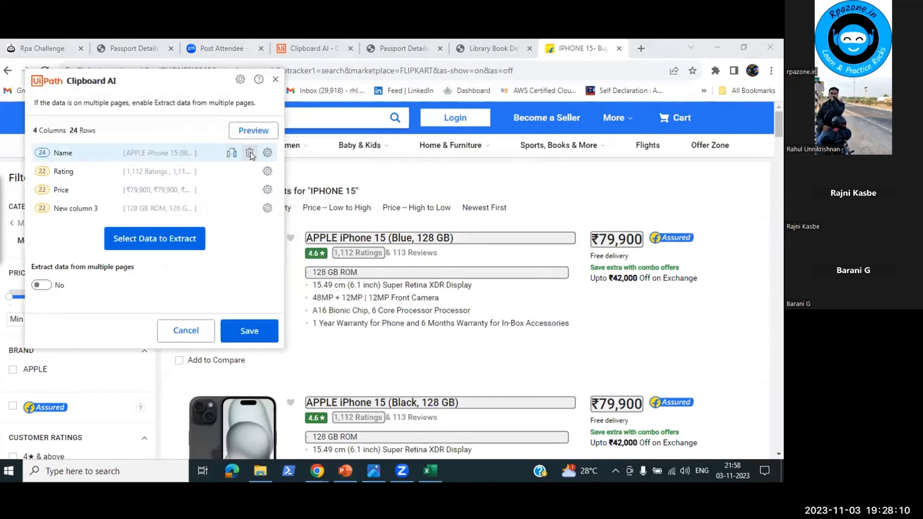
Remove the suggested Name, New column 3, Price and Rating columns from the table extraction.
click(250, 153)
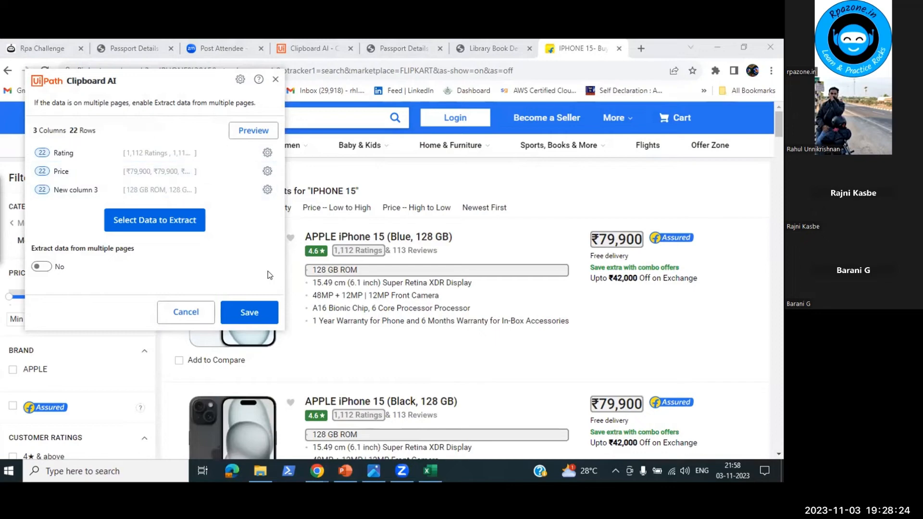
mouse_move(395, 154)
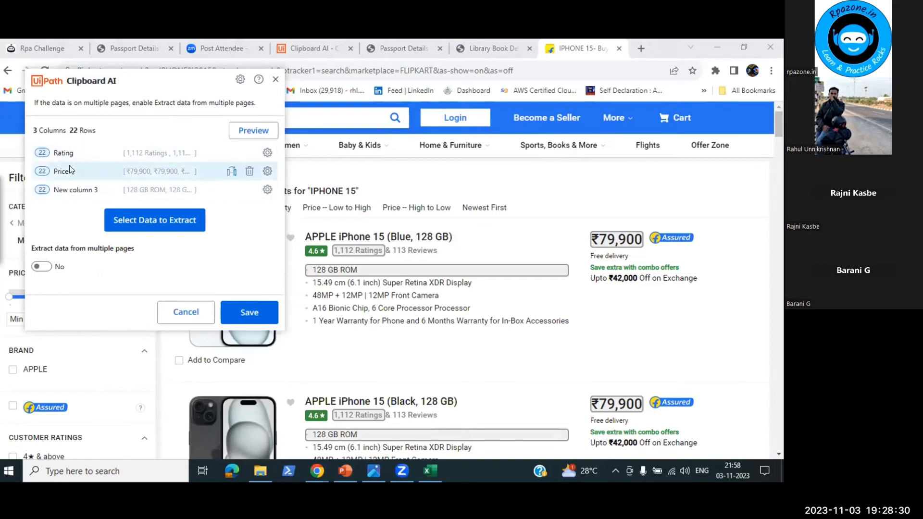
click(249, 190)
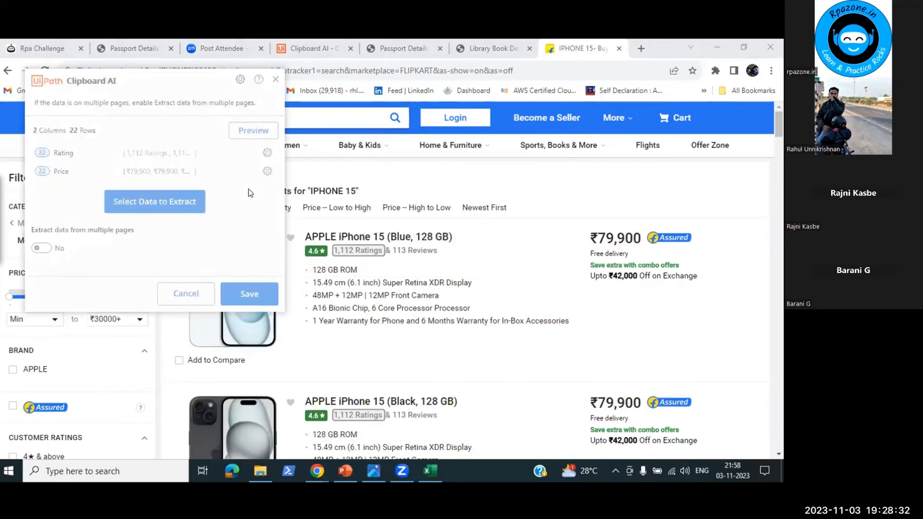
click(249, 171)
click(249, 154)
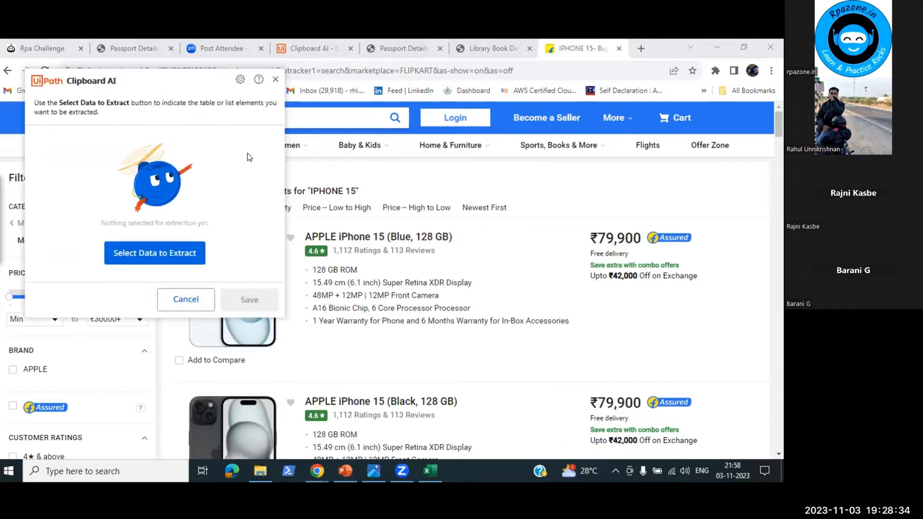
Add the product name text as an extraction column, using the APPLE iPhone 15 (Blue, 128 GB) title as target.
click(128, 259)
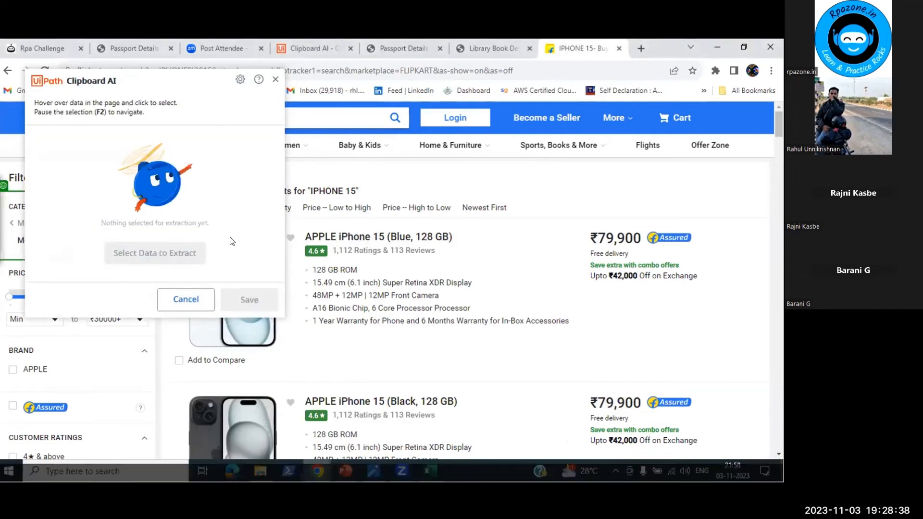
click(359, 235)
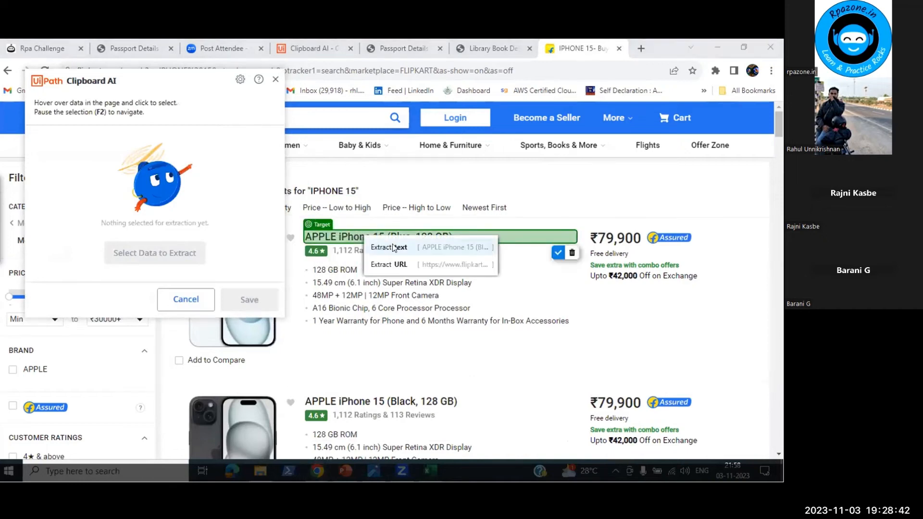
click(390, 246)
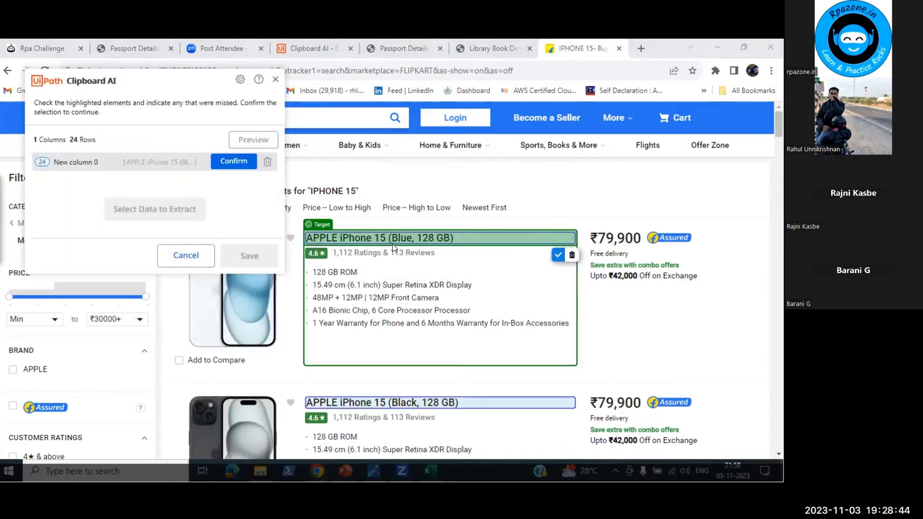
click(231, 161)
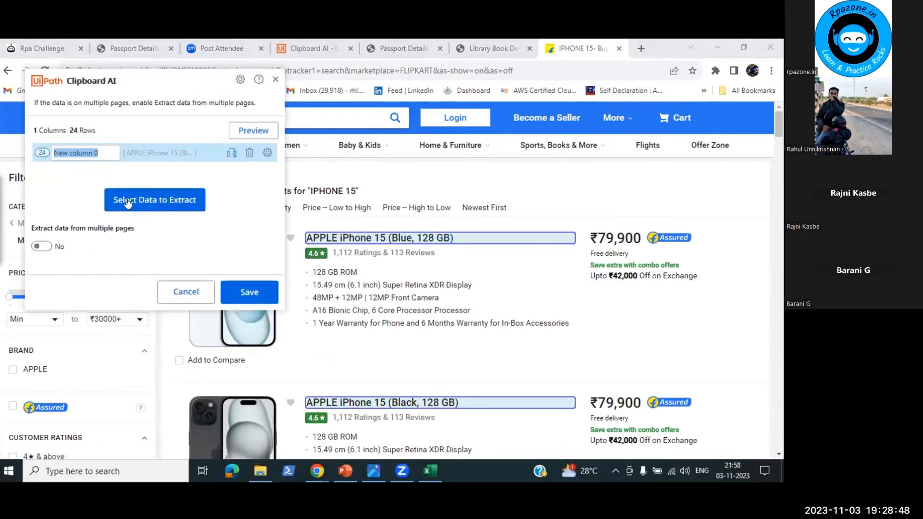
Add the product price text as a second extraction column, using the first listing's price as target.
click(128, 202)
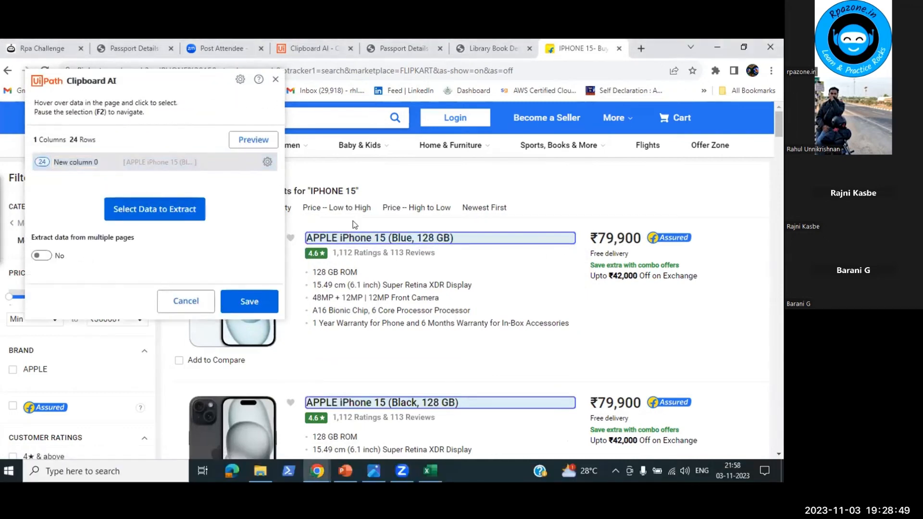
click(621, 245)
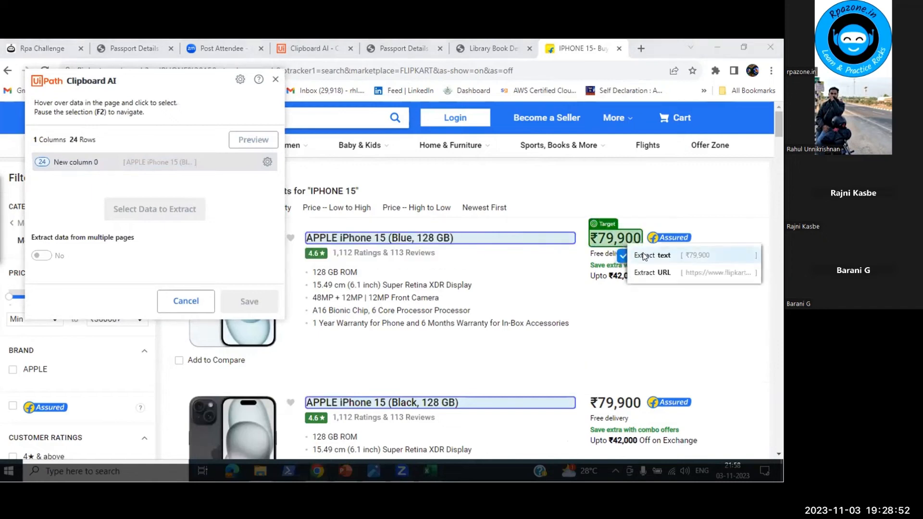
click(645, 256)
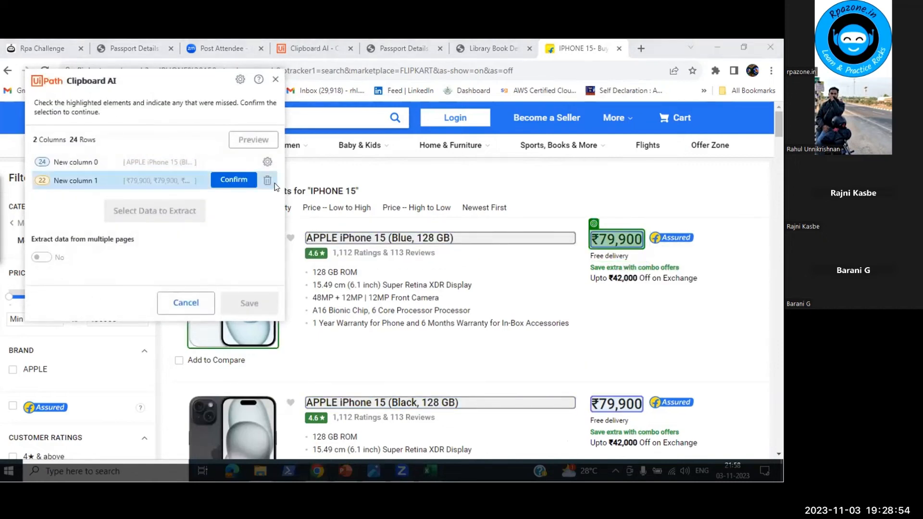
click(234, 180)
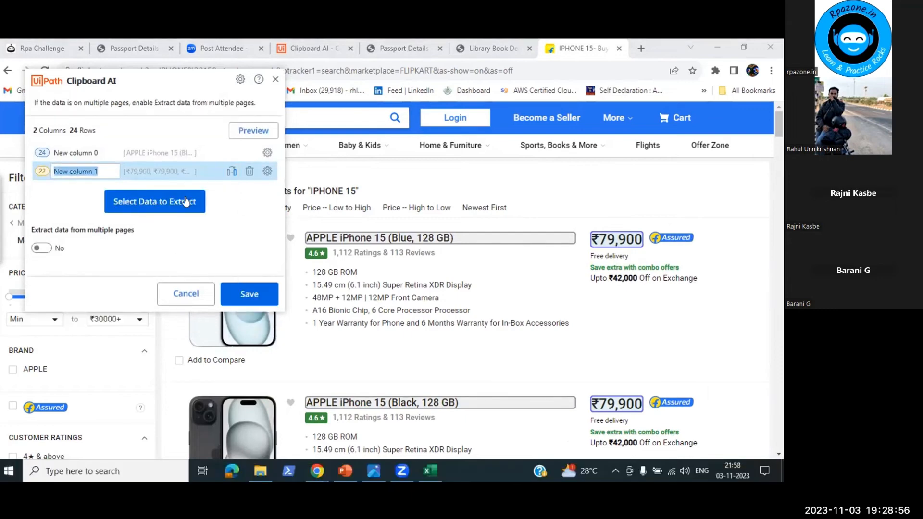
Preview the extracted names and prices, and save the extraction so the table is copied.
click(255, 130)
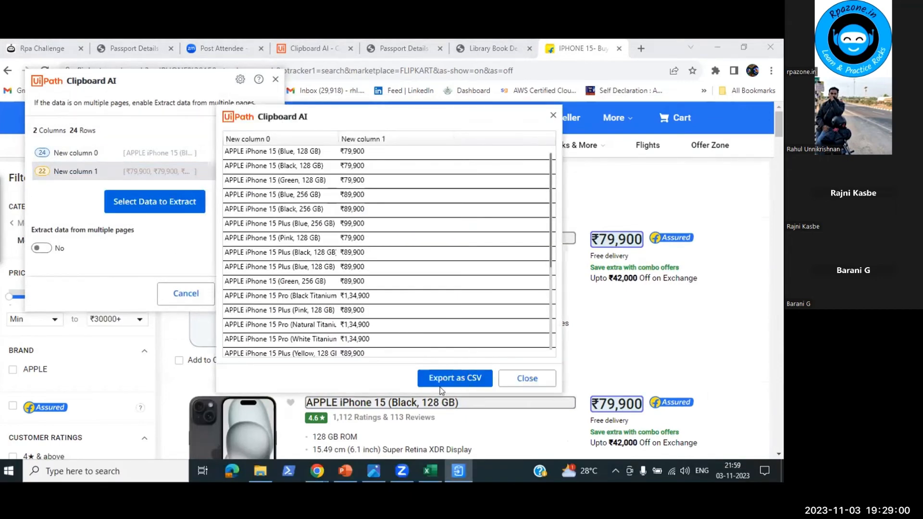
click(526, 379)
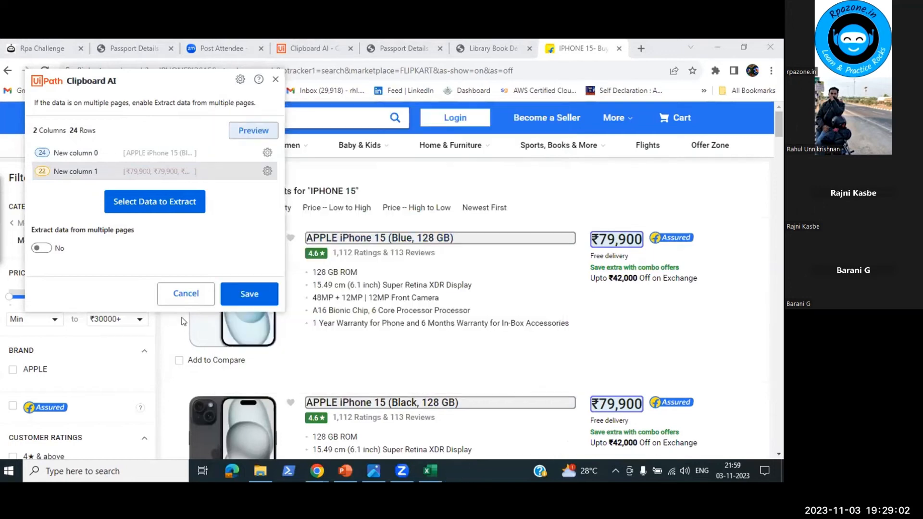
click(251, 290)
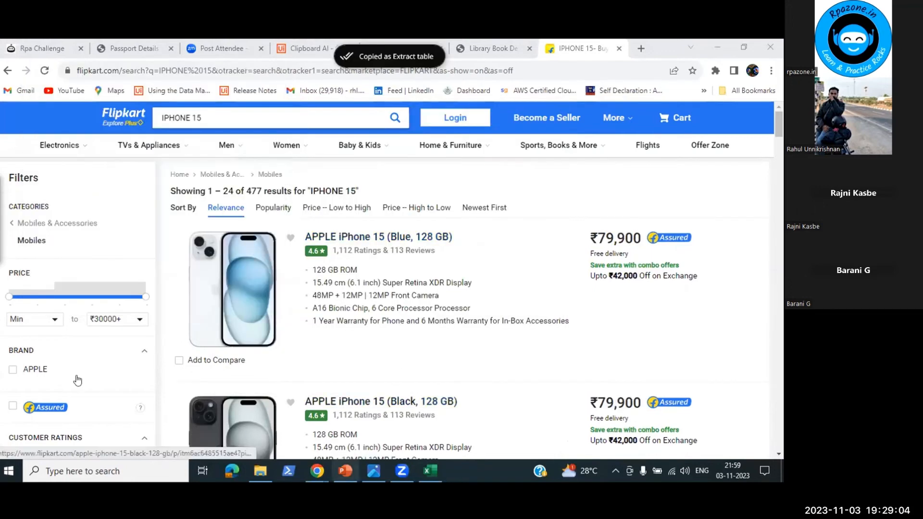
Switch to the Library workbook in Excel and paste the extracted table into Sheet3 at A1 with Clipboard AI.
click(424, 472)
click(109, 438)
click(151, 438)
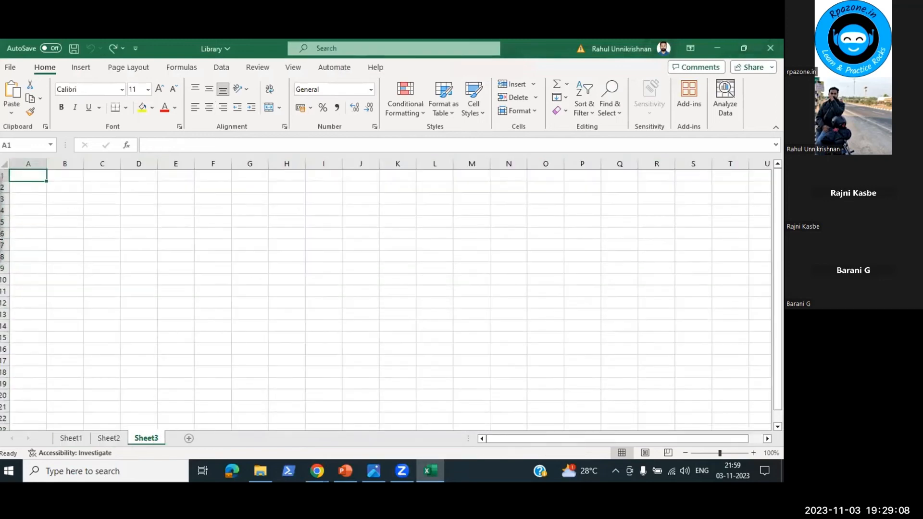
click(26, 224)
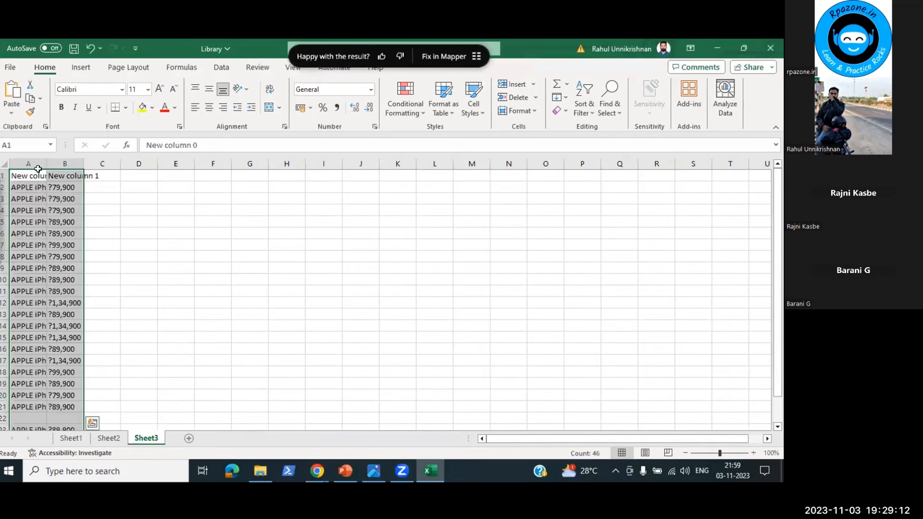
Autofit columns A and B on Sheet3 so the pasted iPhone names and prices show in full, and deselect the table.
double_click(42, 159)
double_click(223, 163)
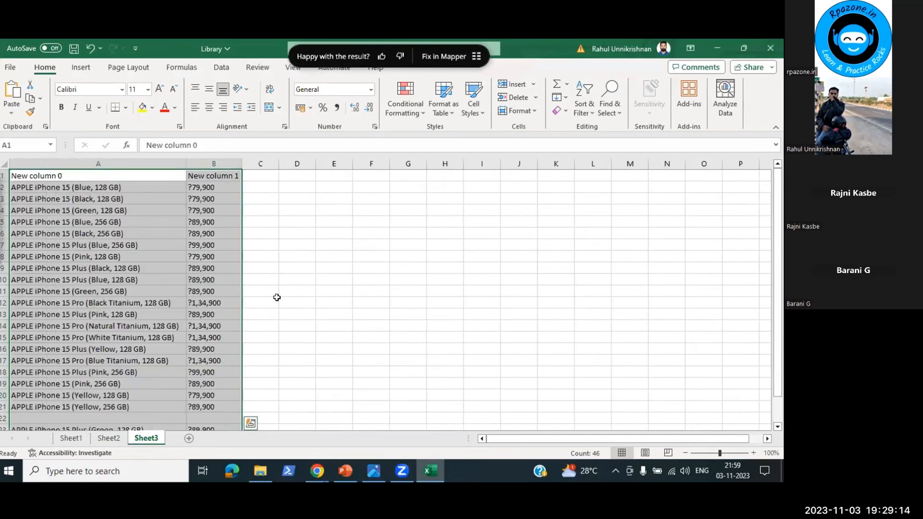
click(298, 243)
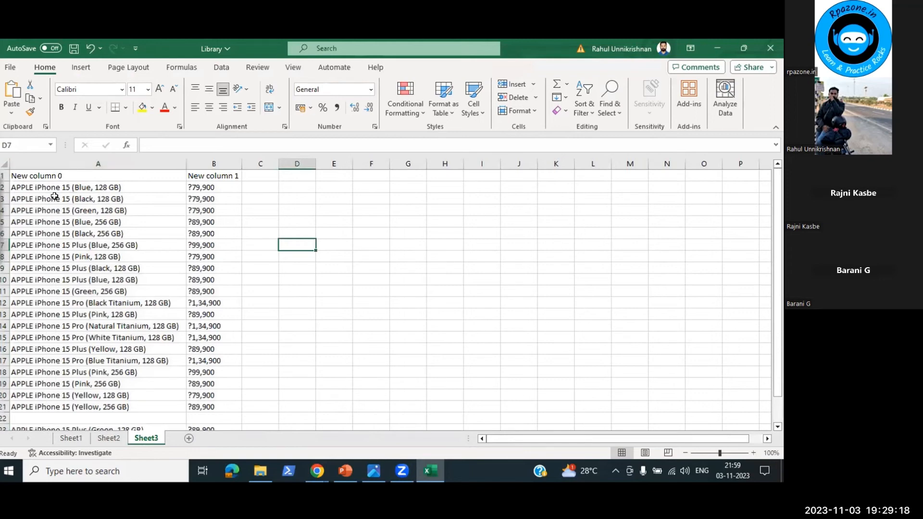
mouse_move(4, 222)
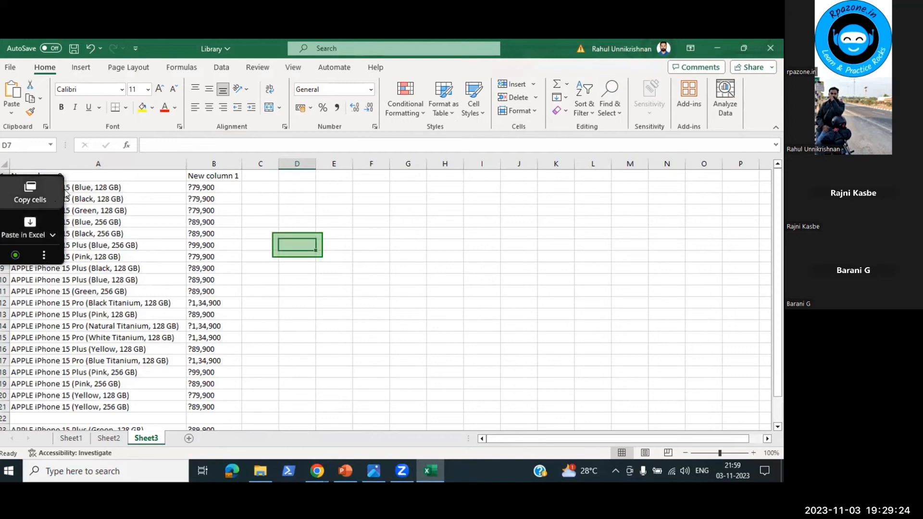
click(259, 219)
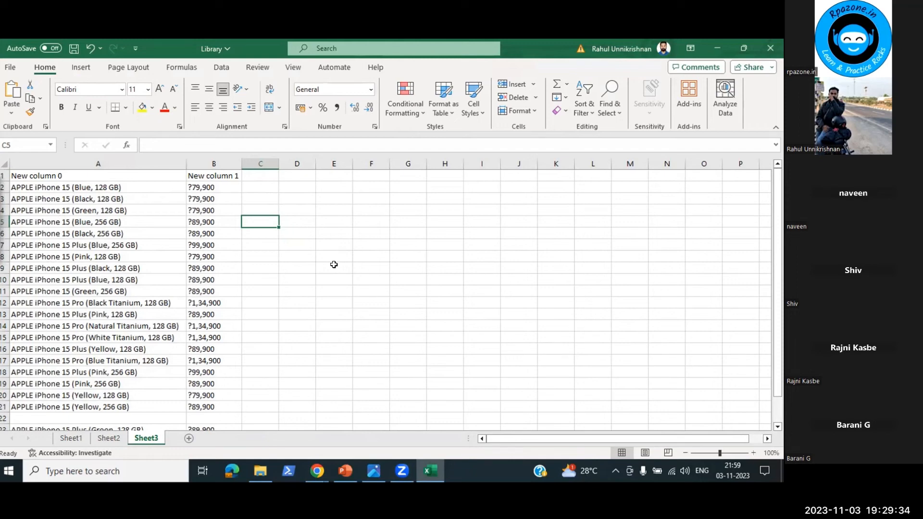
Switch to the UiPath Clipboard AI presentation in PowerPoint and show the closing Thank You slide.
click(345, 471)
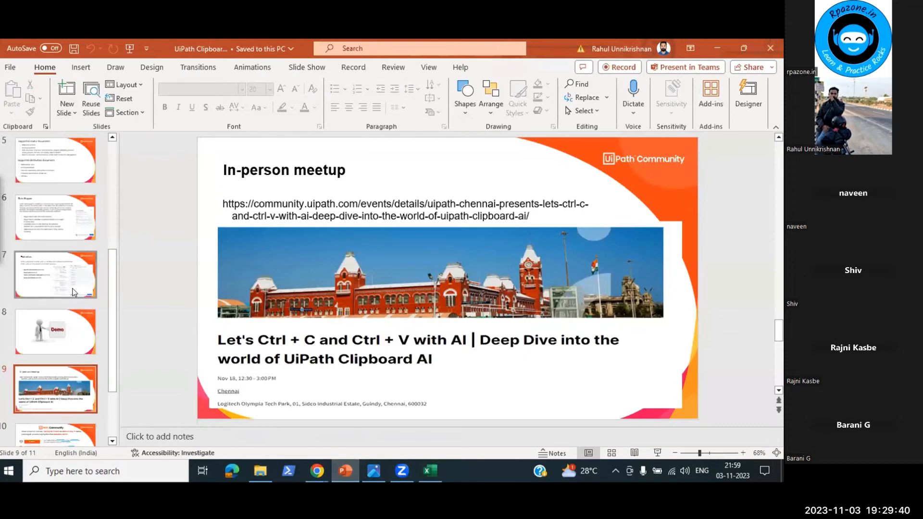
scroll(74, 289, down, 1)
scroll(73, 288, down, 3)
click(65, 360)
key(Down)
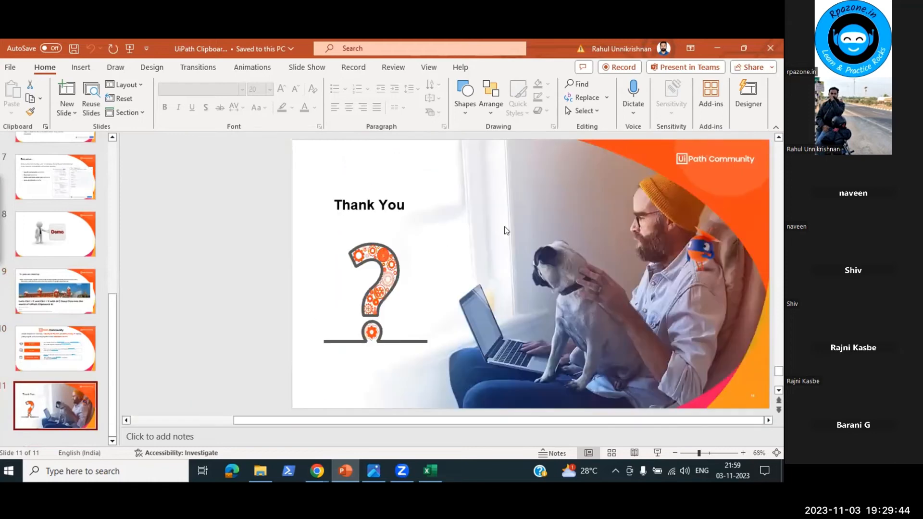
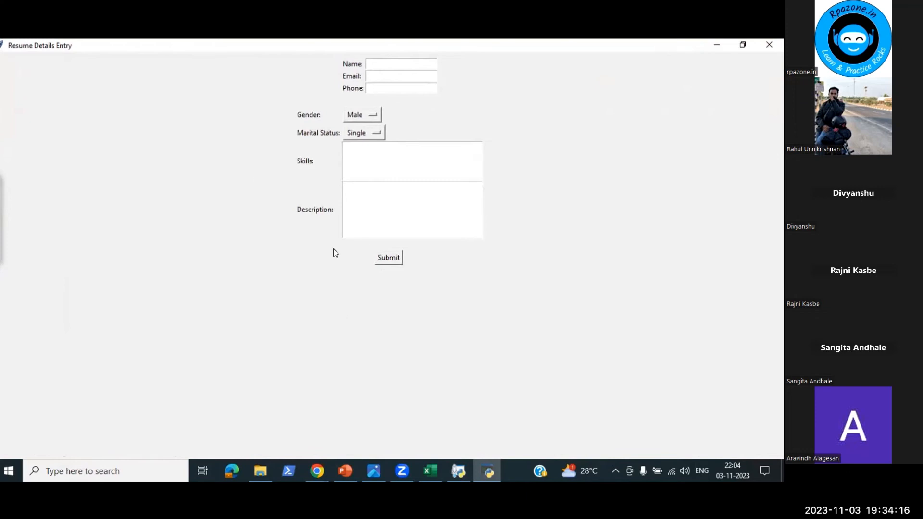
mouse_move(8, 234)
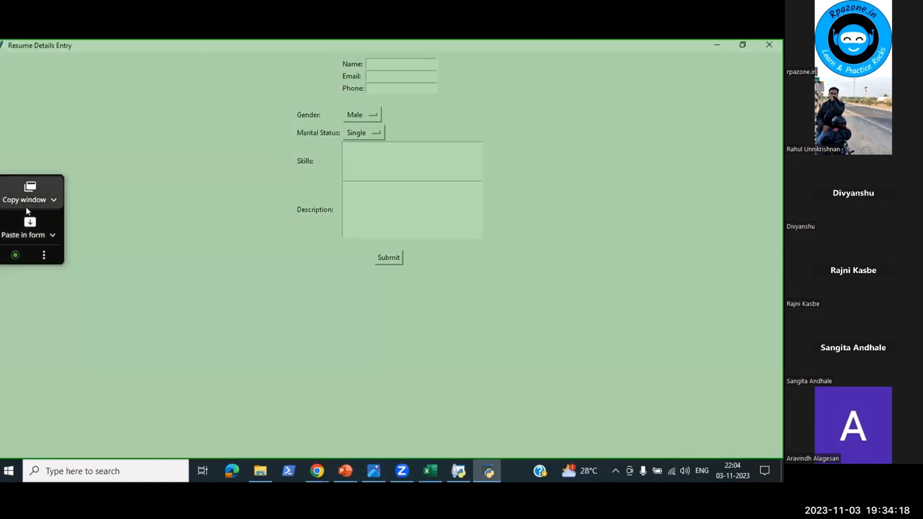
click(33, 189)
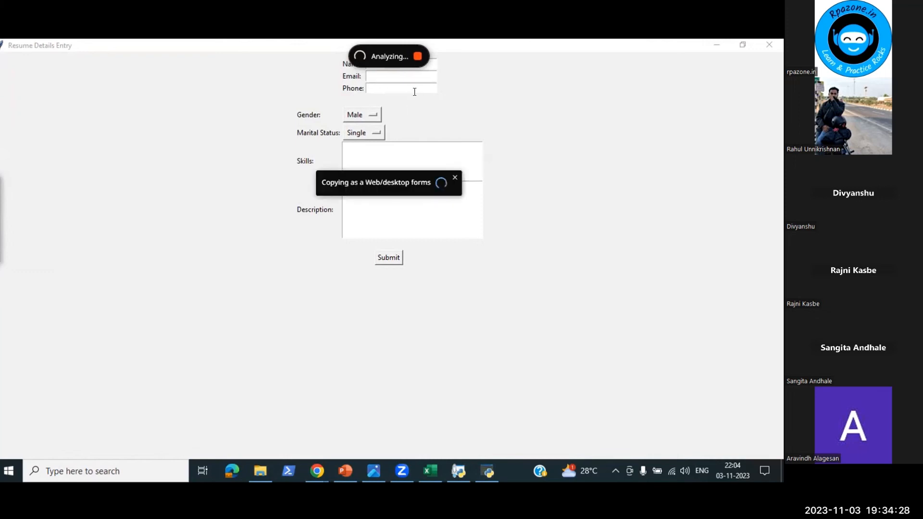
click(417, 58)
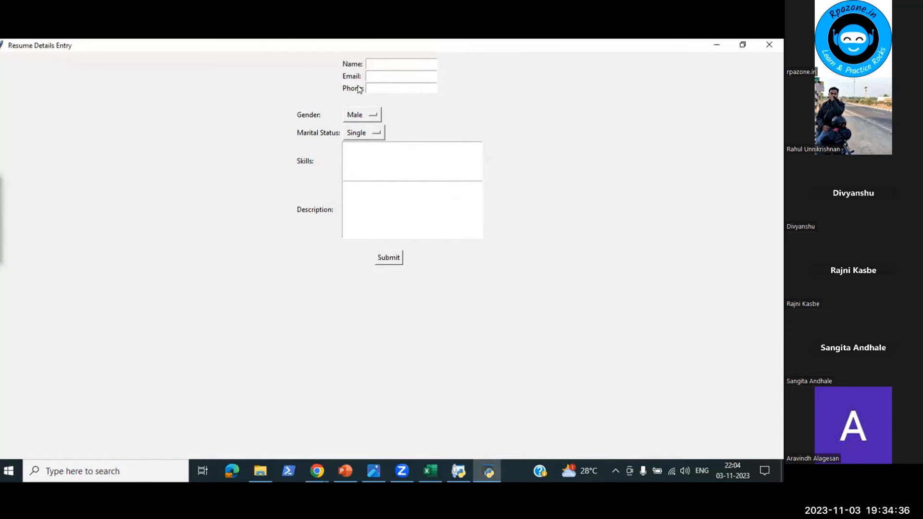
key(alt+Tab)
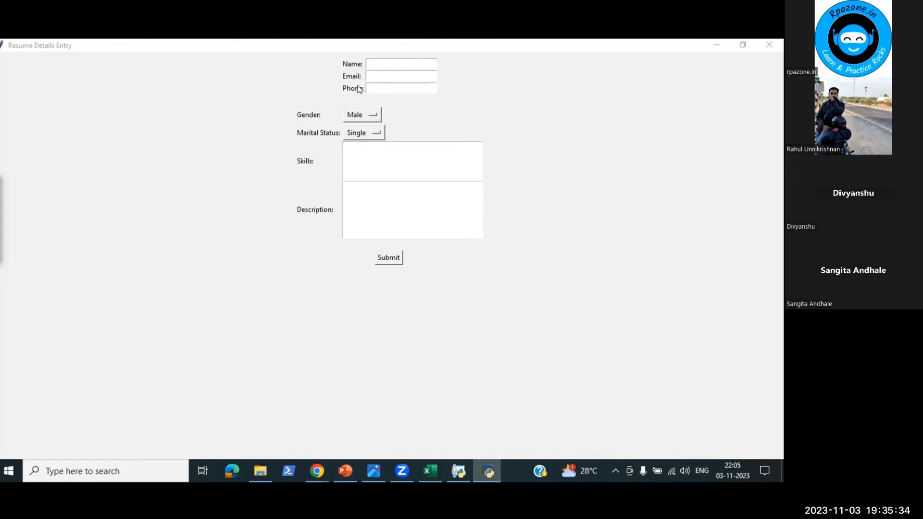
Review Clipboard AI's general preferences and its profile and license plan in the settings, and close them without saving.
mouse_move(2, 219)
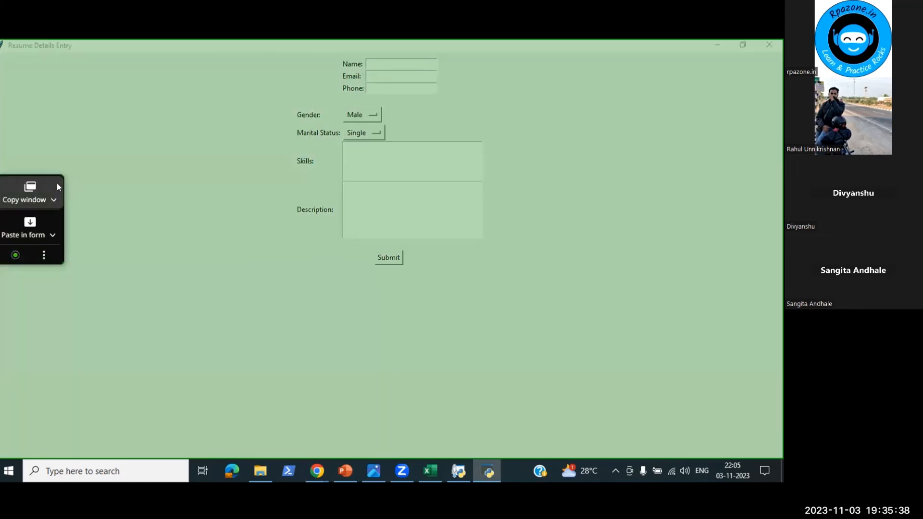
click(45, 256)
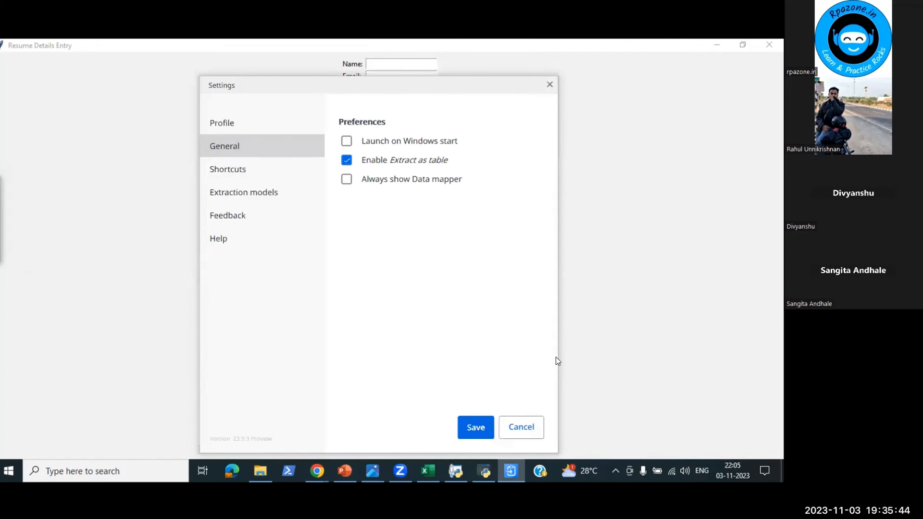
click(528, 431)
mouse_move(1, 231)
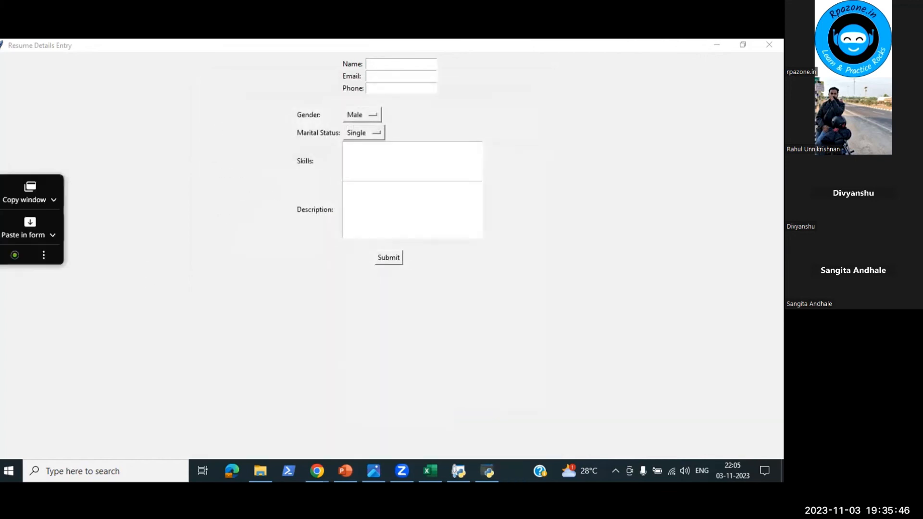
click(16, 255)
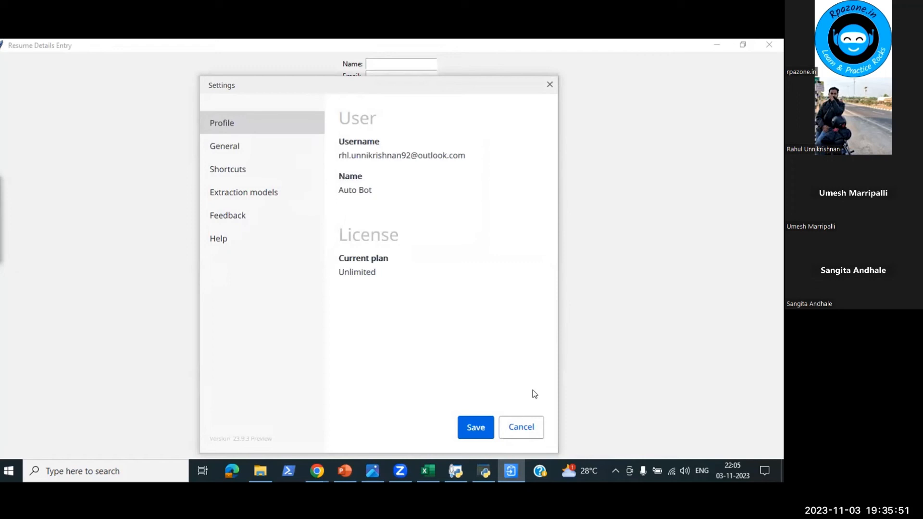
click(529, 426)
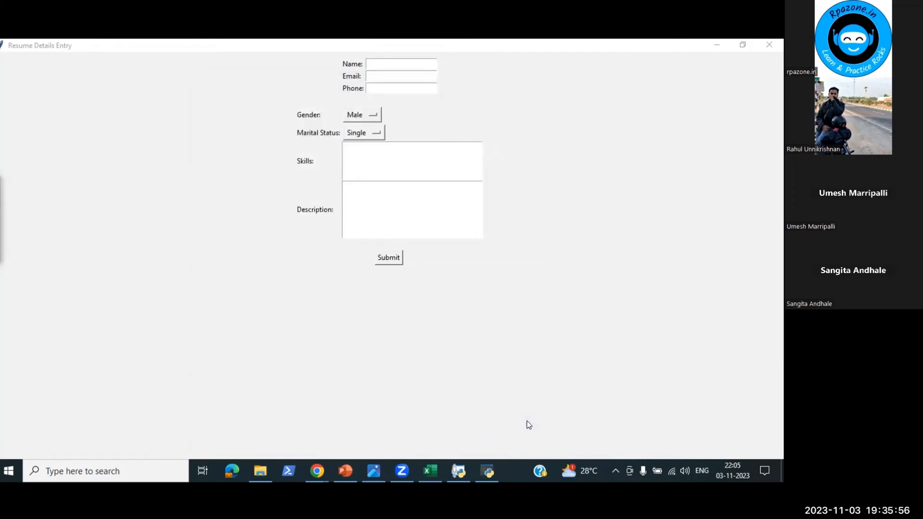
Switch to the RPA Challenge page in Chrome and replace the filled form with a fresh empty one.
mouse_move(313, 470)
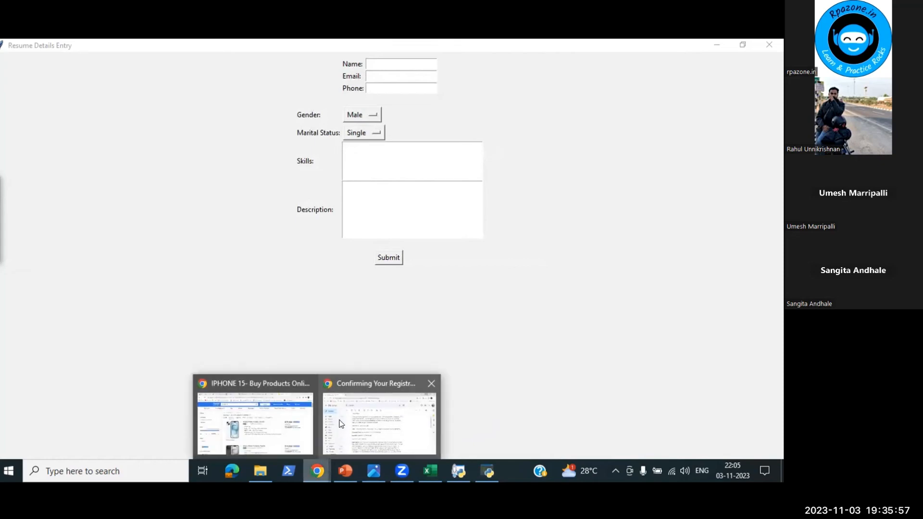
click(269, 423)
click(52, 50)
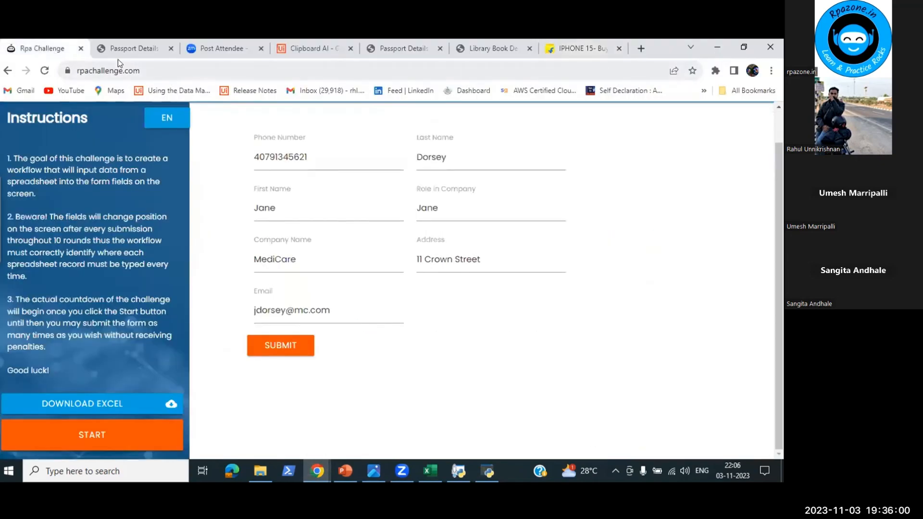
key(ctrl+l)
key(Return)
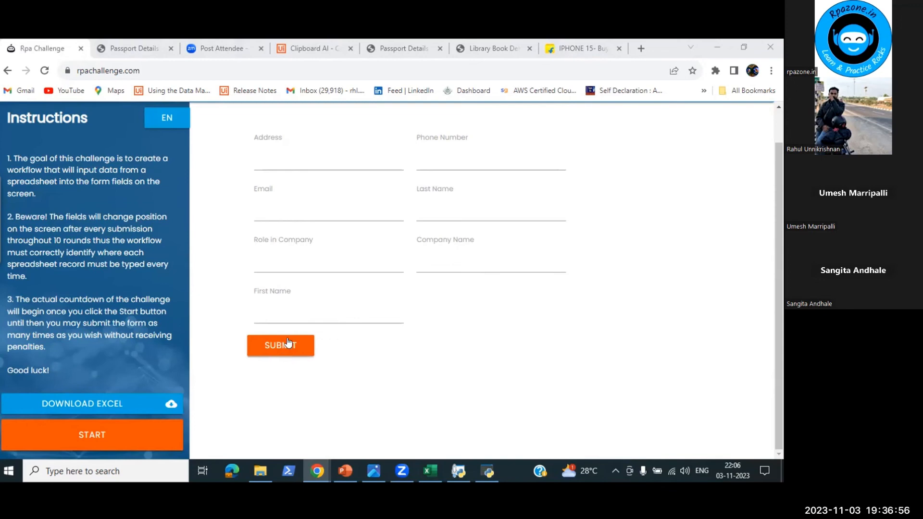
View Chrome's installed extensions, including the UiPath ones, and close the list.
click(327, 350)
click(715, 72)
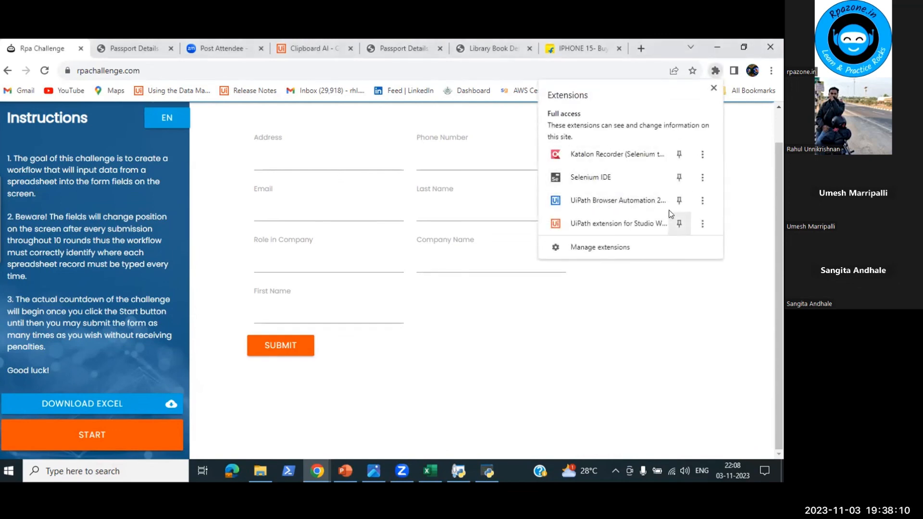
click(739, 233)
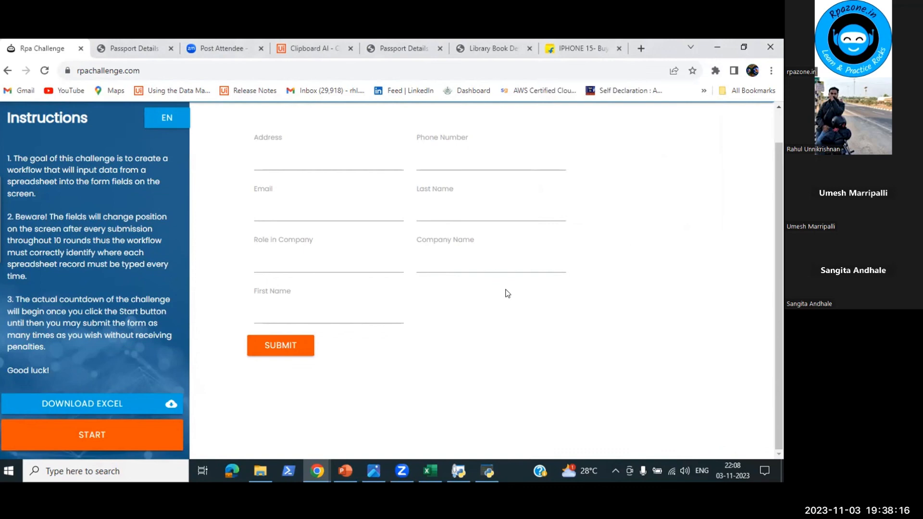
key(ctrl+shift+v)
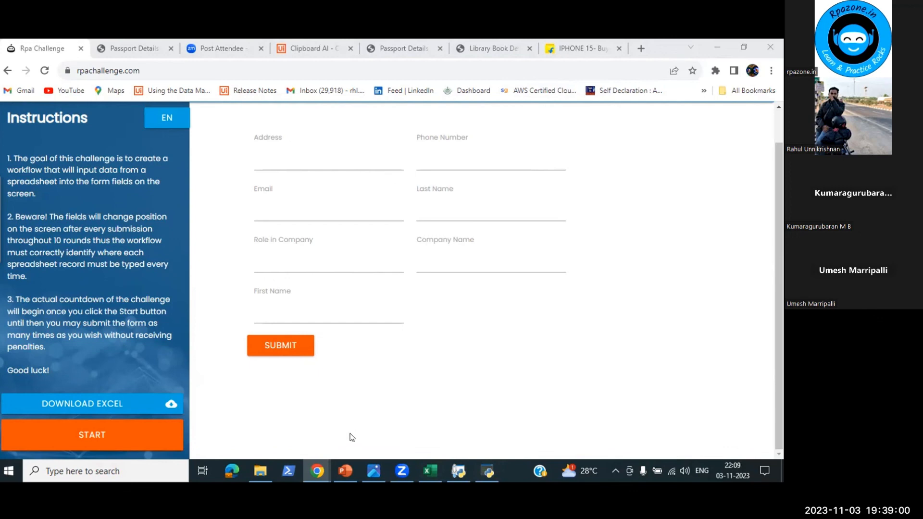
Shrink the browser window, move it fully into view, and search for the AutoBot channel in a new tab.
click(740, 48)
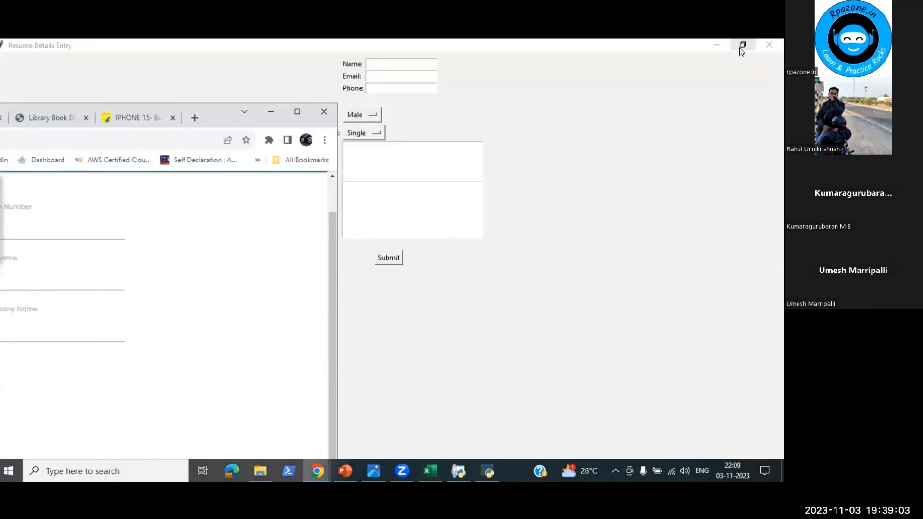
click(191, 118)
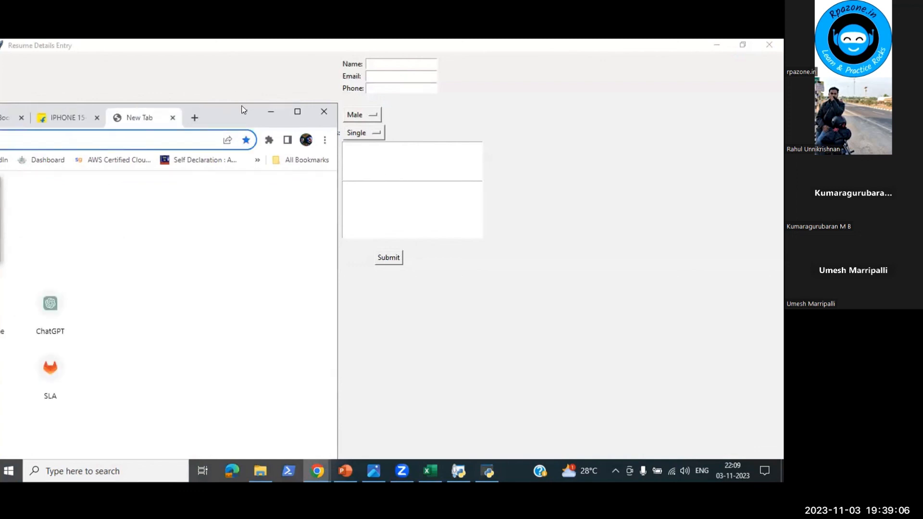
drag(236, 107, 488, 120)
text(auto)
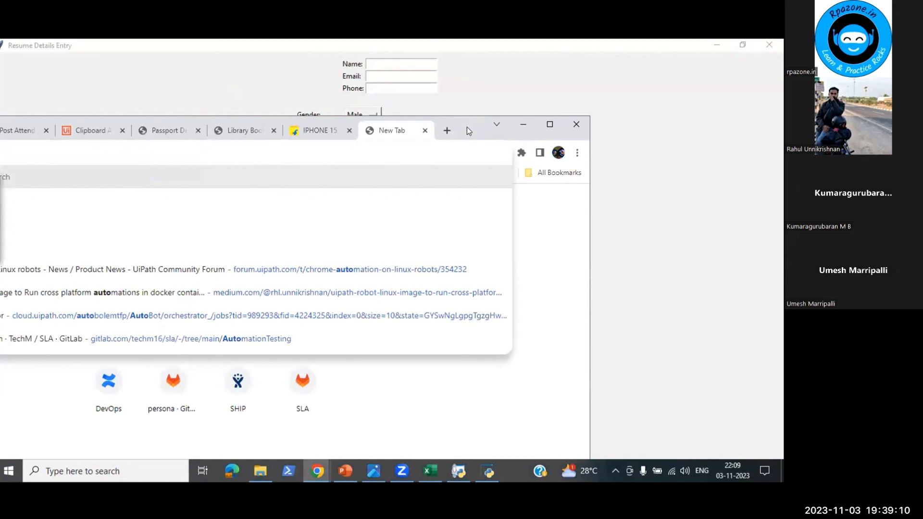
drag(466, 127, 702, 107)
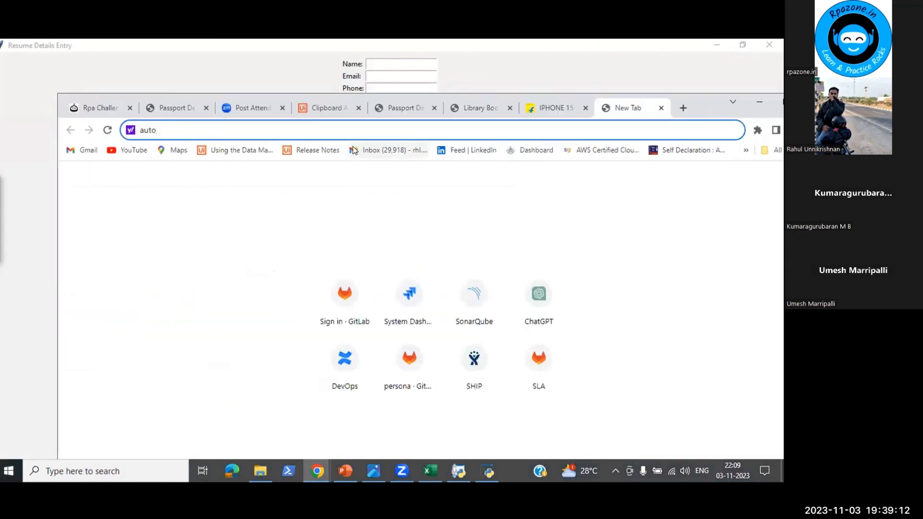
text(bot)
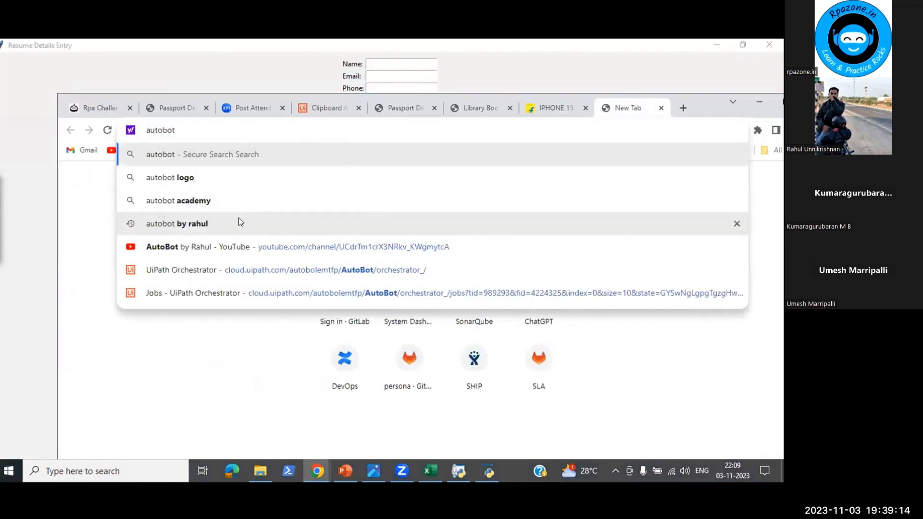
click(237, 222)
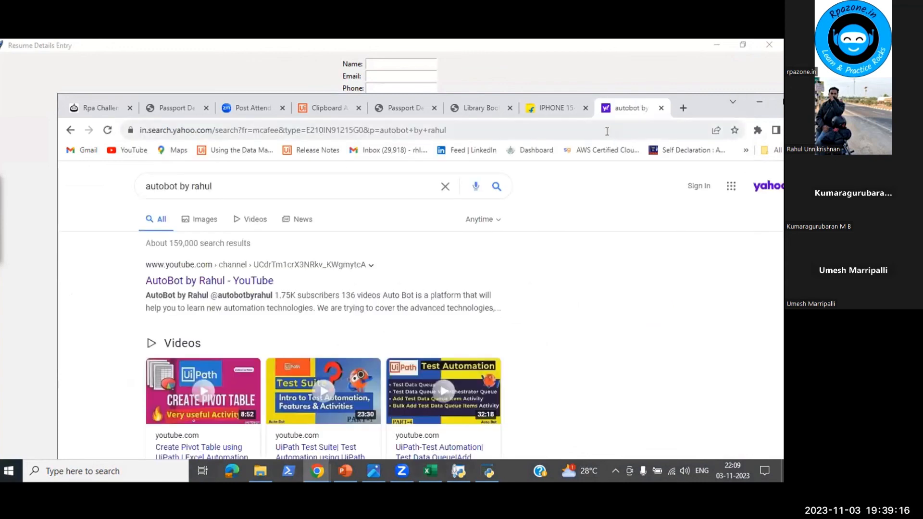
Open the AutoBot YouTube channel from the search results and select its web address.
click(208, 281)
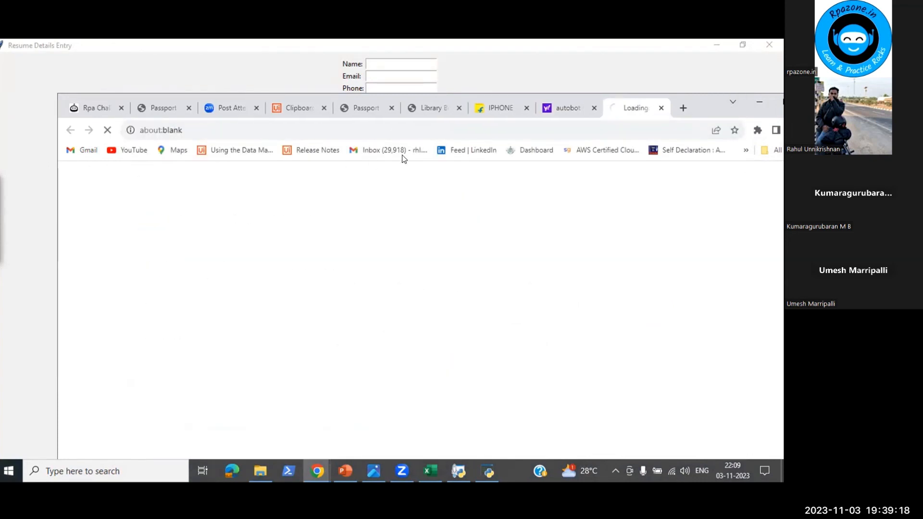
click(366, 128)
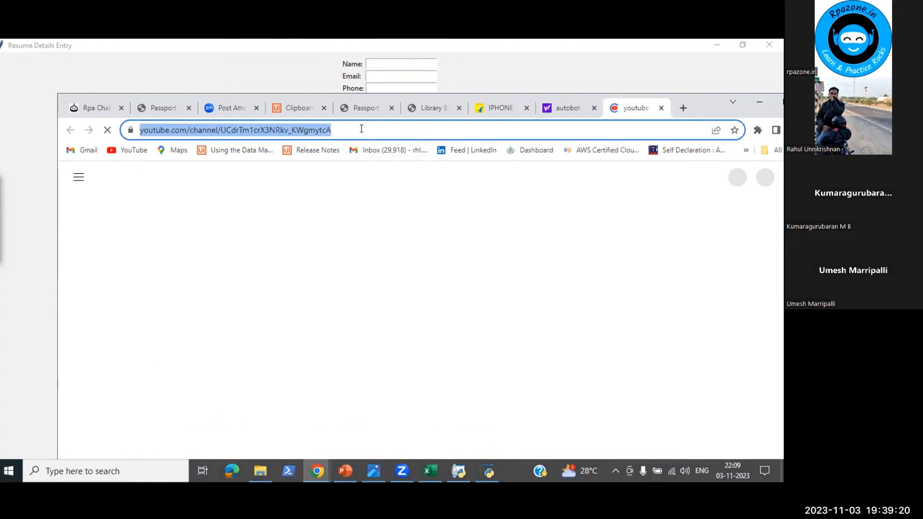
drag(699, 98, 662, 73)
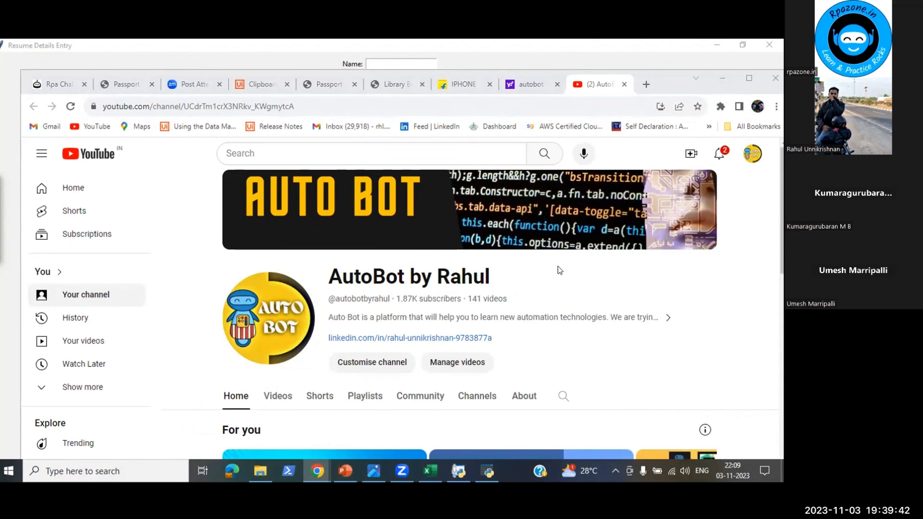
Open the YouTube notifications on the channel page and dismiss them.
click(643, 147)
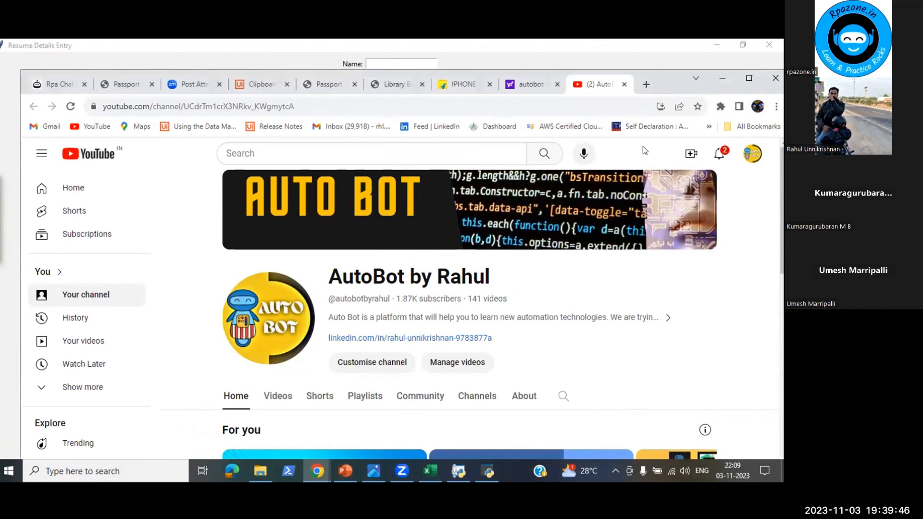
click(719, 153)
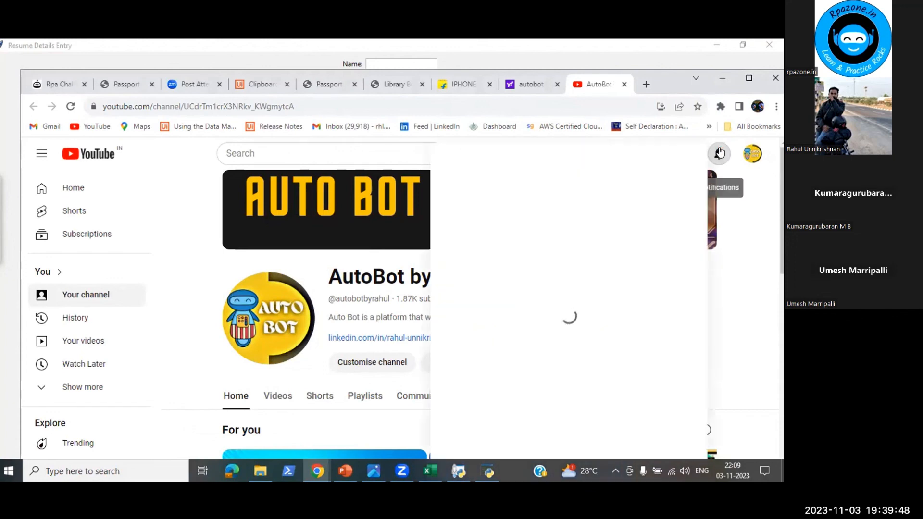
click(741, 229)
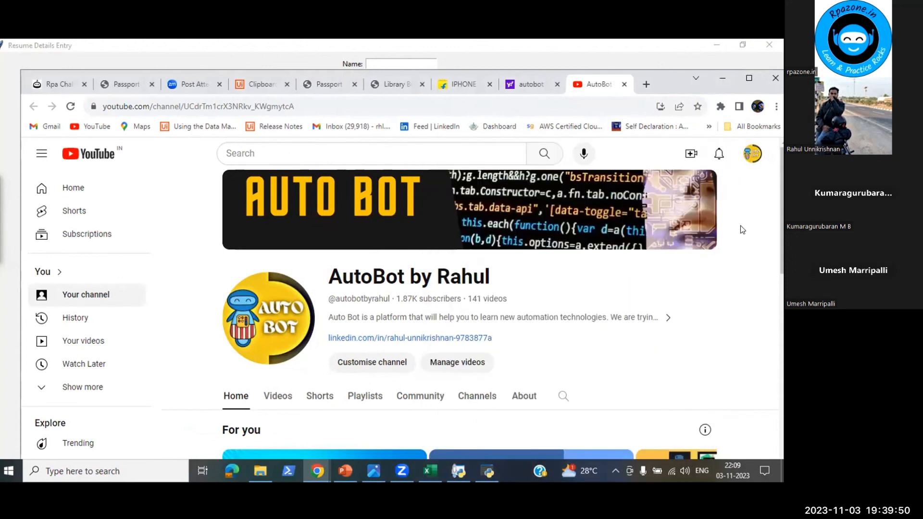
Maximize the browser, open the LinkedIn profile linked from the channel, and select its web address.
click(749, 79)
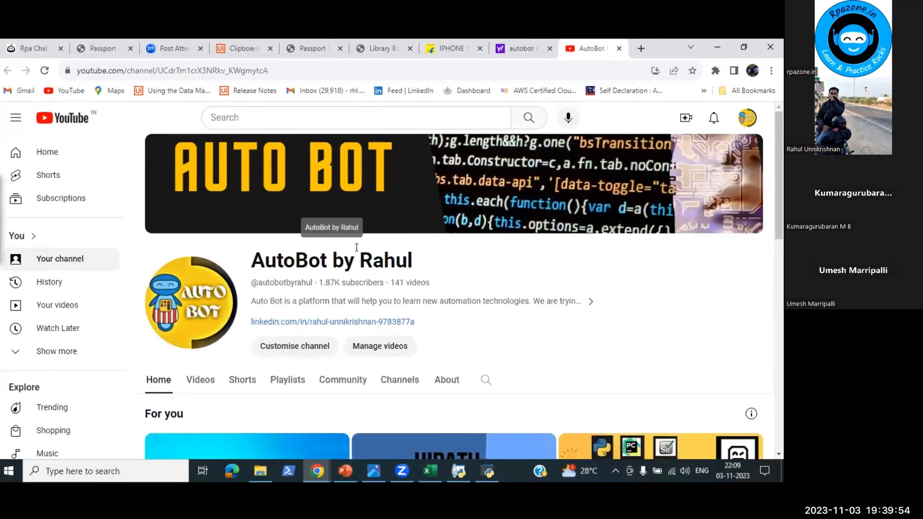
click(364, 322)
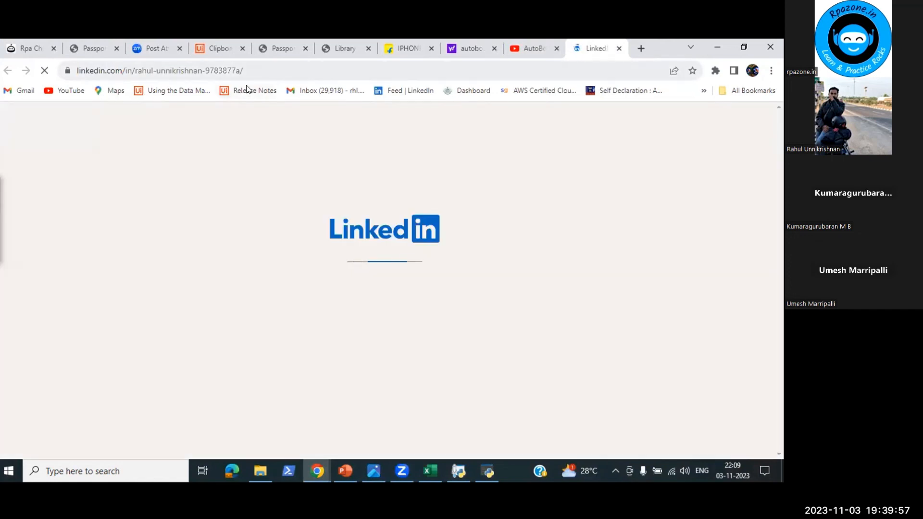
click(247, 76)
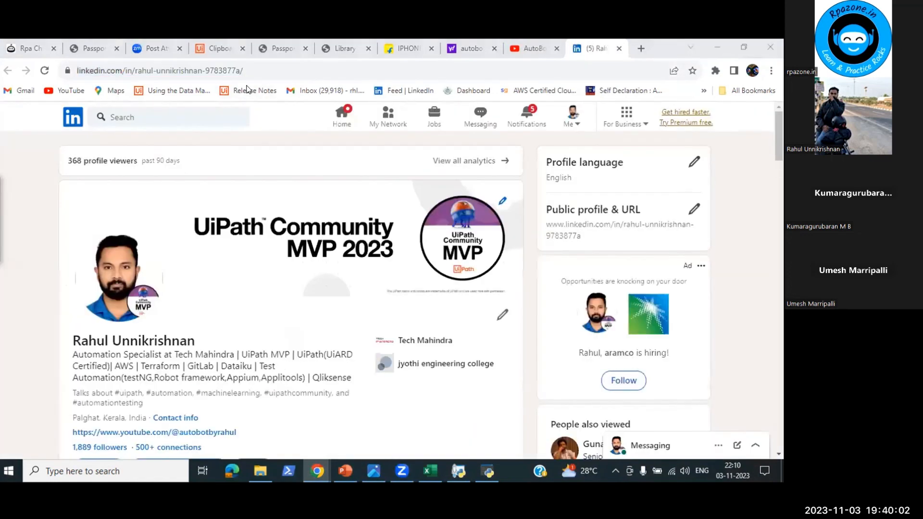
Close the Resume Details Entry form and minimize Chrome and the backup folder to return to the PowerPoint presentation.
click(713, 42)
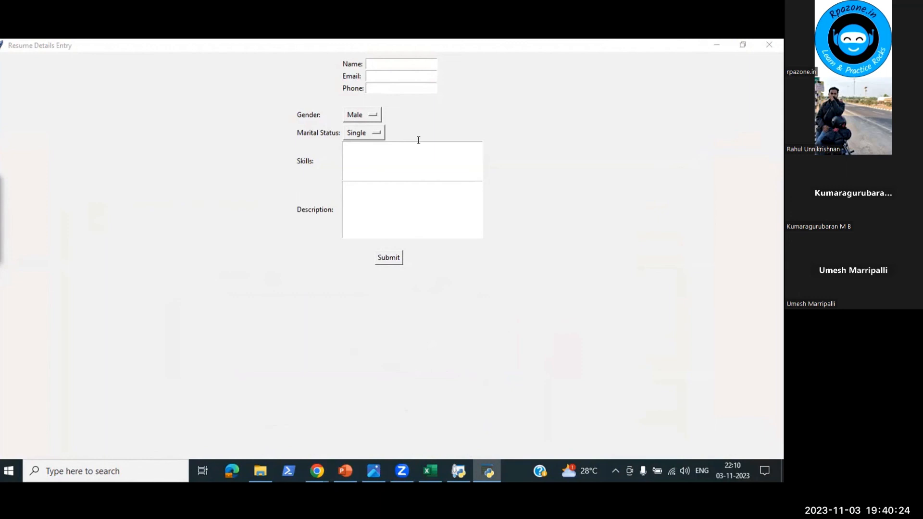
click(769, 49)
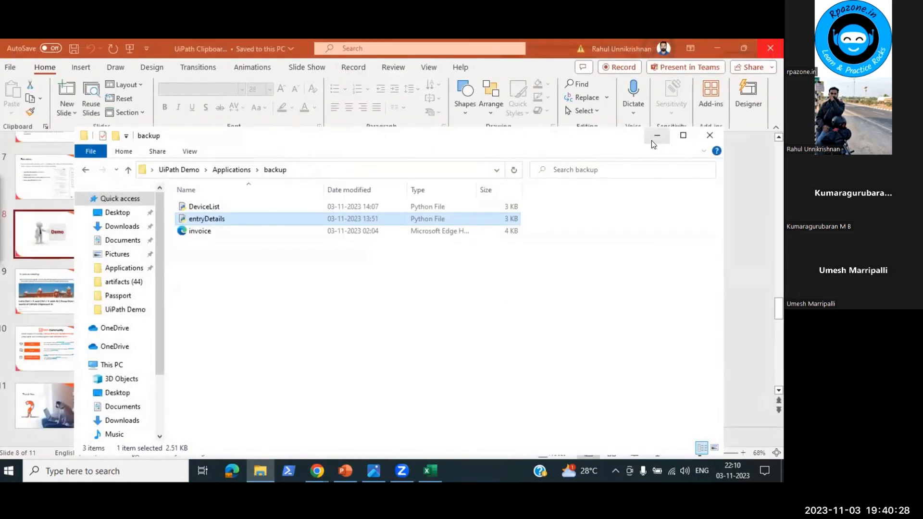
click(651, 141)
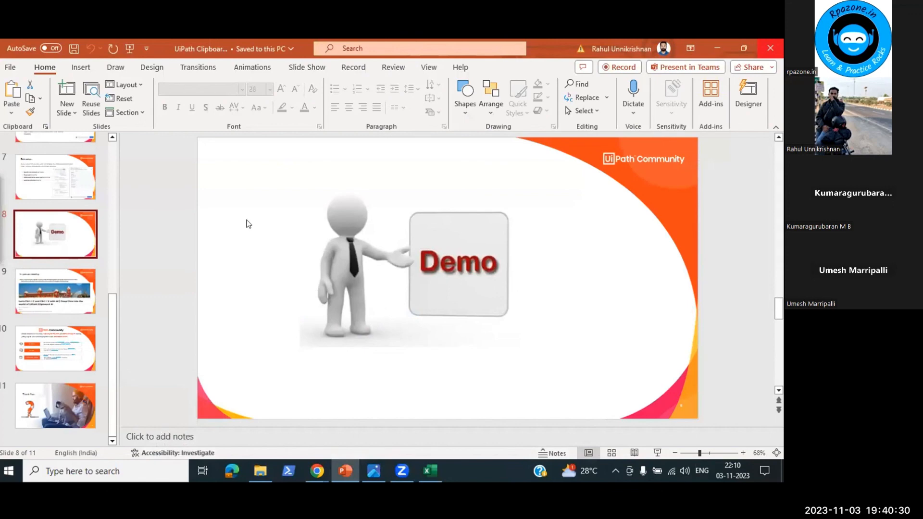
Close the passport3.jpg image in Photos and the Library workbook in Excel.
scroll(37, 184, up, 5)
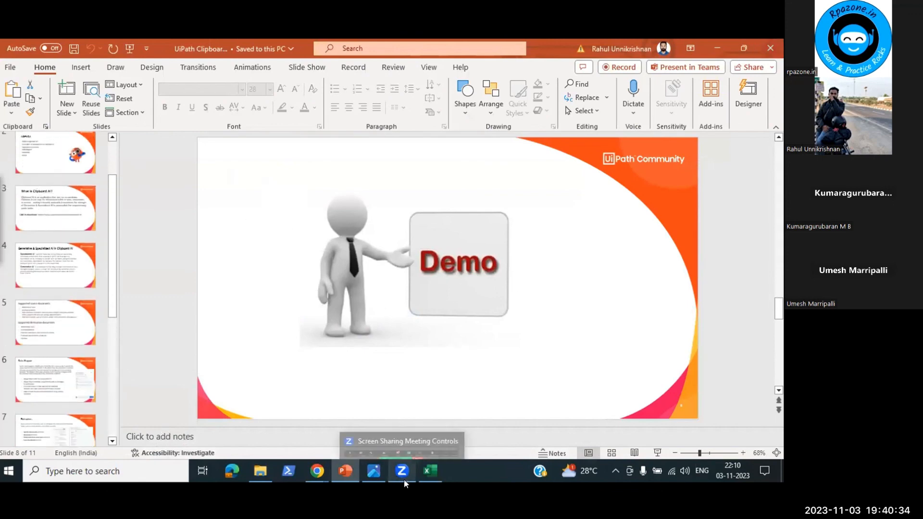
mouse_move(356, 470)
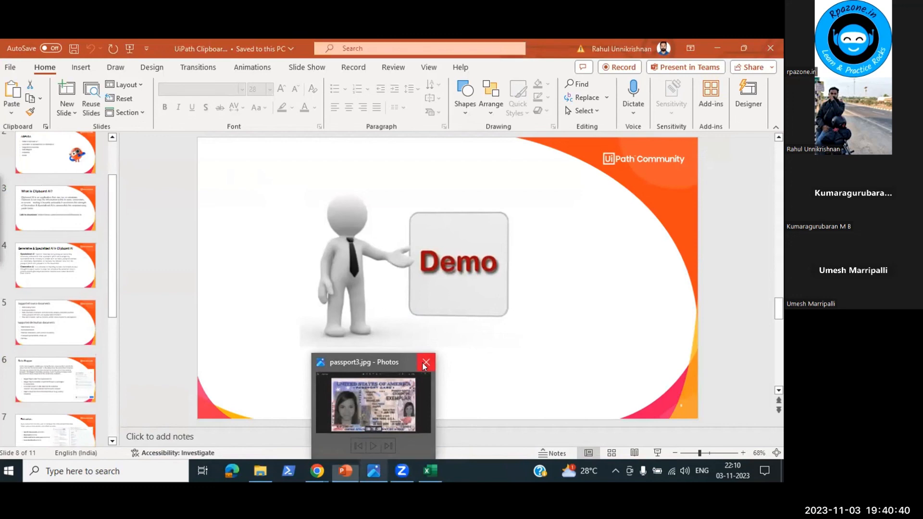
click(424, 362)
mouse_move(410, 476)
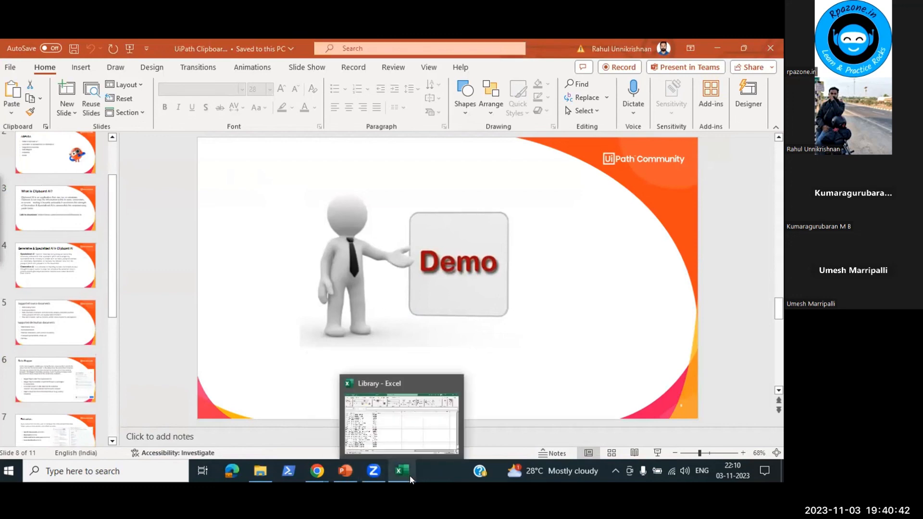
click(453, 386)
click(460, 274)
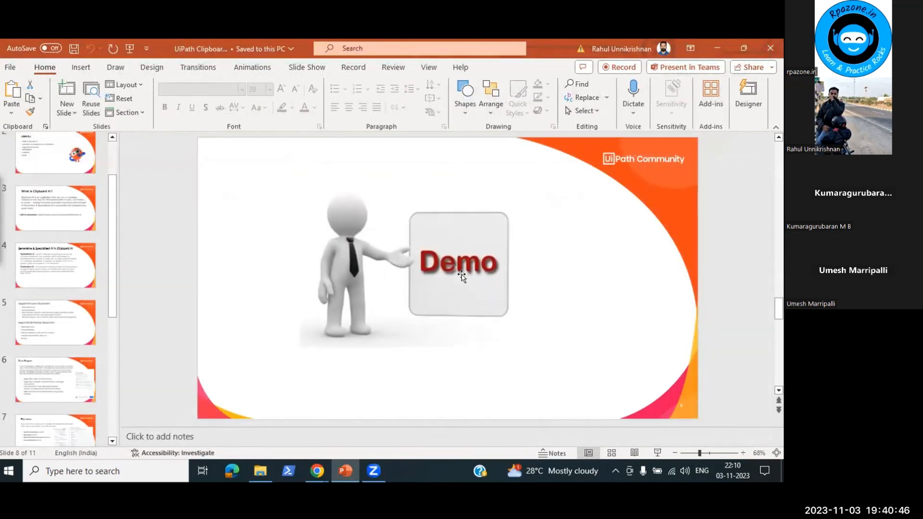